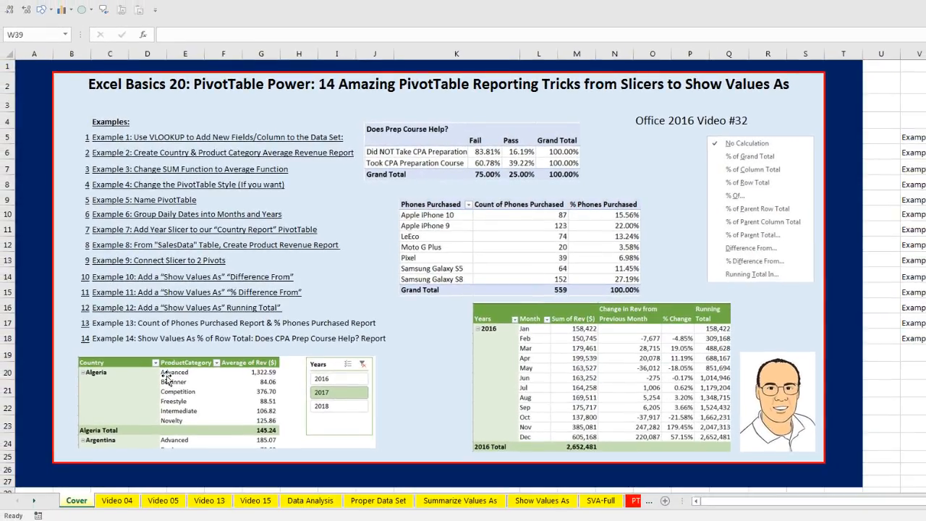
Step: Review the region sales PivotTable on the Video 04 sheet and the PivotTables with one and multiple conditions on Video 05
left_click(116, 500)
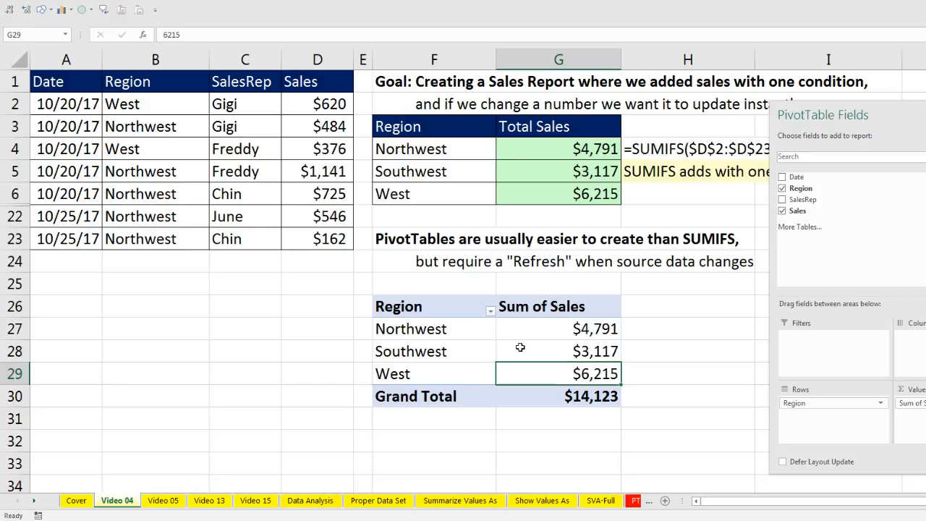
left_click(563, 333)
left_click(562, 351)
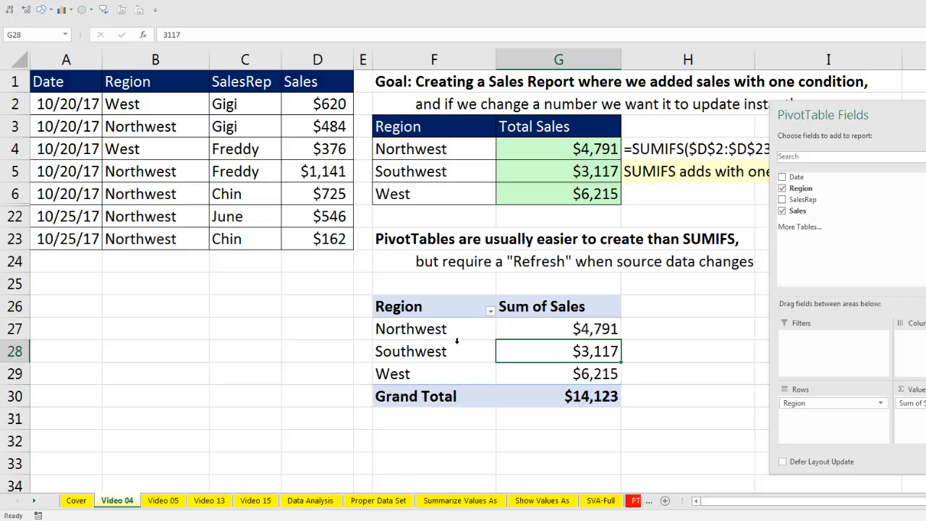
left_click(162, 500)
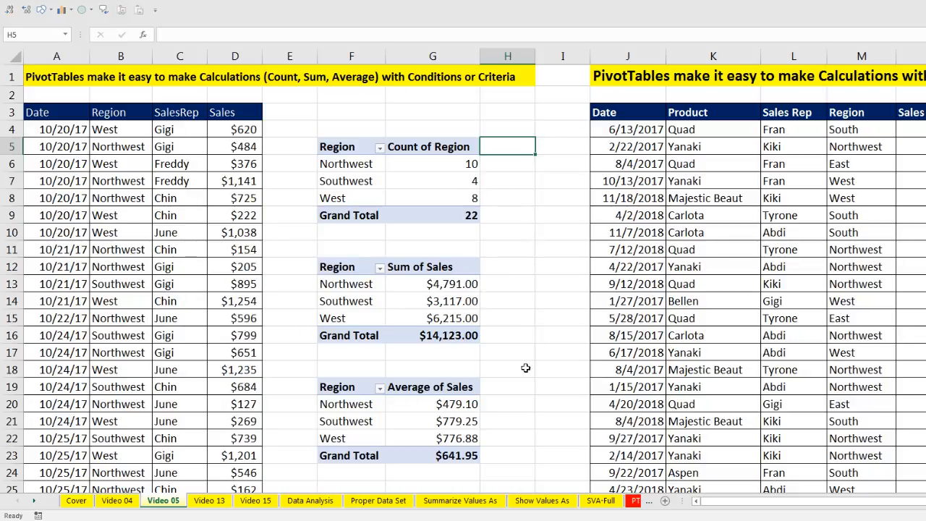
mouse_move(709, 499)
left_mouse_down()
mouse_move(734, 504)
mouse_move(708, 504)
left_mouse_up()
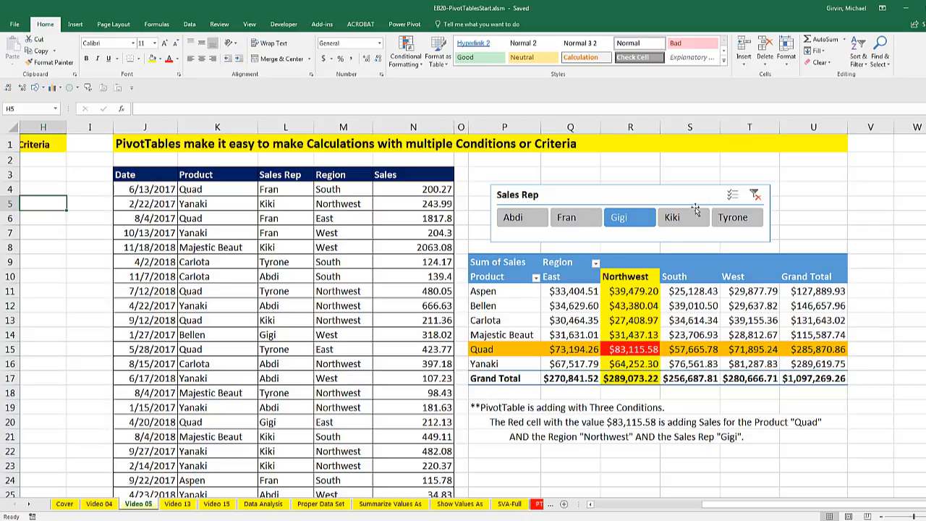
Step: Inspect the IF formula in the first Sales Category cell on the Video 13 sheet
left_click(177, 504)
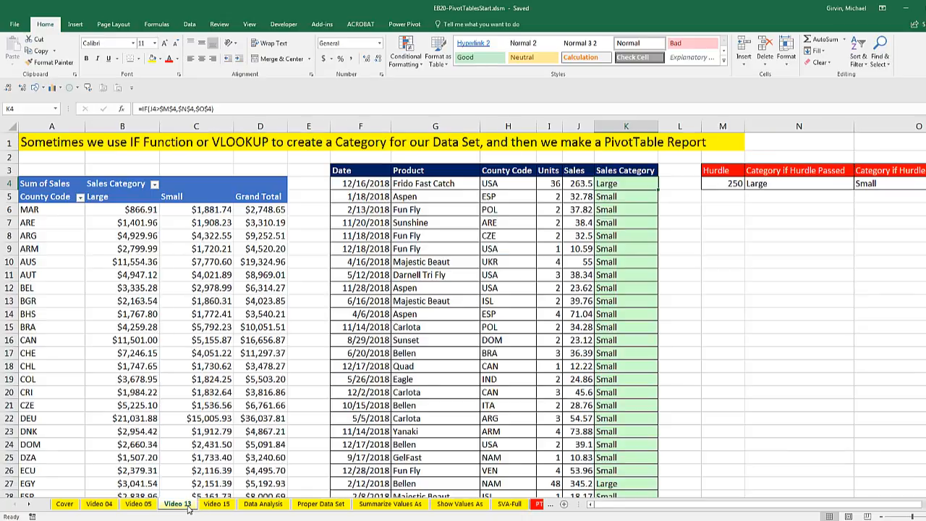
double_click(632, 185)
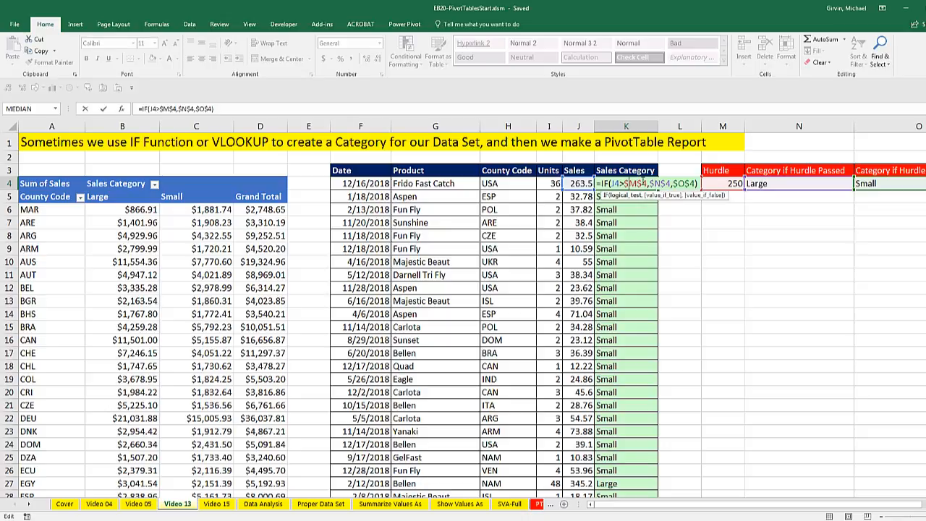
key("Escape")
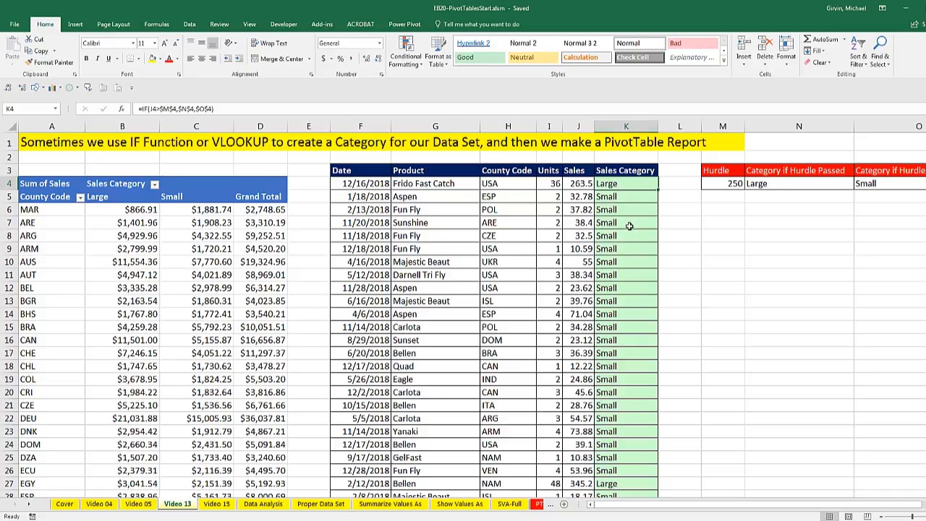
Step: Review the Excel Table and its PivotTable on Video 15, and the Data Analysis and Proper Data Set sheets
left_click(217, 503)
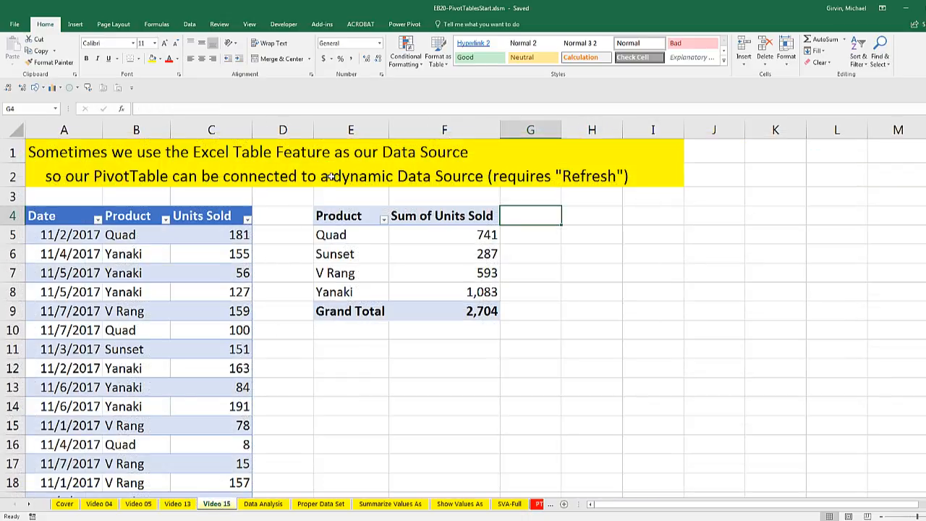
left_click(158, 273)
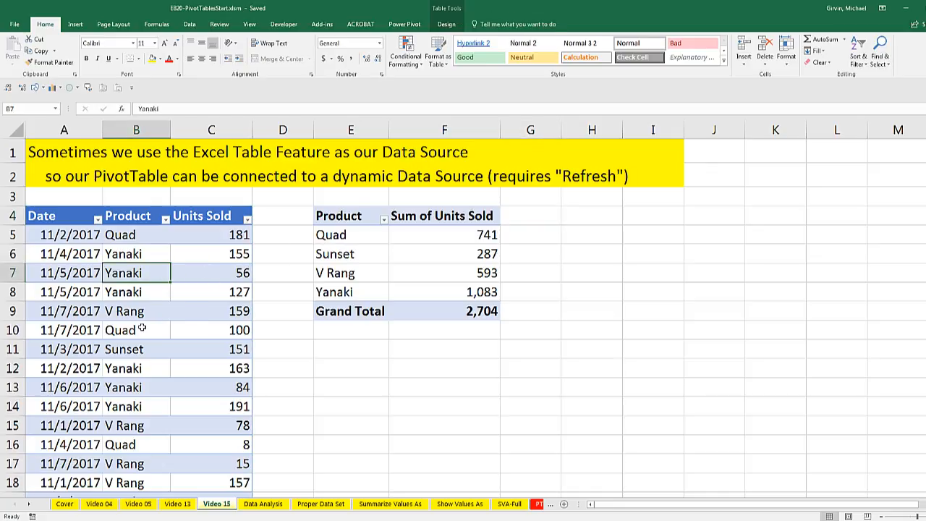
left_click(447, 251)
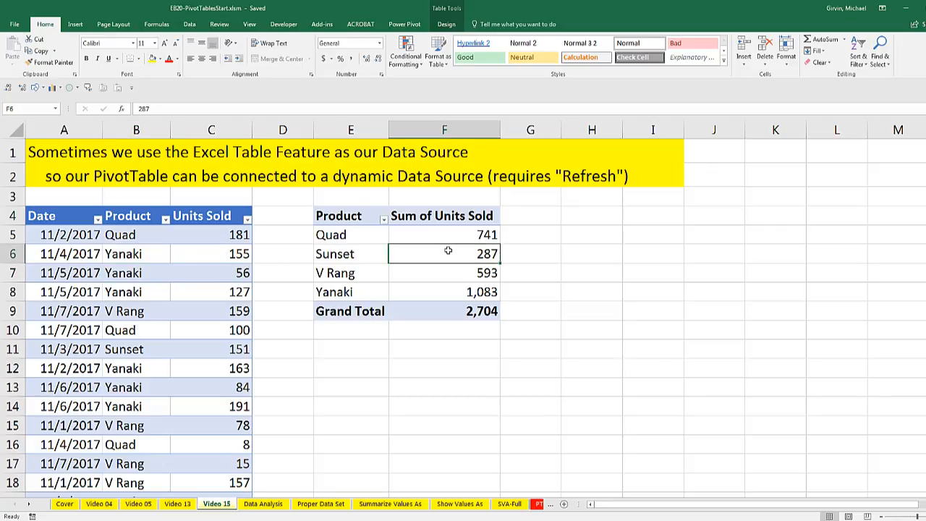
left_click(265, 503)
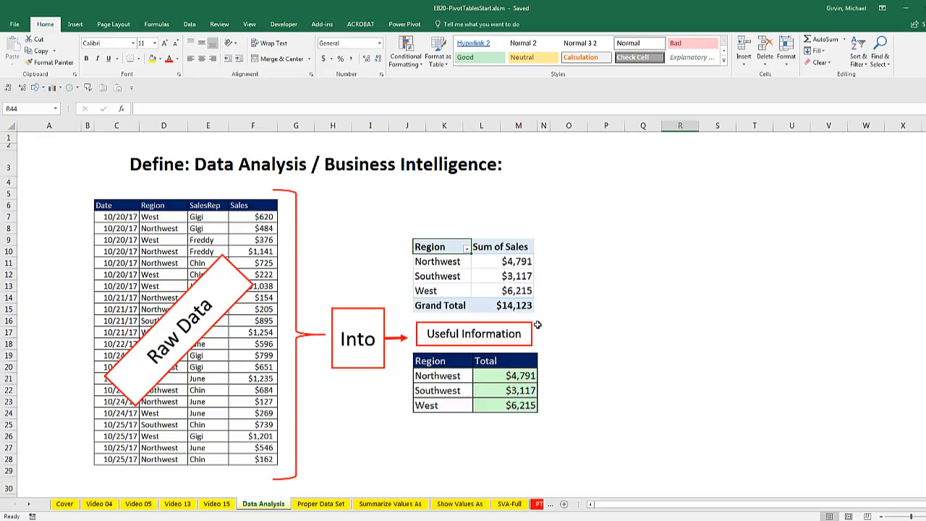
left_click(334, 506)
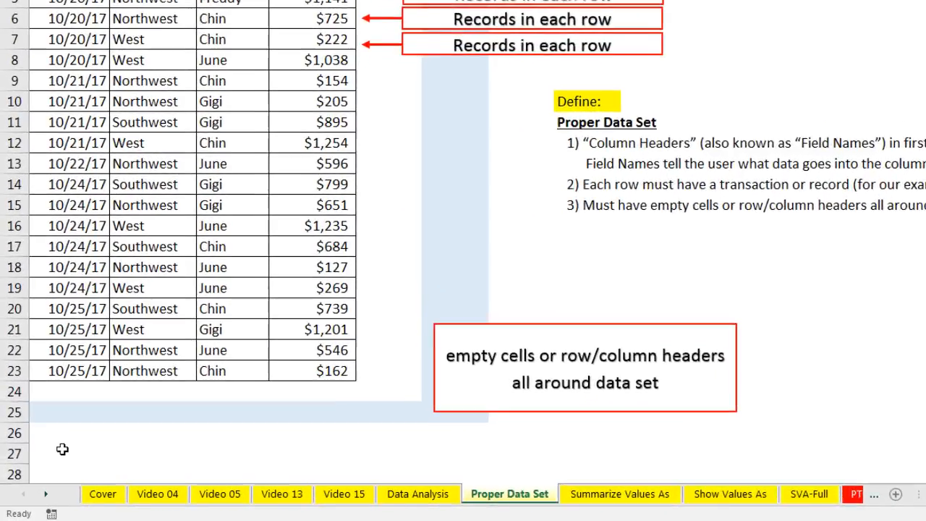
Step: Switch to the SalesData sheet containing the sales records and lookup tables
left_click(45, 494)
left_click(45, 494)
left_click(46, 494)
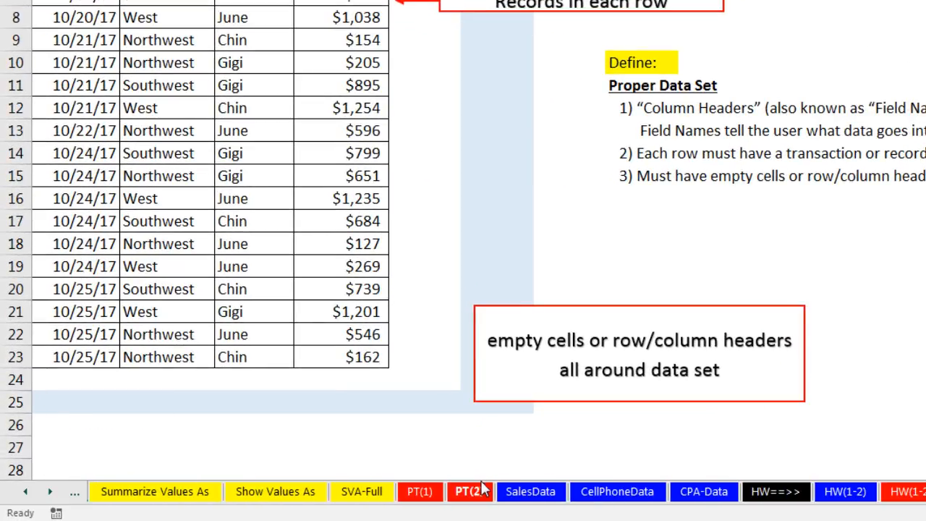
left_click(543, 499)
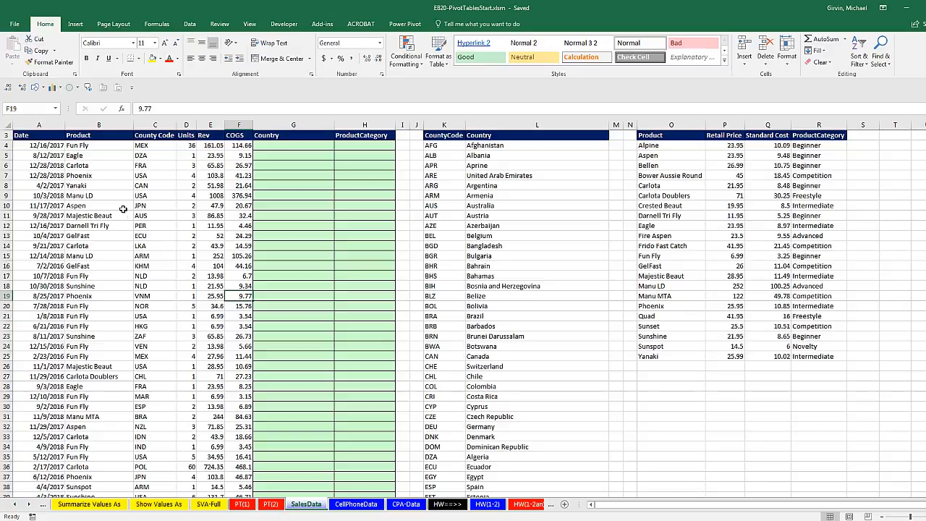
Step: Examine the Product and County Code columns and the empty Country and ProductCategory columns of the sales data
left_click(100, 176)
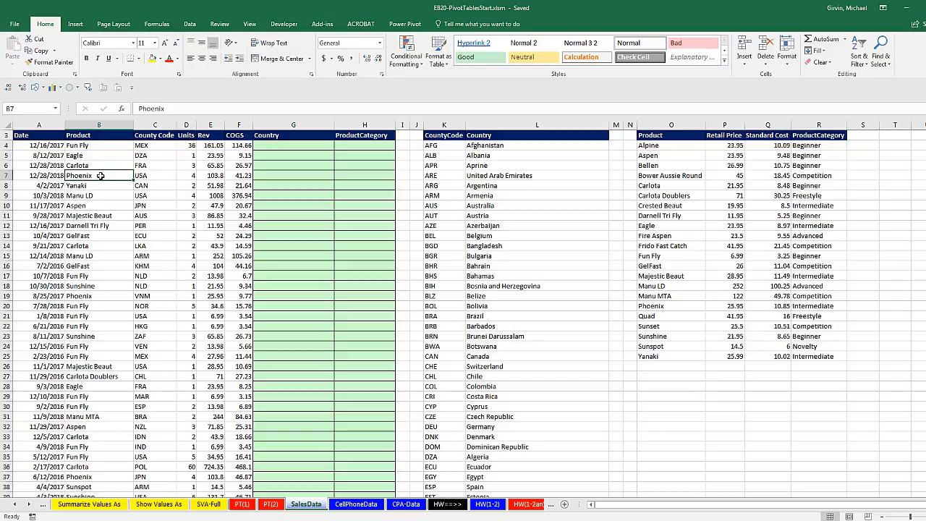
left_click_drag(160, 135, 155, 296)
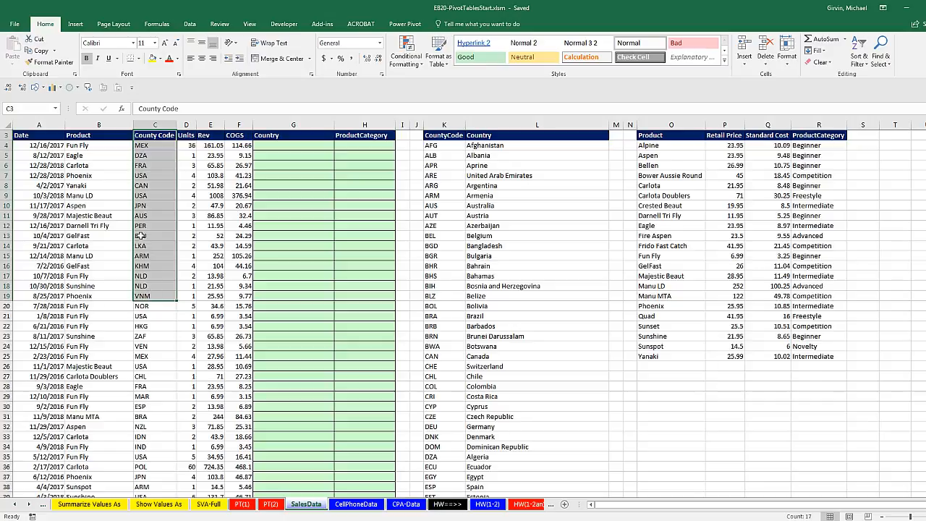
left_click(155, 235)
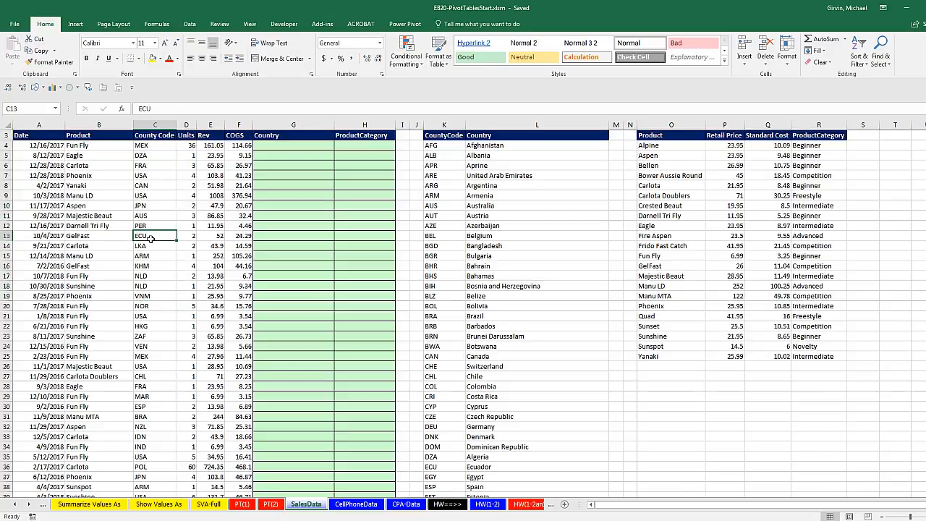
left_click(151, 246)
left_click(152, 257)
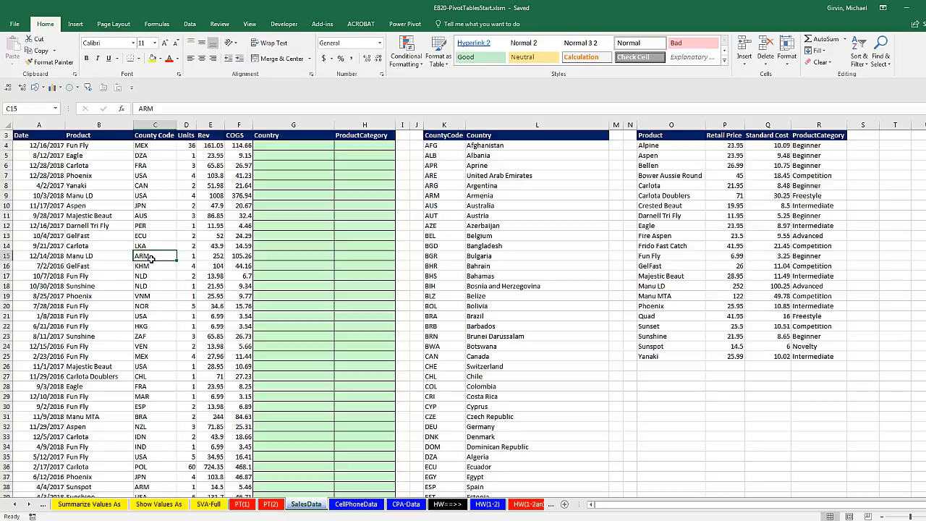
left_click(268, 147)
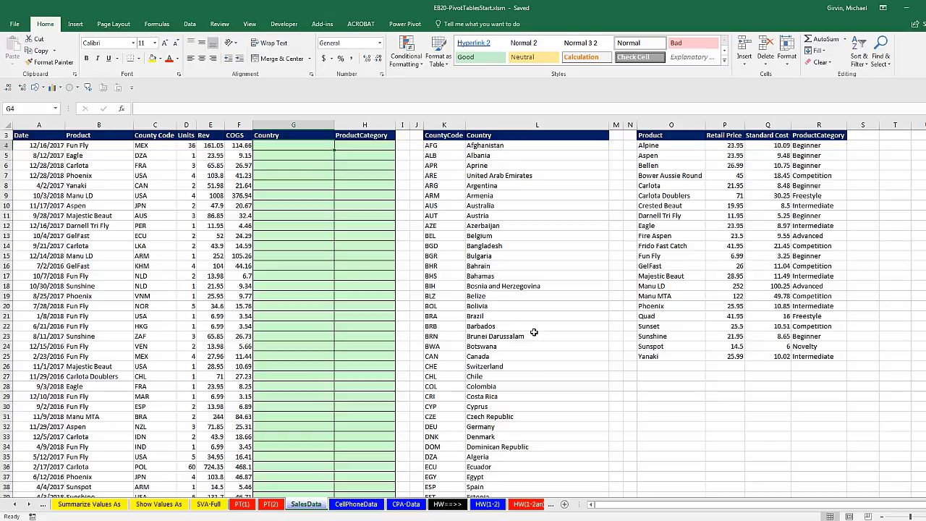
left_click(361, 148)
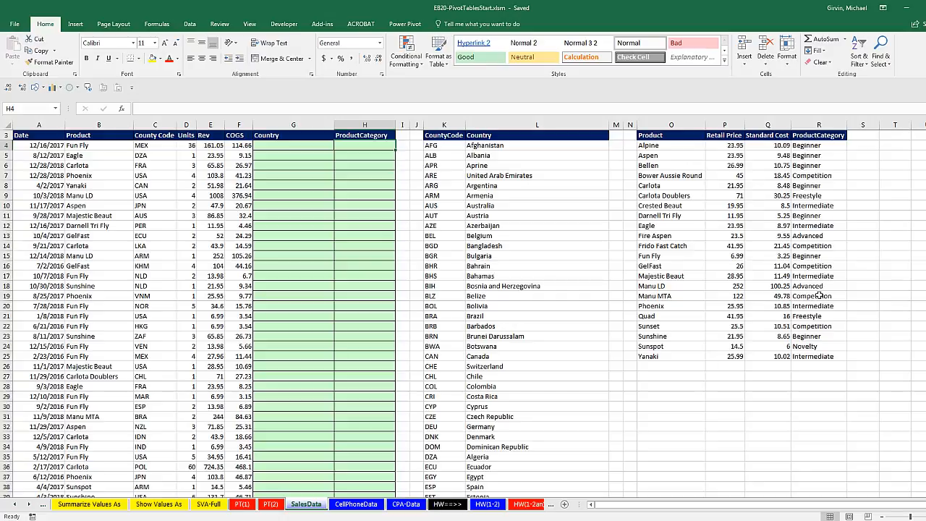
Step: Begin a VLOOKUP formula in the first Country cell, G4, with the county code in C4 as the lookup value
left_click(291, 145)
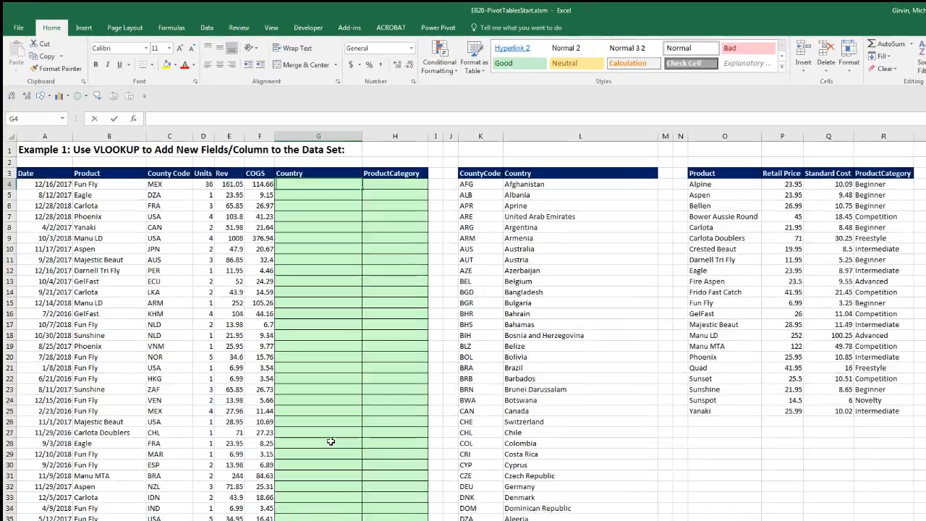
type("=vl")
key("Tab")
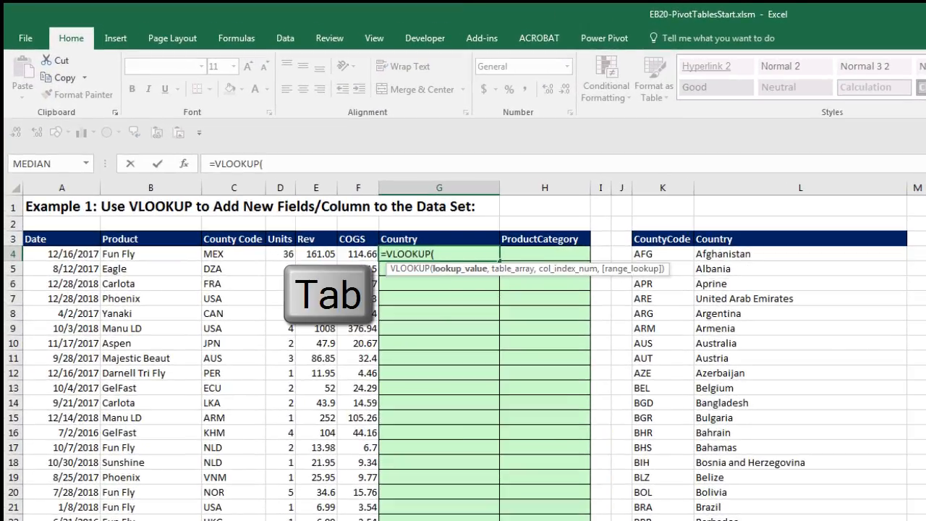
key("Left")
key("Left")
key("Left")
key("Left")
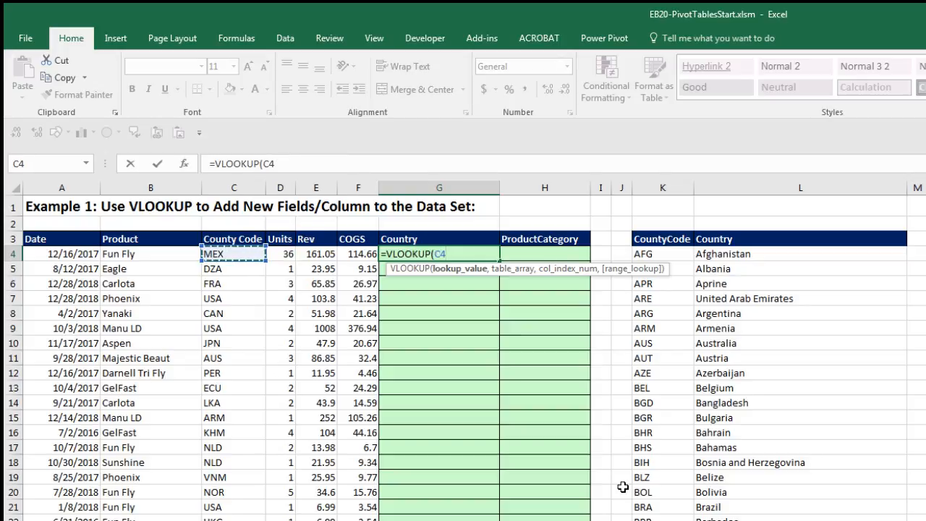
type(",")
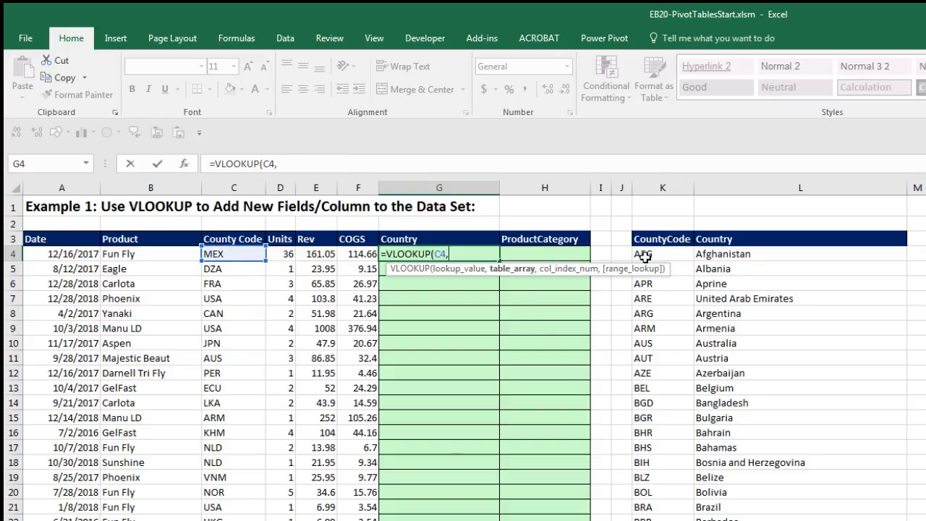
Step: Set the table array to the whole CountyCode and Country lookup range as the absolute reference $K$4:$L$129
left_click_drag(644, 254, 903, 254)
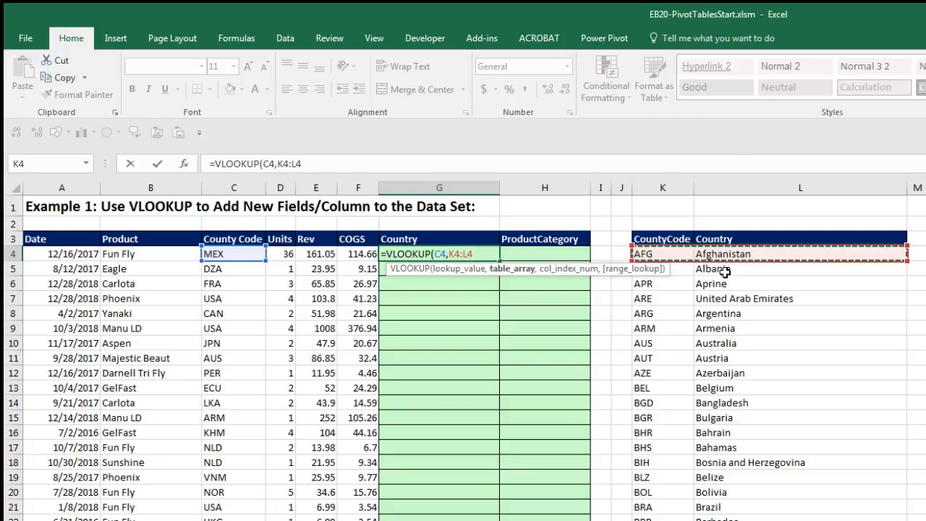
key("ctrl+shift+Down")
key("ctrl+shift+Down")
key("F4")
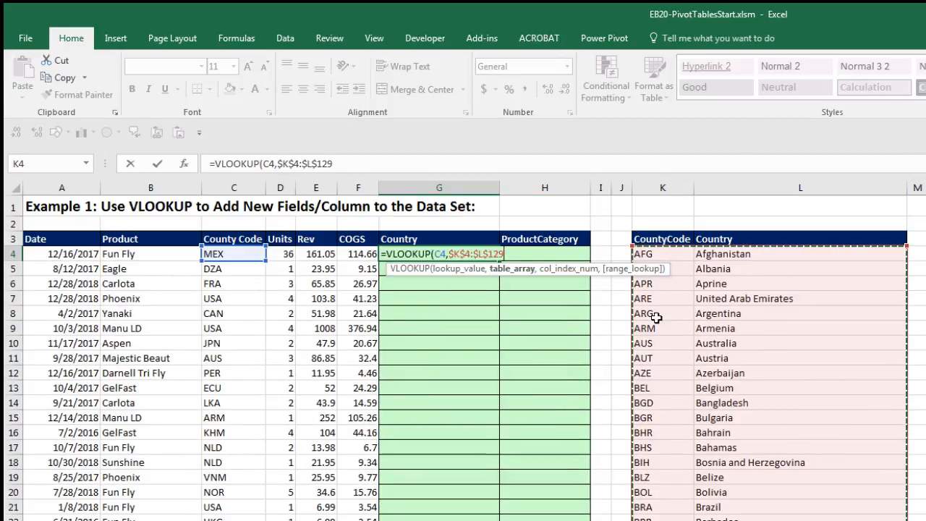
Step: Complete the VLOOKUP with column index 2 and exact match 0, and fill it down the whole Country column
type(",2")
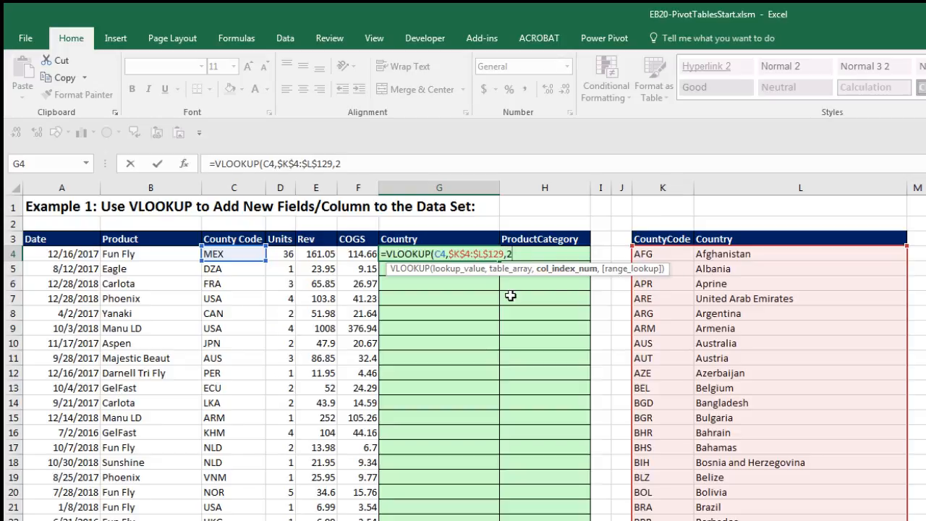
type(",")
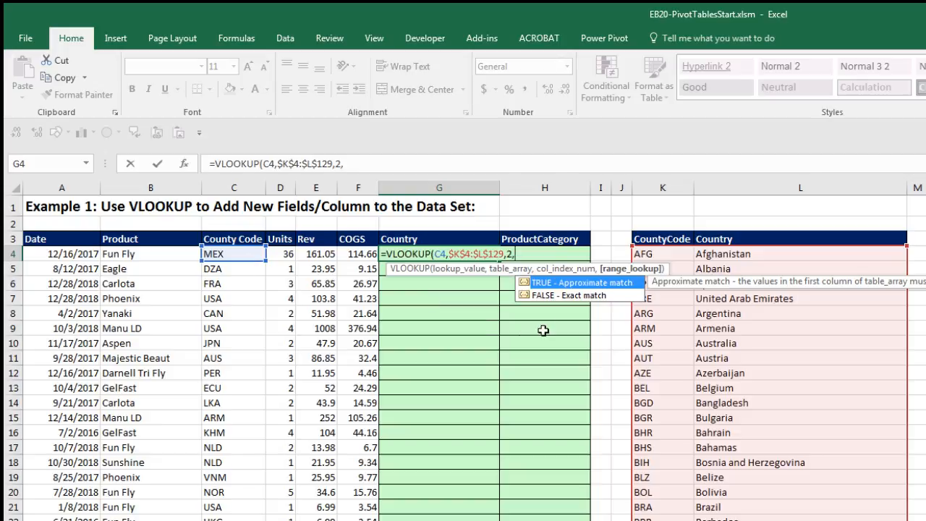
type("0)")
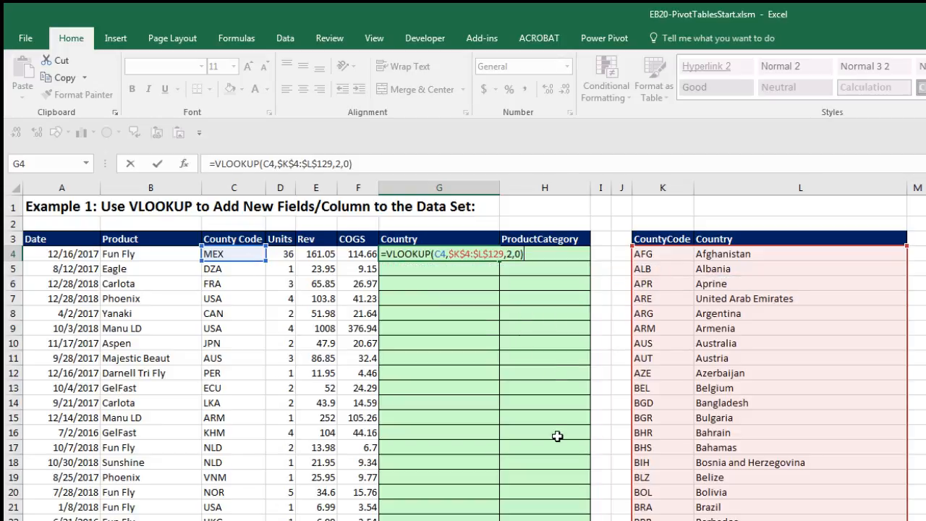
key("ctrl+Return")
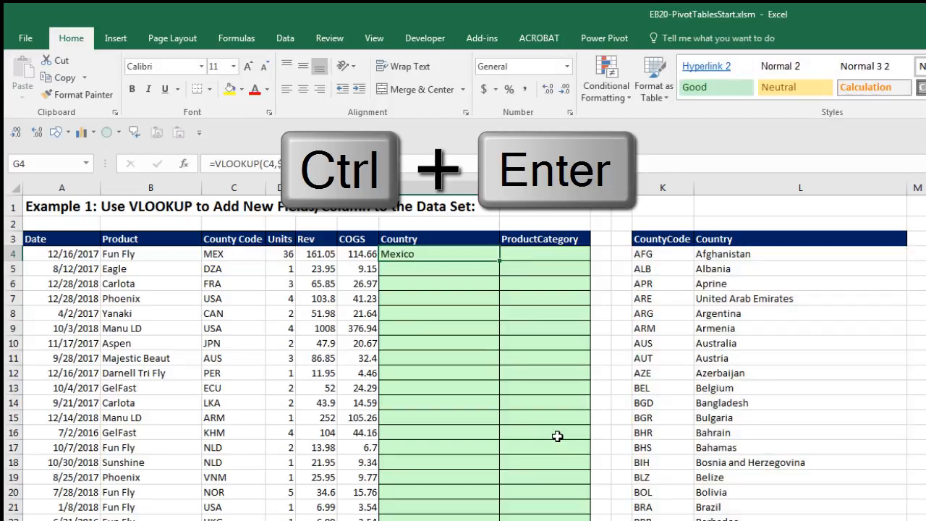
double_click(499, 260)
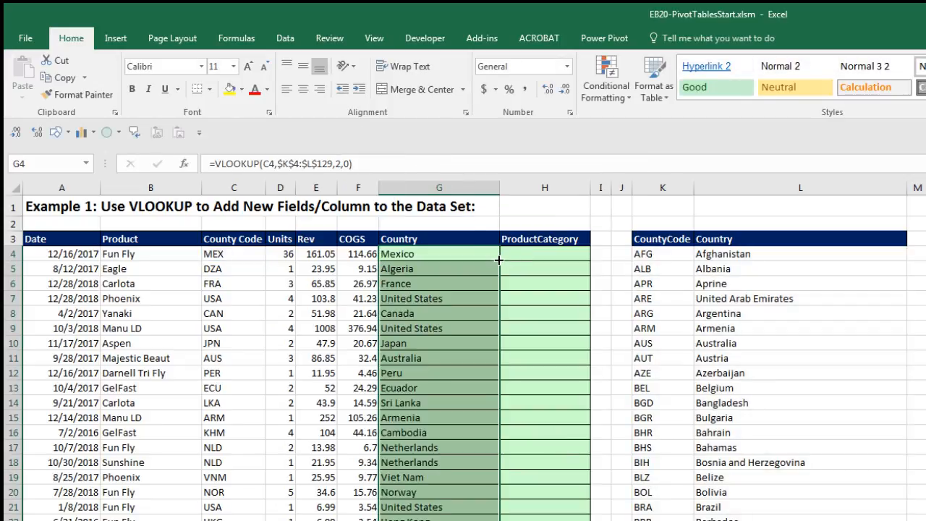
Step: Check the cell references of the VLOOKUP formula in the last Country row, and return to cell A1
key("ctrl+Down")
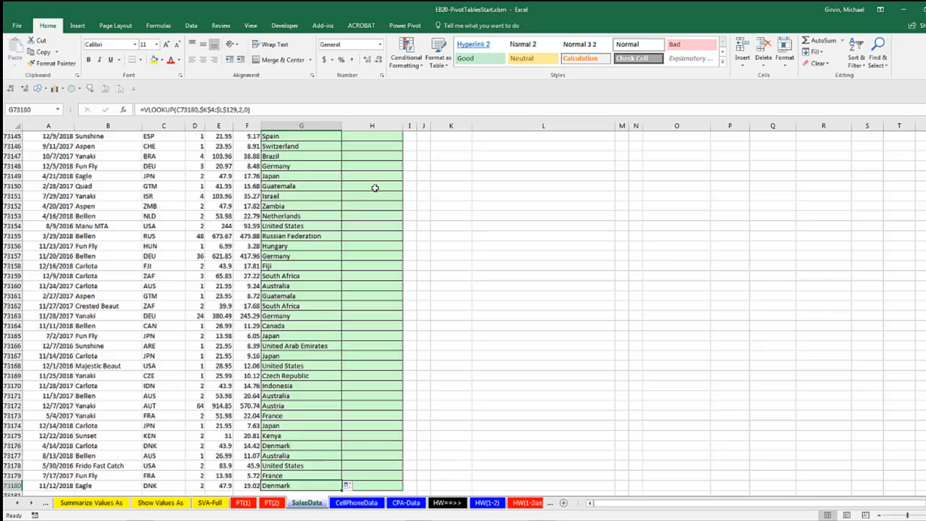
scroll(265, 311, "down", 5)
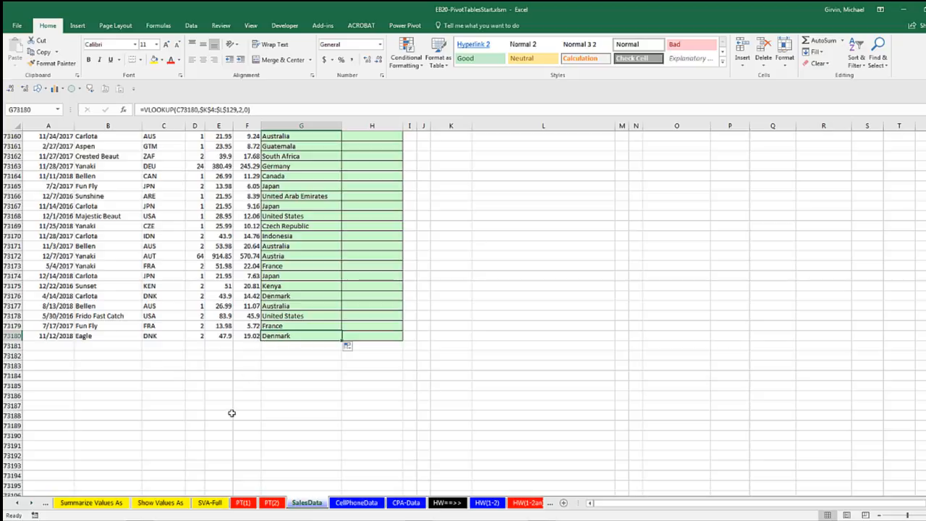
key("F2")
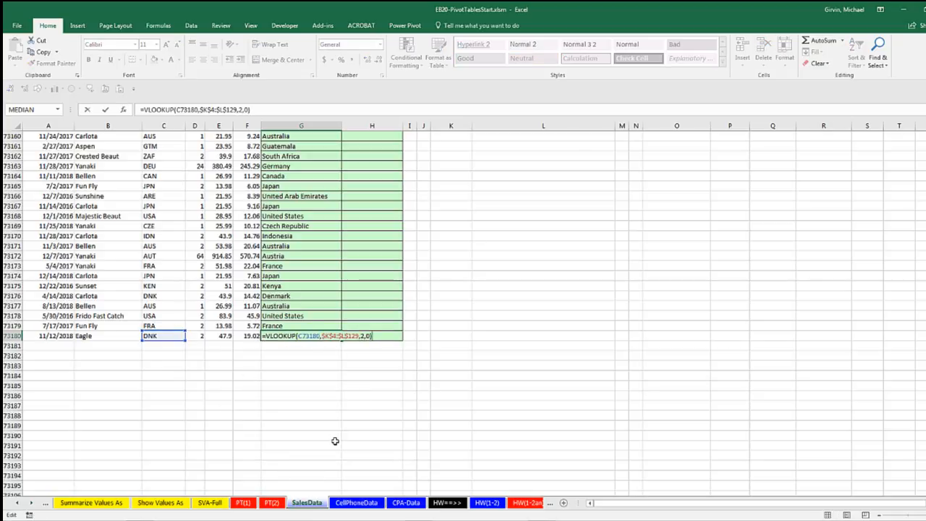
key("Escape")
key("ctrl+Home")
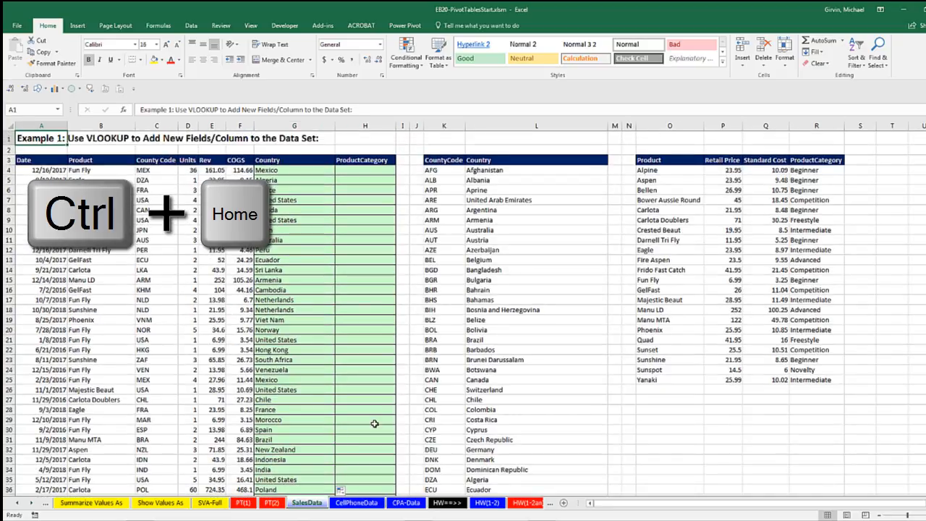
Step: Begin a VLOOKUP formula in the first ProductCategory cell, H4, with the product in B4 as the lookup value
left_click(342, 170)
type("=vl")
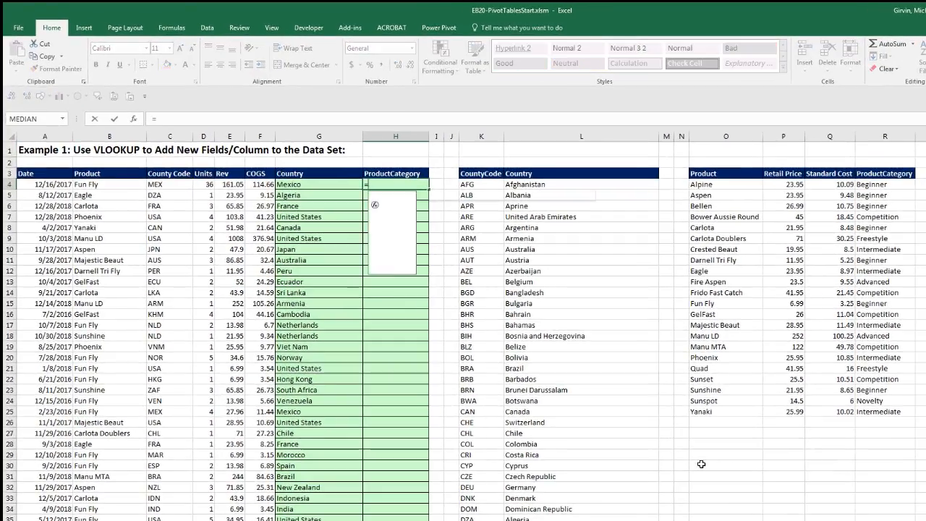
key("Tab")
key("Left")
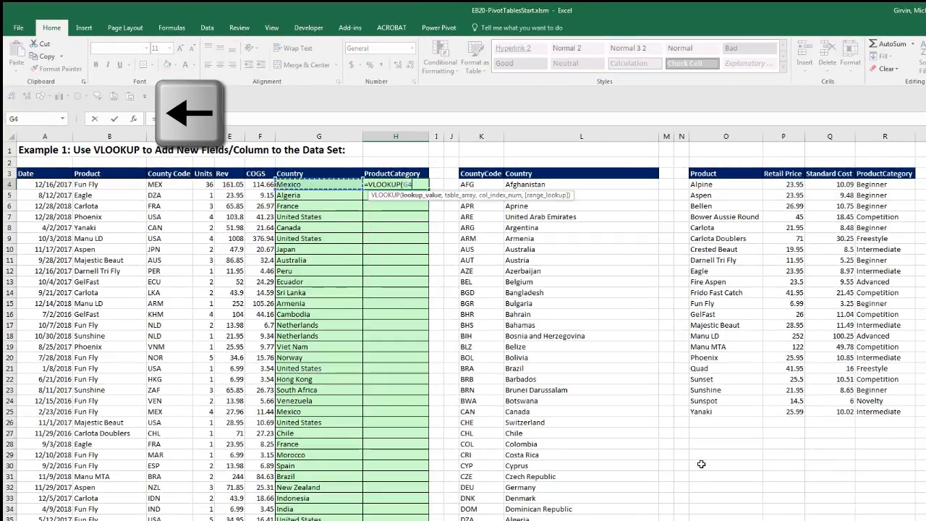
key("Left")
key("Left")
key("Left")
key("Left")
key("Left")
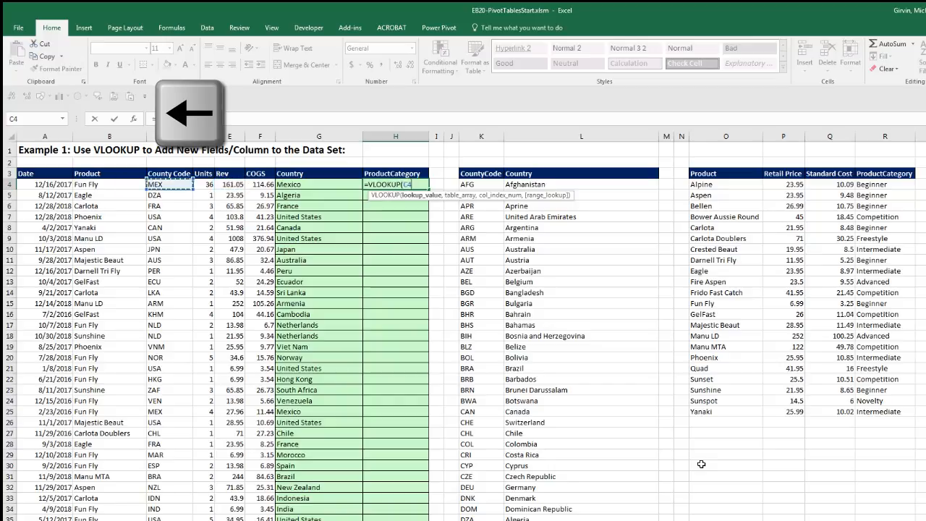
type(",")
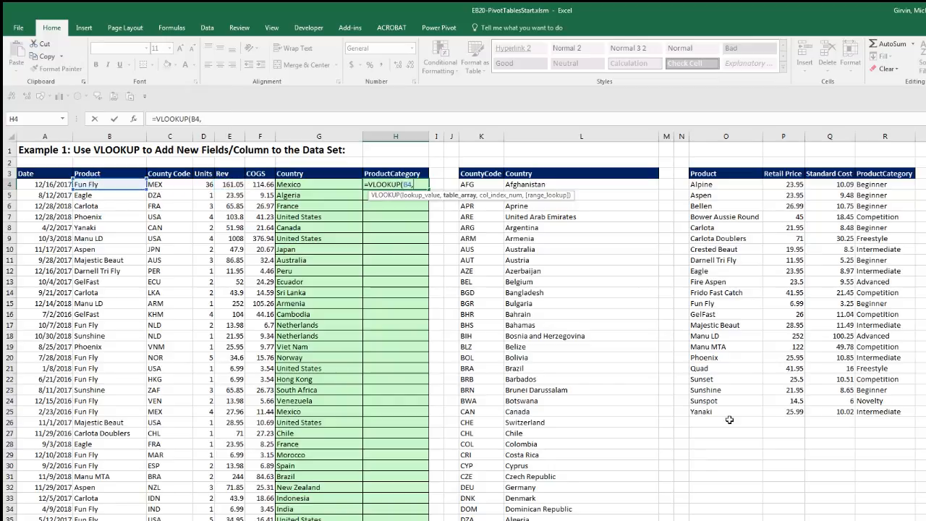
Step: Set the table array to the whole product lookup range as the absolute reference $O$4:$R$25
left_click_drag(693, 184, 873, 416)
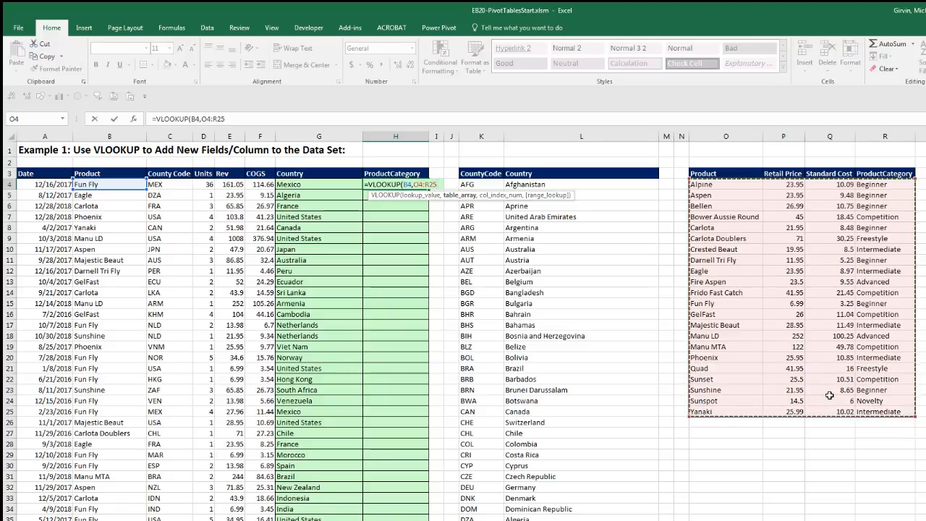
key("F4")
type(",")
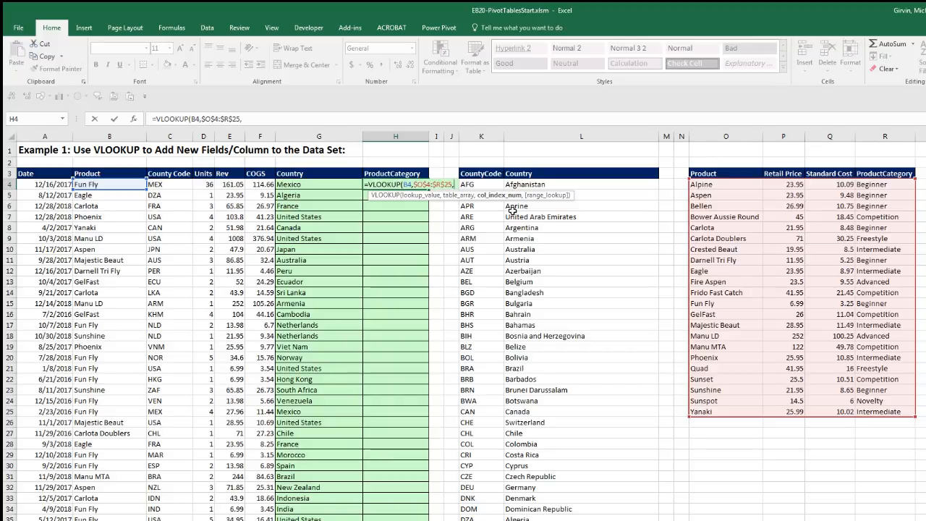
Step: Complete the VLOOKUP with column index 4 and exact match 0, and fill it down the whole ProductCategory column
type("4,")
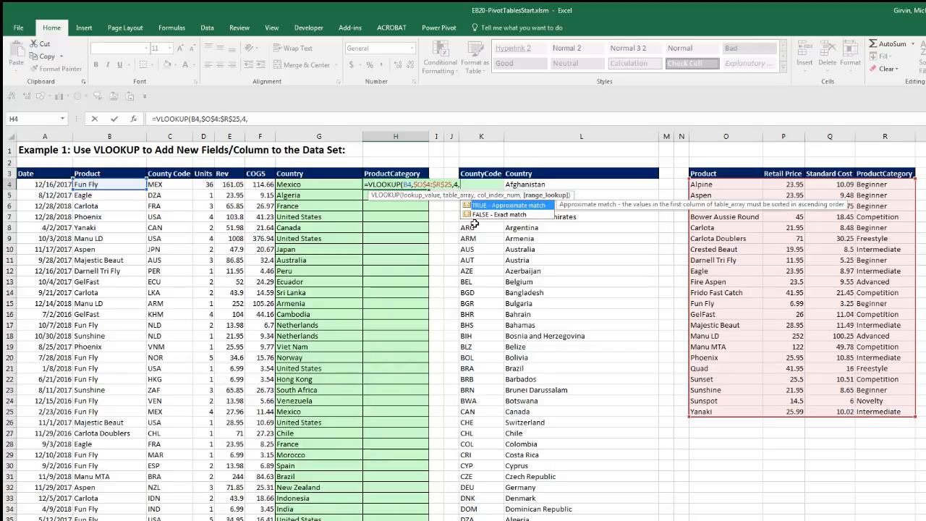
type("0)")
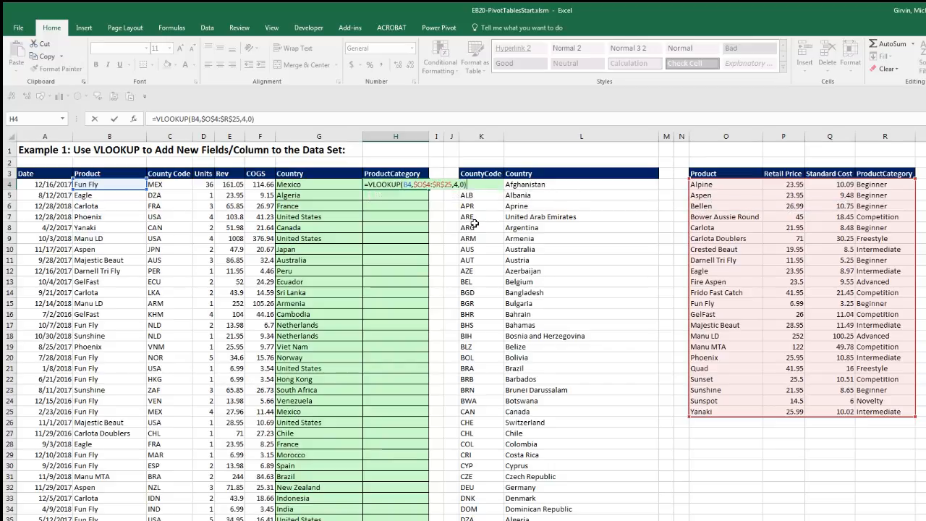
key("ctrl+Return")
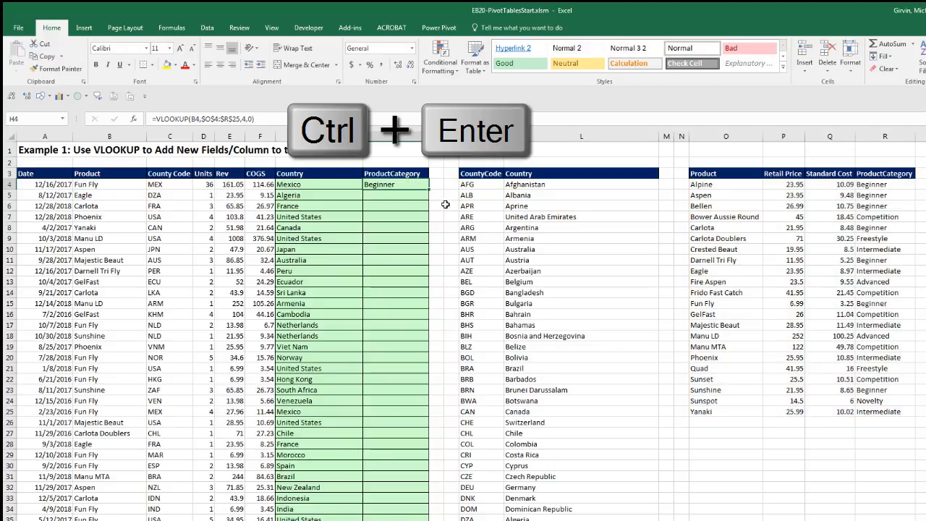
double_click(429, 190)
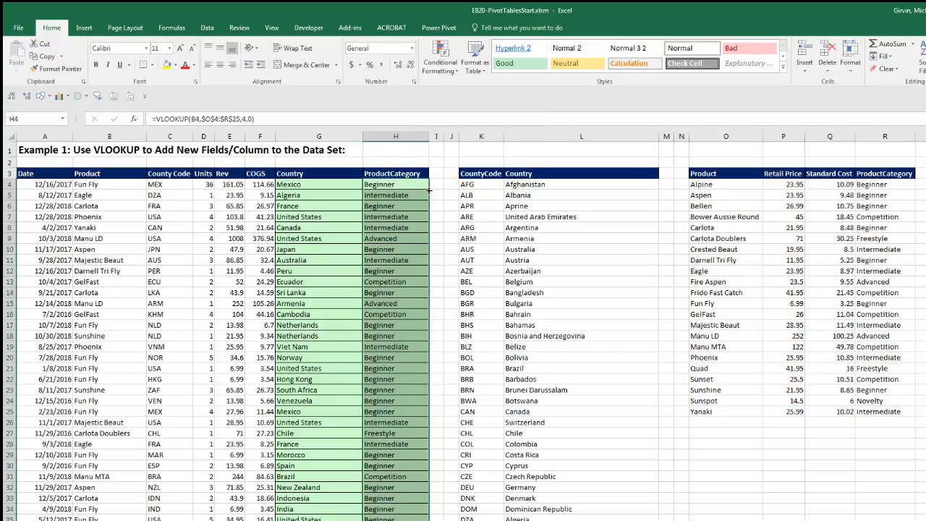
Step: Check the cell references of the VLOOKUP formula in the last ProductCategory row, and return to cell A1
key("ctrl+Down")
key("F2")
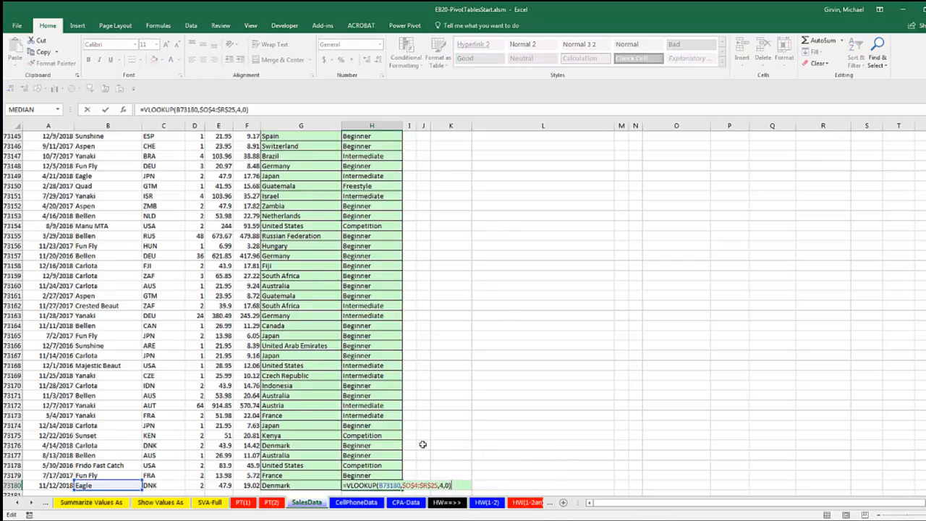
scroll(434, 427, "down", 3)
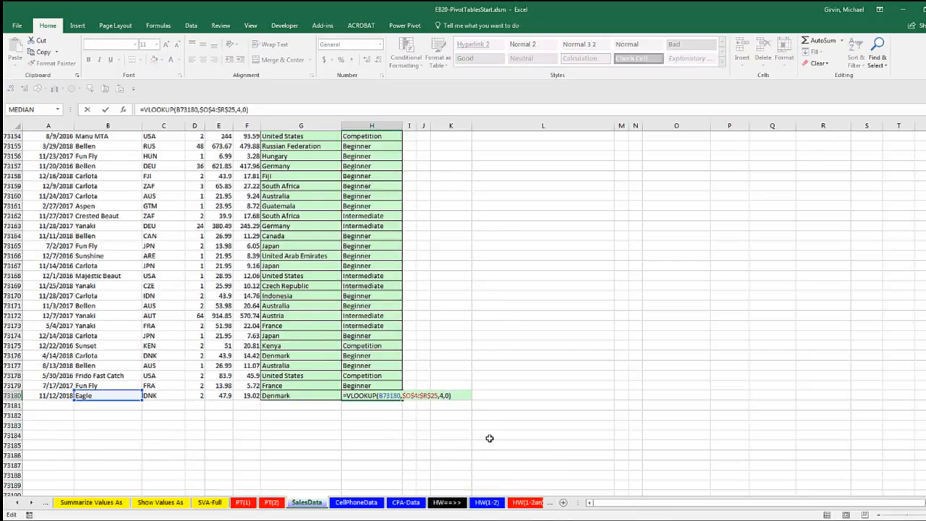
key("Escape")
key("ctrl+Home")
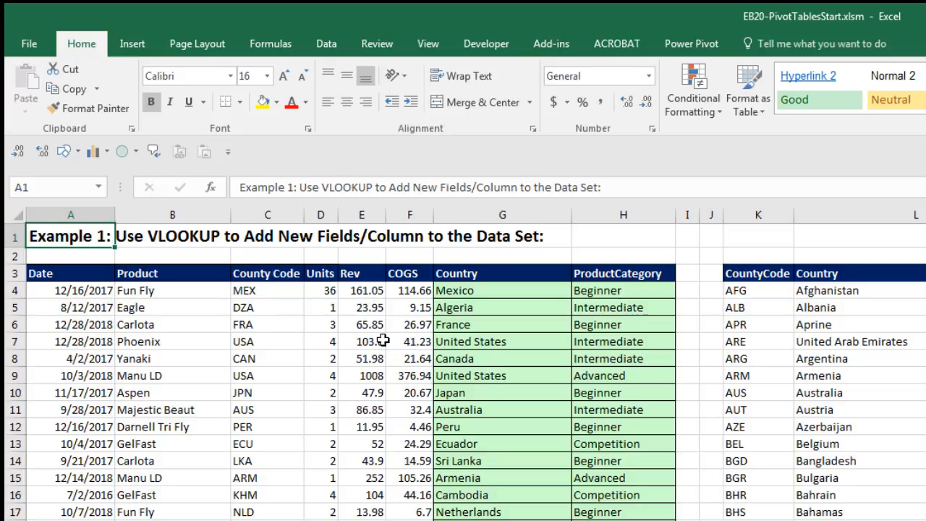
Step: Create a PivotTable from the SalesData range $A$3:$H$73180, placed on the existing worksheet PT(1) at cell A7
left_click(318, 325)
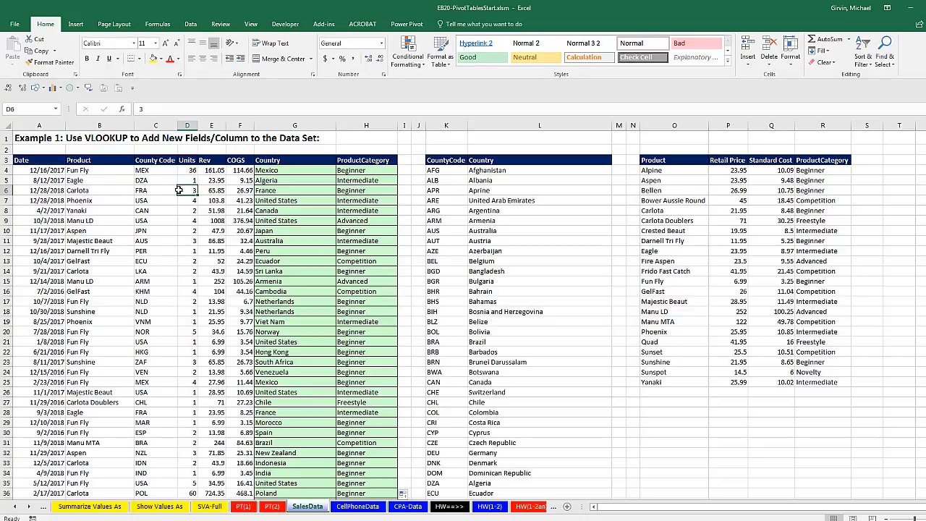
left_click(75, 24)
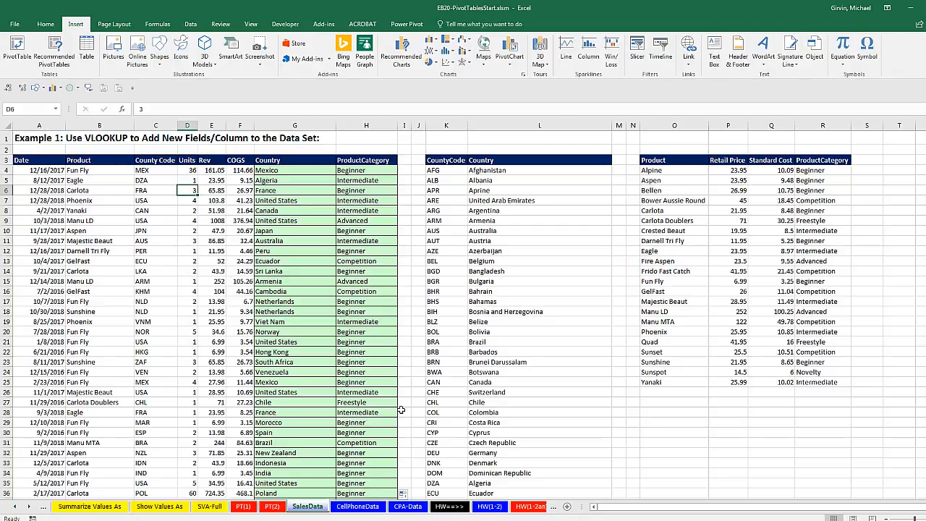
key("alt")
key("n")
key("v")
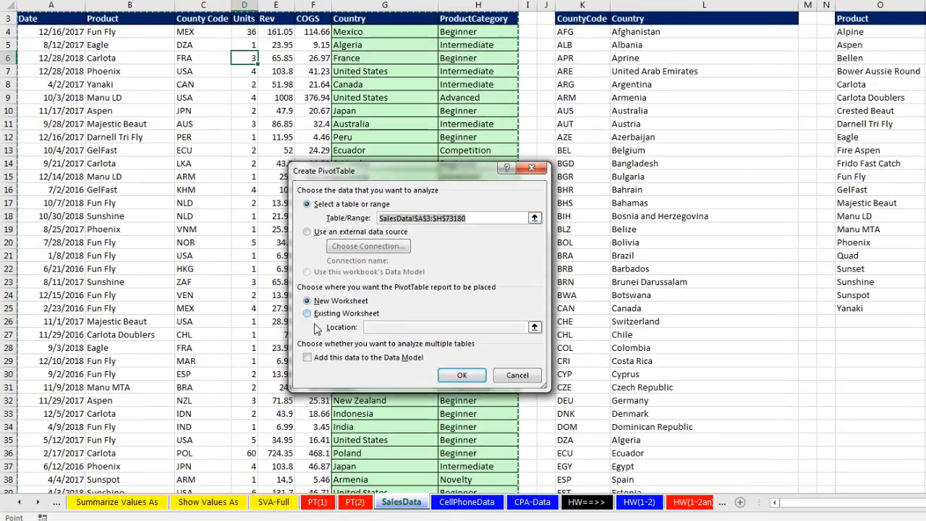
left_click(307, 313)
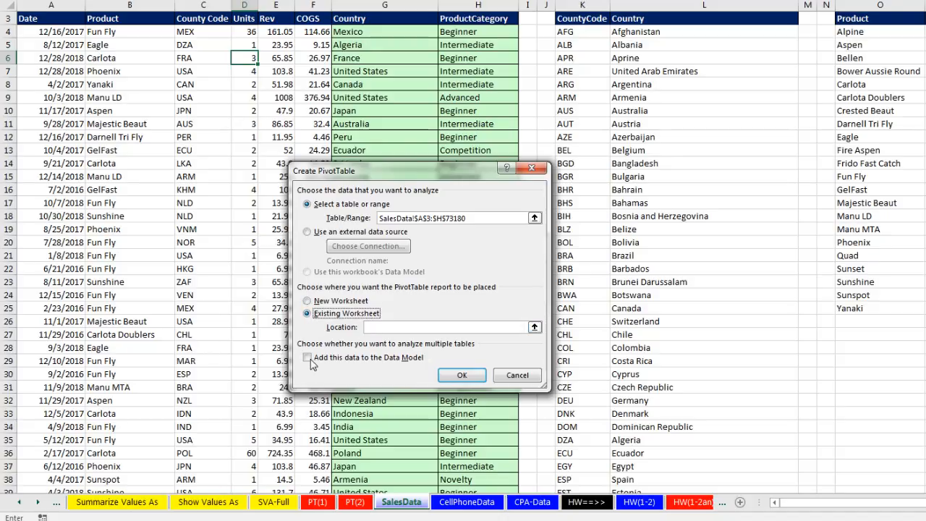
left_click(318, 503)
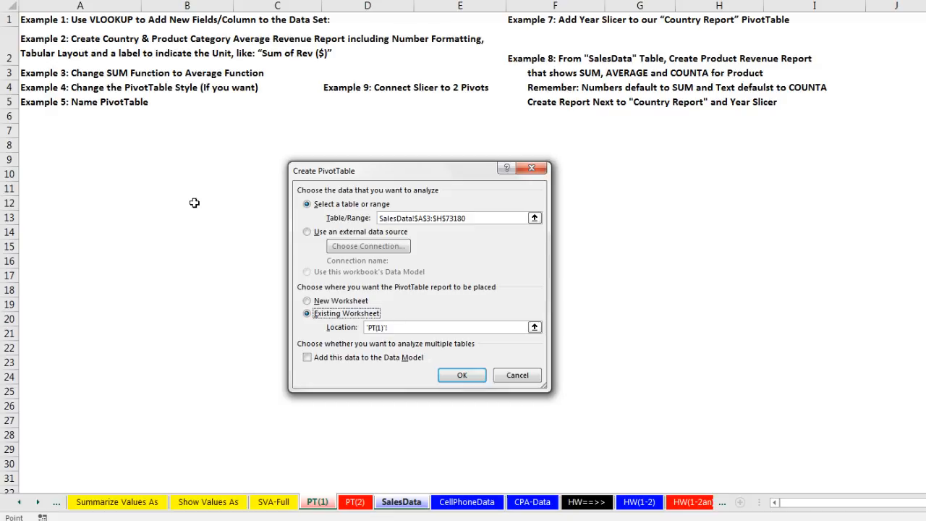
left_click(29, 132)
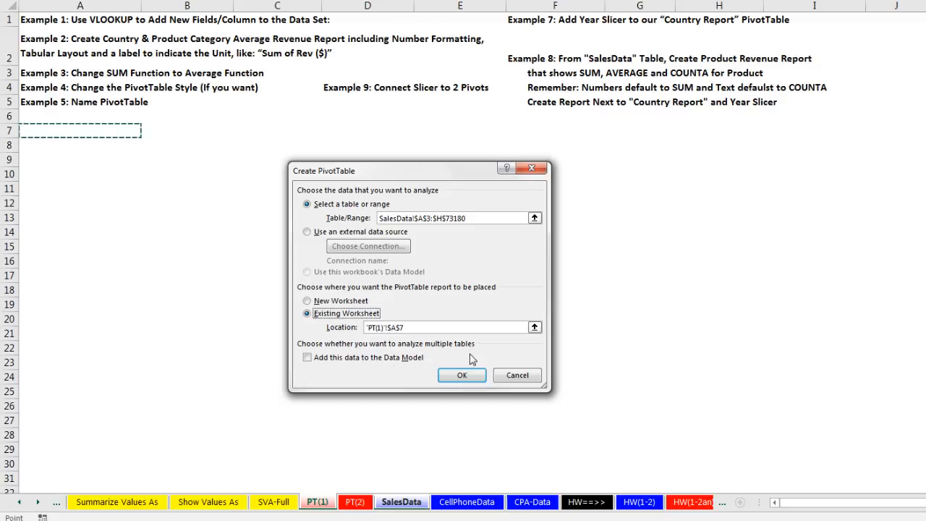
left_click(463, 375)
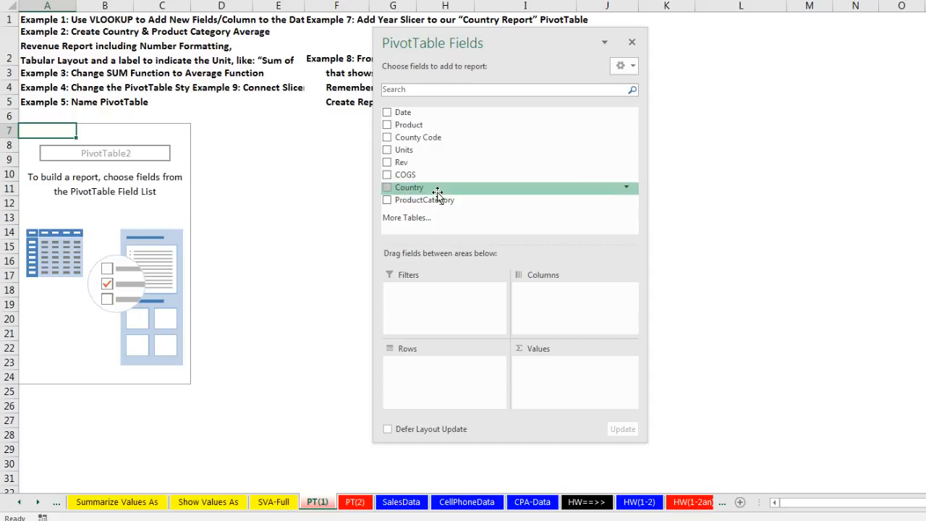
Step: Lay out the PivotTable with Country in Rows, ProductCategory in Columns and Rev in Values
left_click_drag(414, 190, 438, 379)
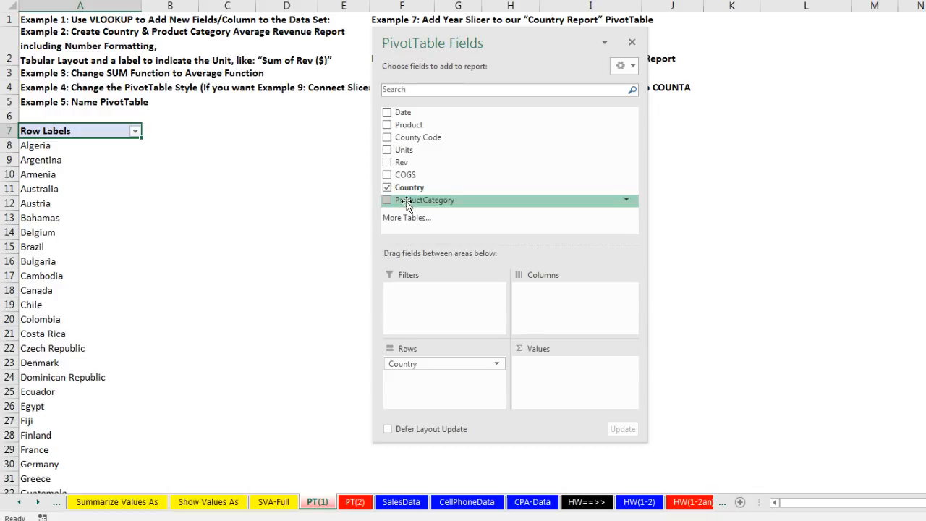
left_click_drag(397, 205, 549, 310)
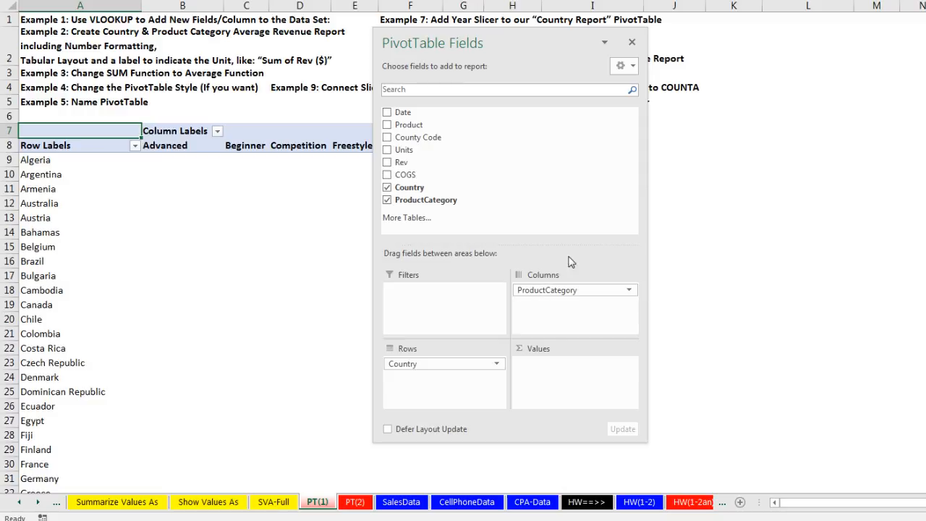
left_click_drag(441, 45, 731, 60)
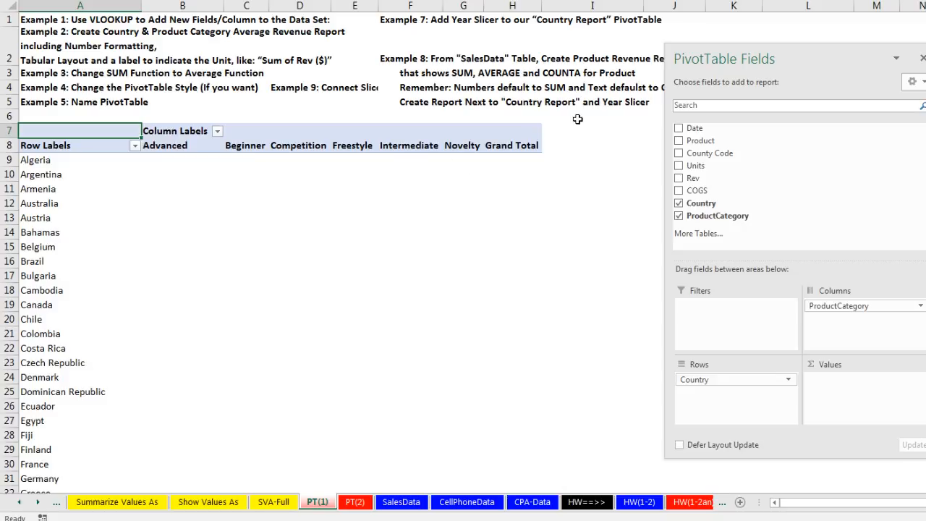
left_click_drag(684, 60, 353, 56)
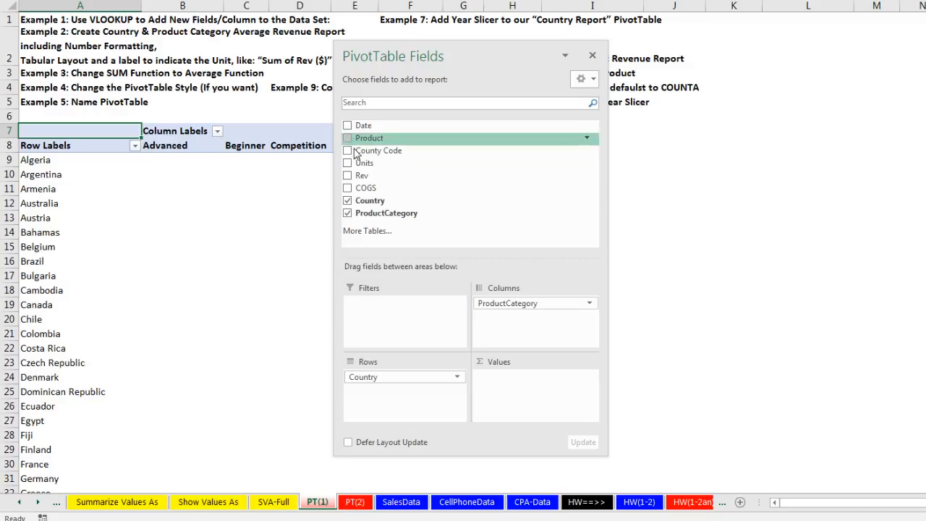
left_click_drag(358, 175, 510, 382)
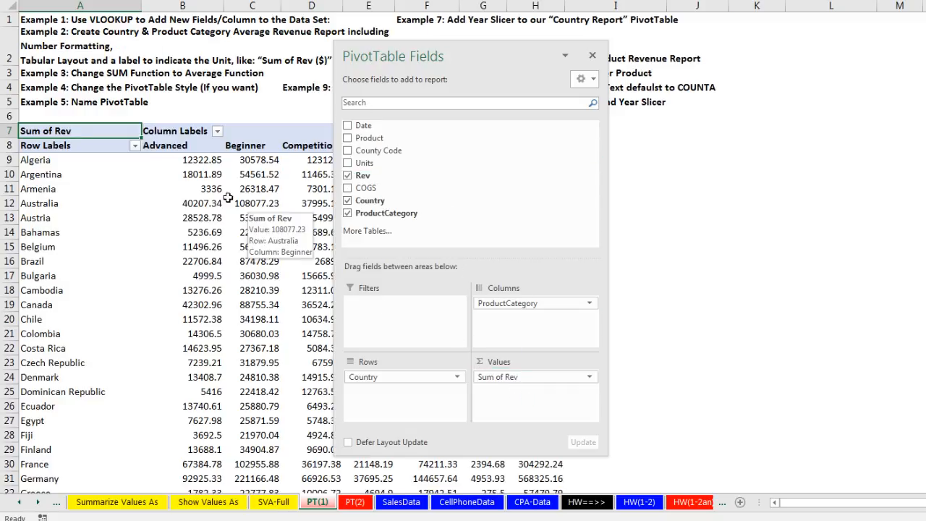
Step: Show the PivotTable's report layout in Tabular Form
left_click(255, 233)
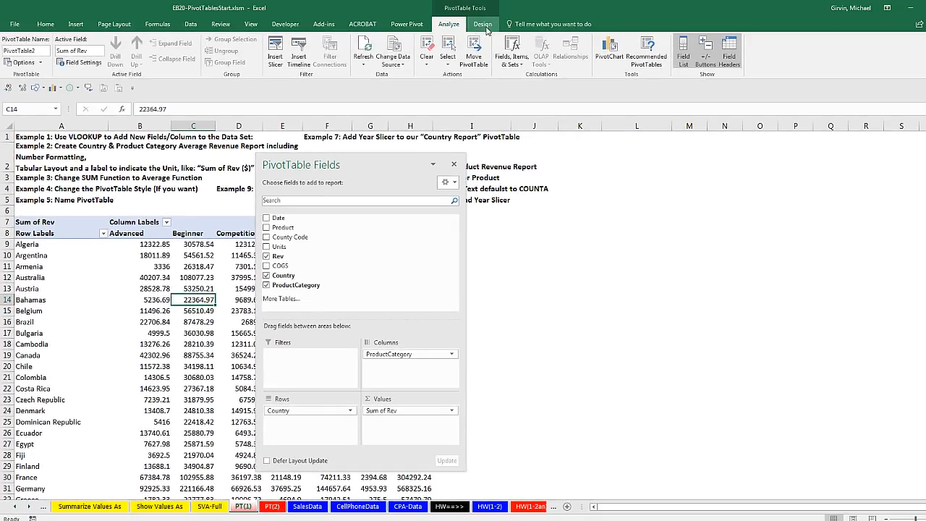
left_click(482, 25)
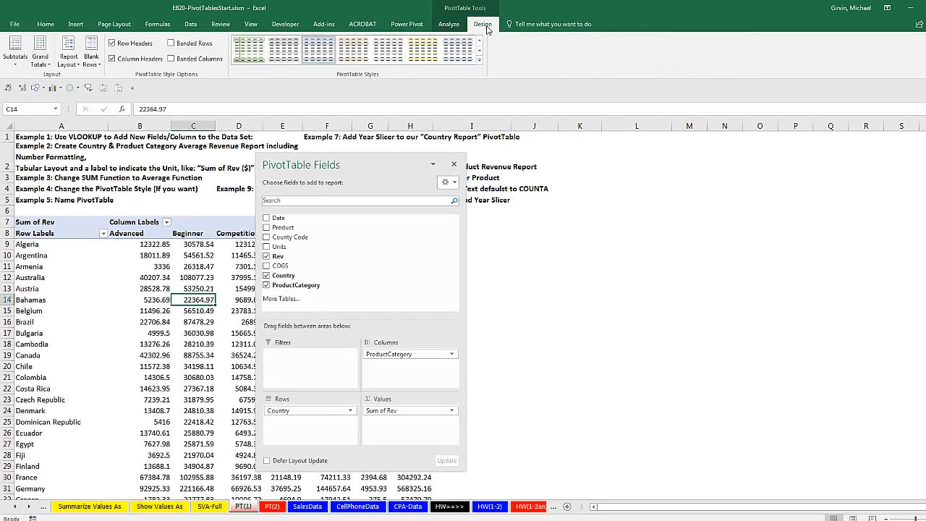
left_click(77, 64)
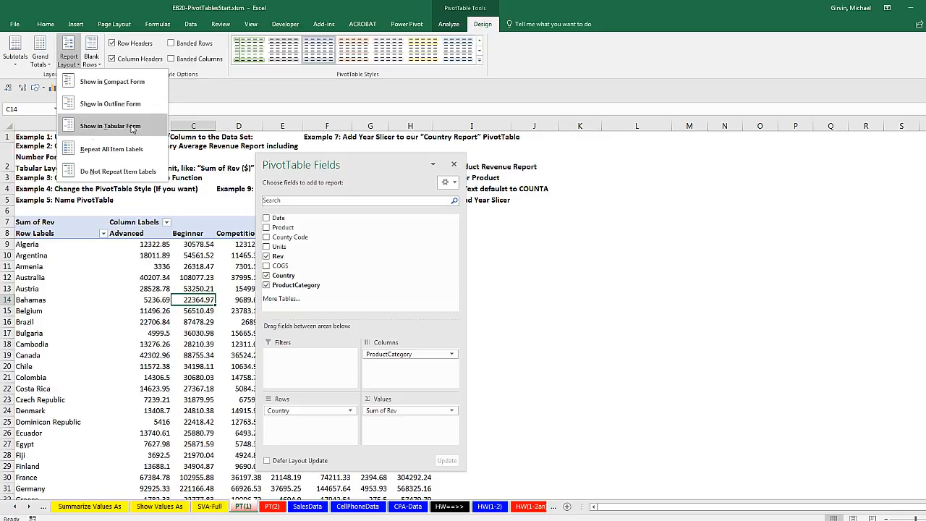
left_click(150, 128)
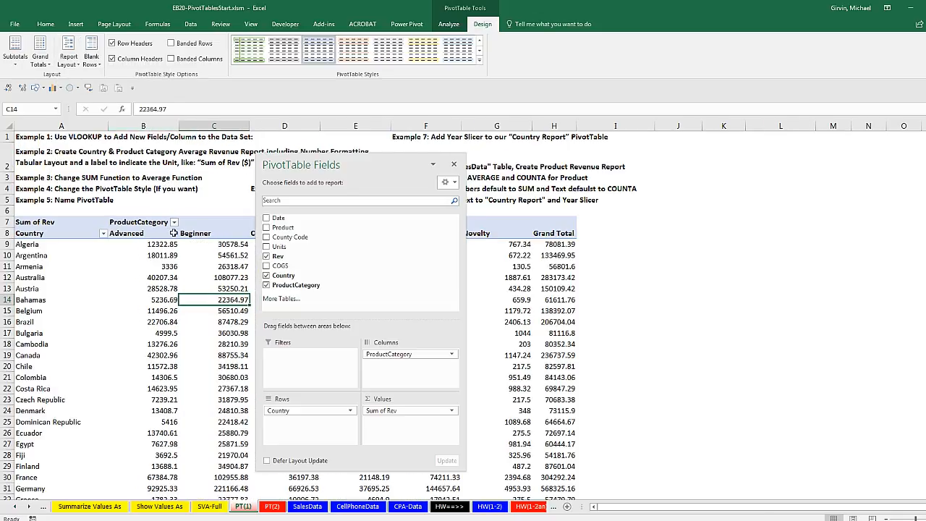
Step: Format the PivotTable's Sum of Rev values as Currency with no symbol and 0 decimal places
left_click(160, 246)
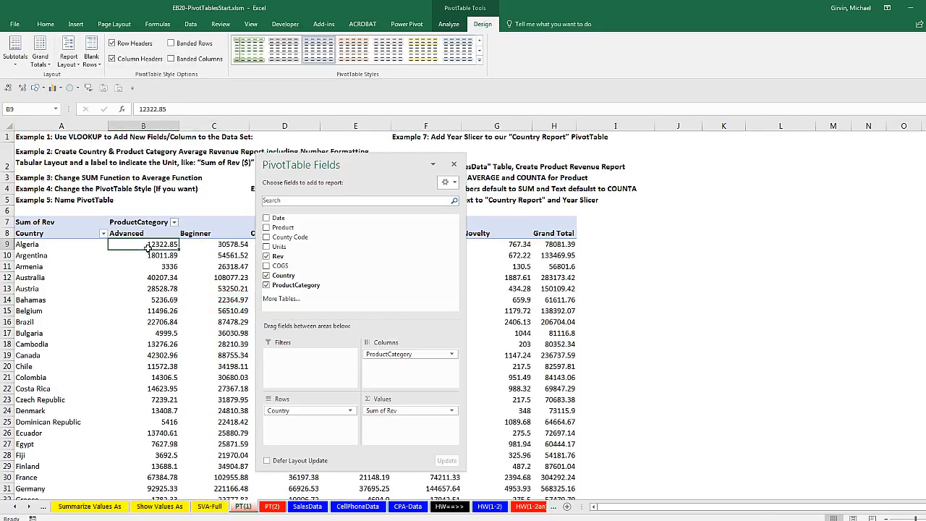
right_click(149, 245)
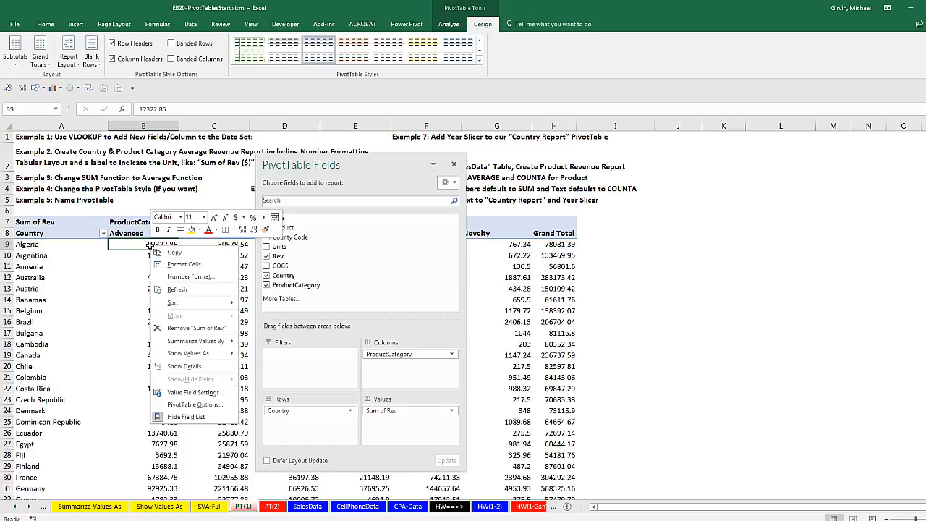
left_click(192, 277)
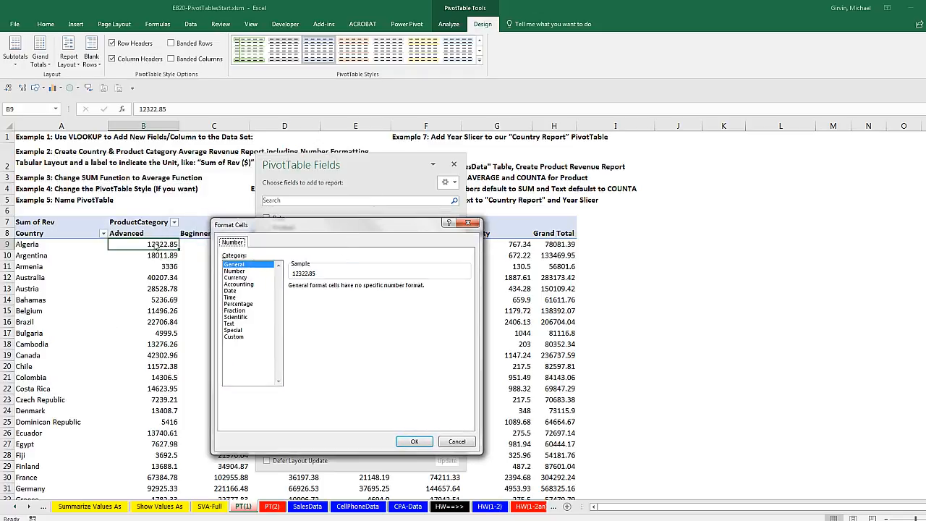
left_click(235, 278)
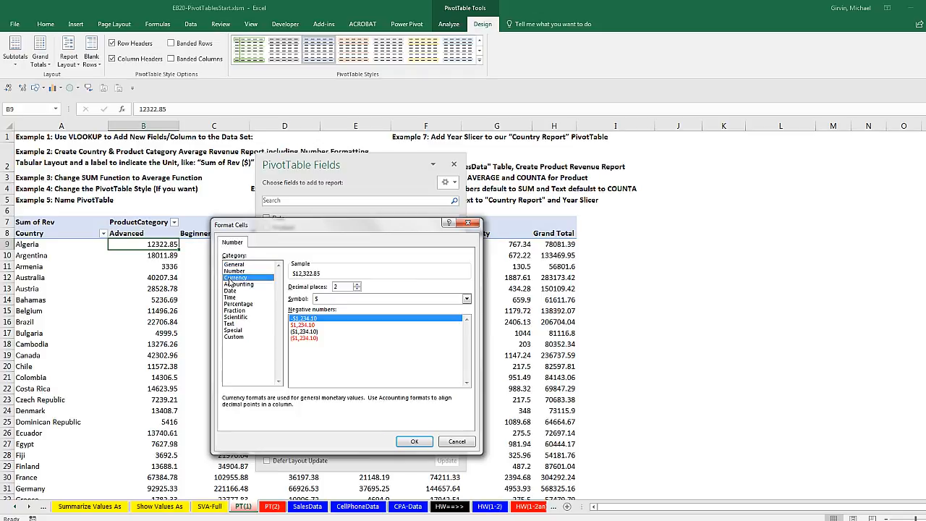
left_click(319, 303)
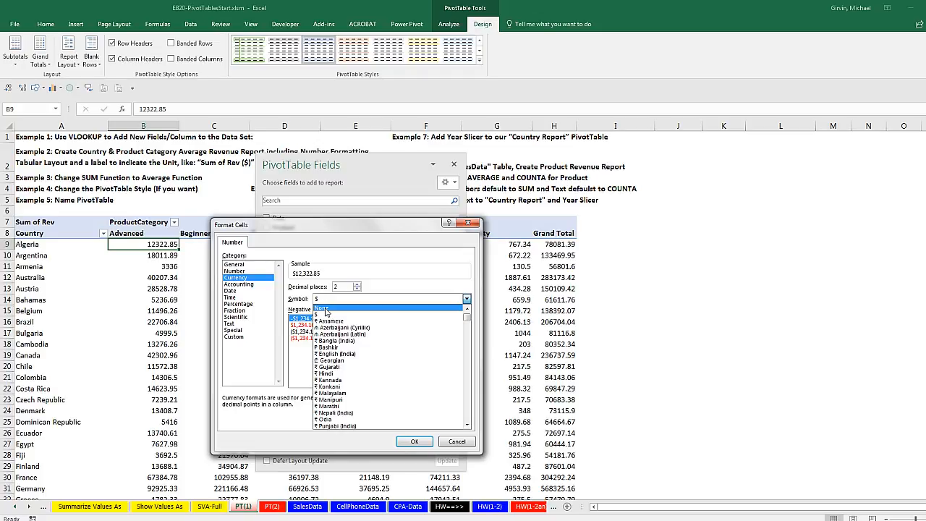
left_click(323, 309)
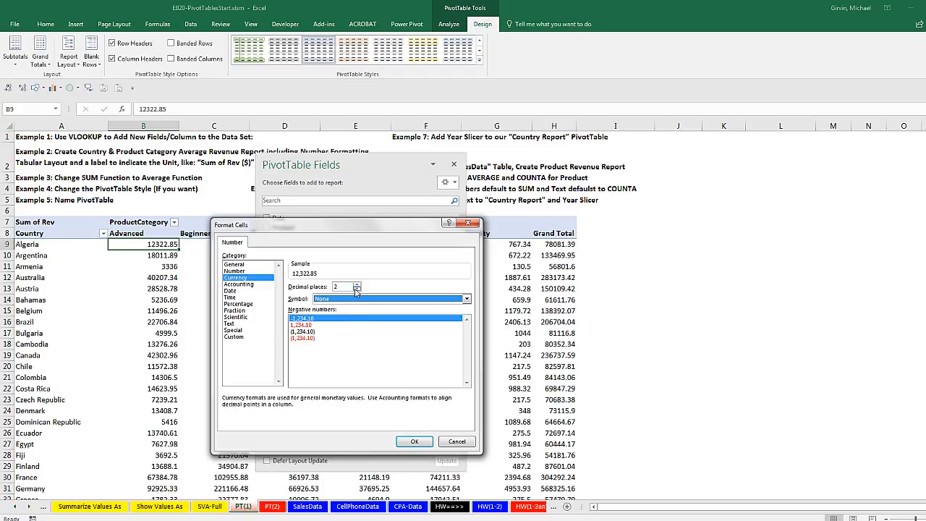
left_click(356, 290)
left_click(356, 290)
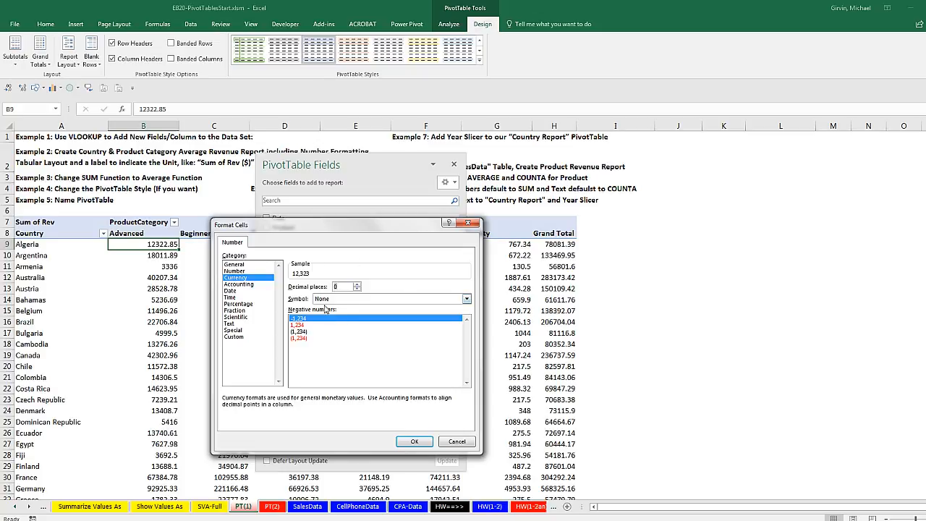
left_click(414, 442)
left_click_drag(344, 162, 647, 180)
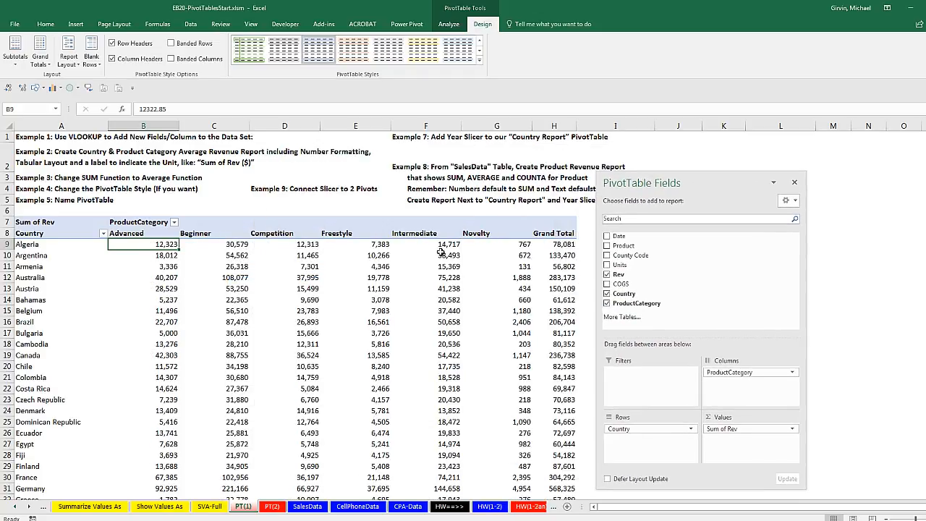
Step: Move the ProductCategory field from Columns to Rows, placed below Country
left_click(303, 335)
left_click(371, 379)
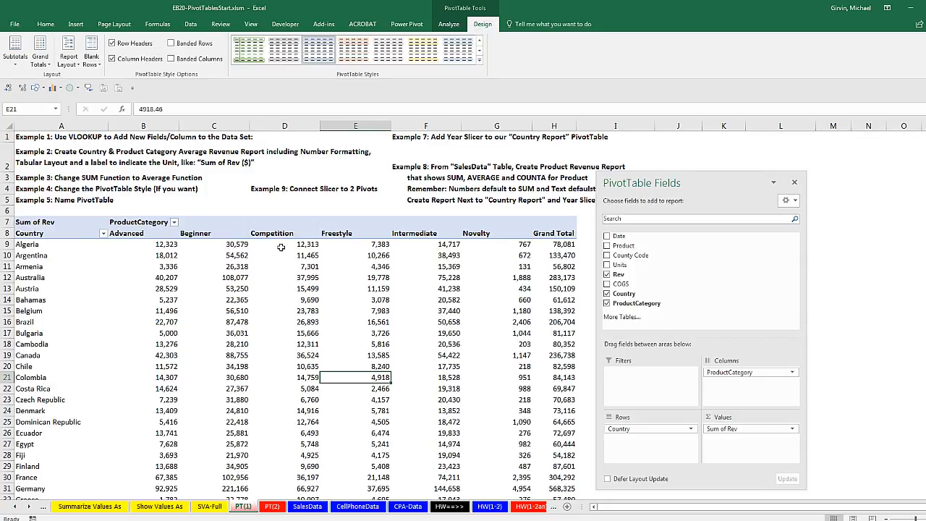
left_click_drag(646, 187, 343, 191)
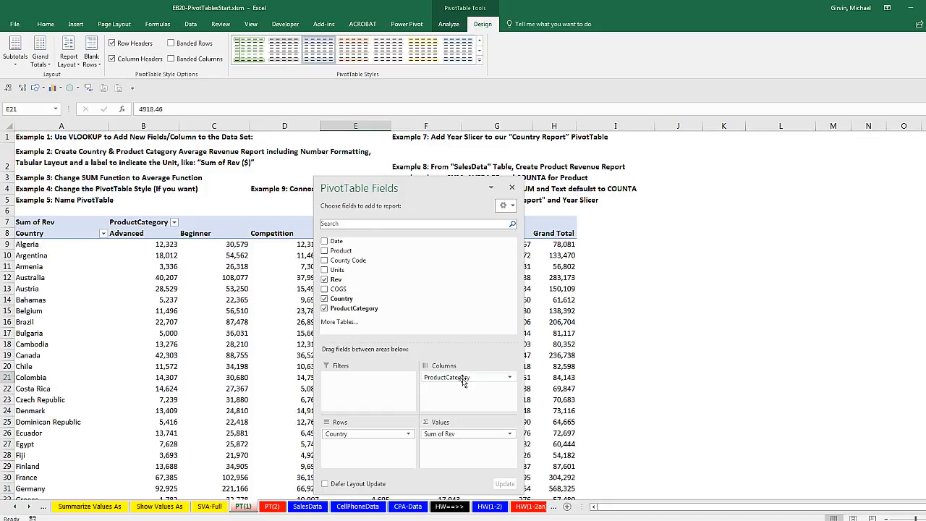
left_click_drag(450, 377, 355, 457)
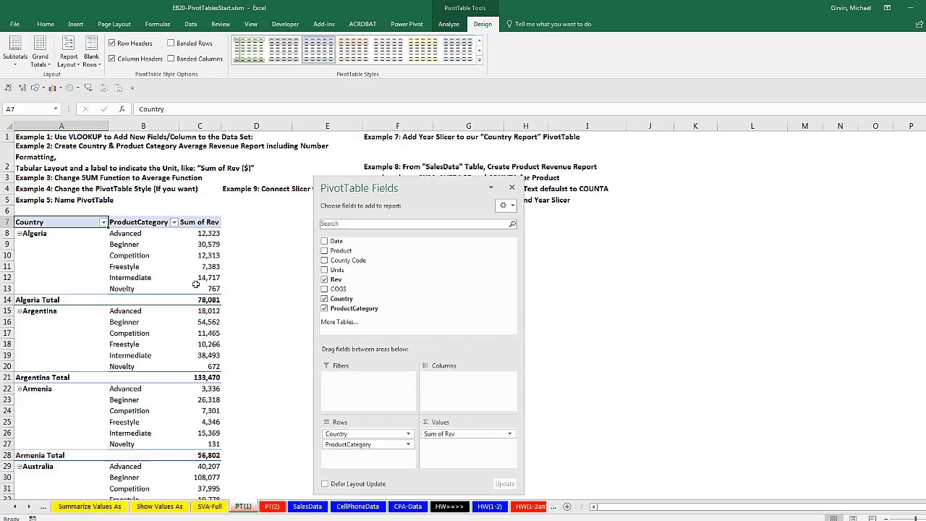
Step: Rename the value field header in C7 to "Sum of Rev ($)" and widen column C to fit it
left_click(205, 226)
key("F2")
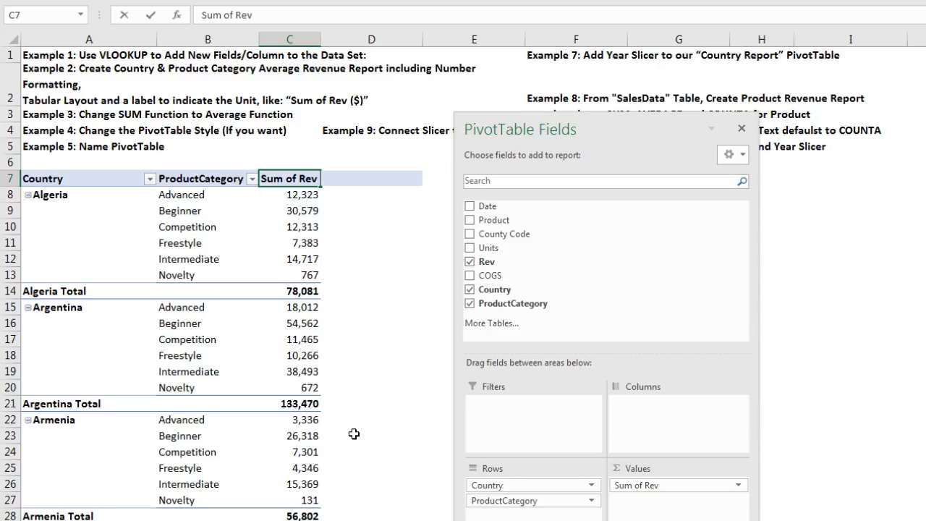
type("($)")
key("Return")
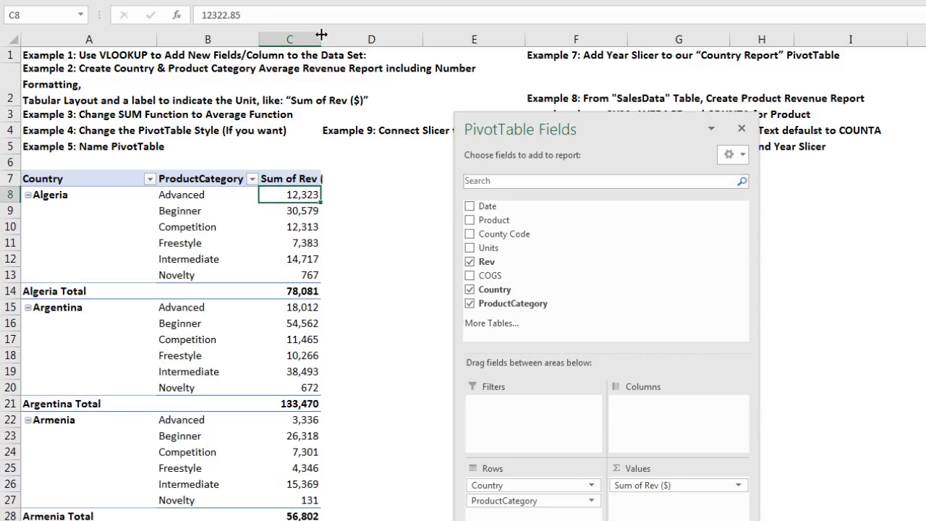
left_click_drag(320, 31, 343, 31)
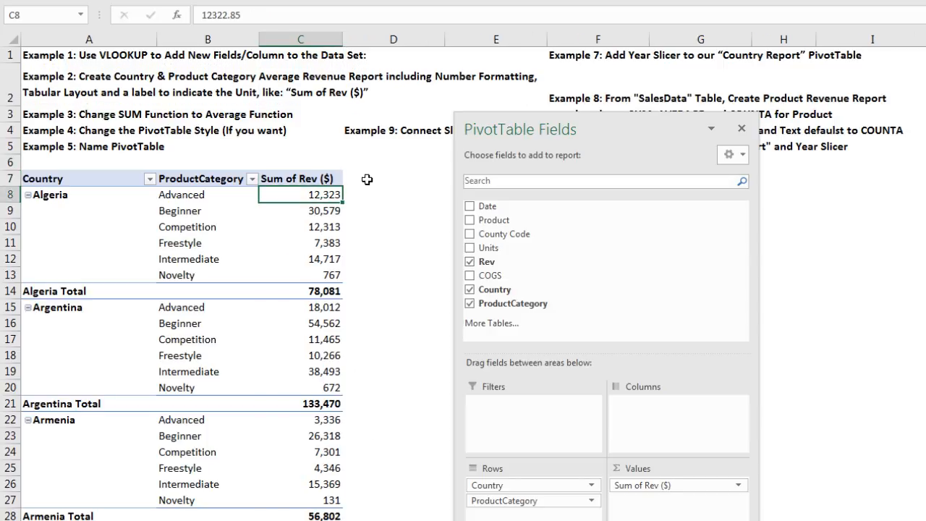
Step: Inspect the revenue header in C7 and the first Algeria revenue values beneath it
left_click(319, 179)
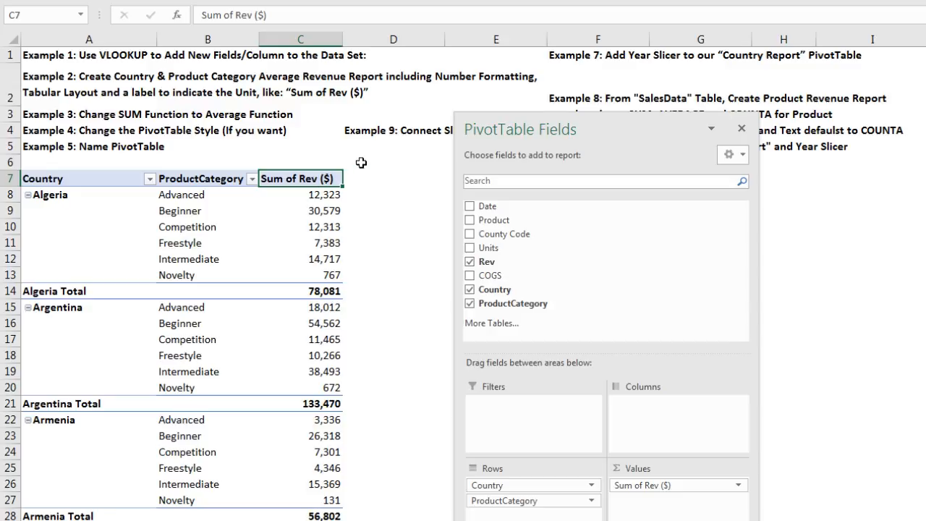
left_click(321, 197)
left_click(324, 211)
left_click(325, 231)
left_click(328, 245)
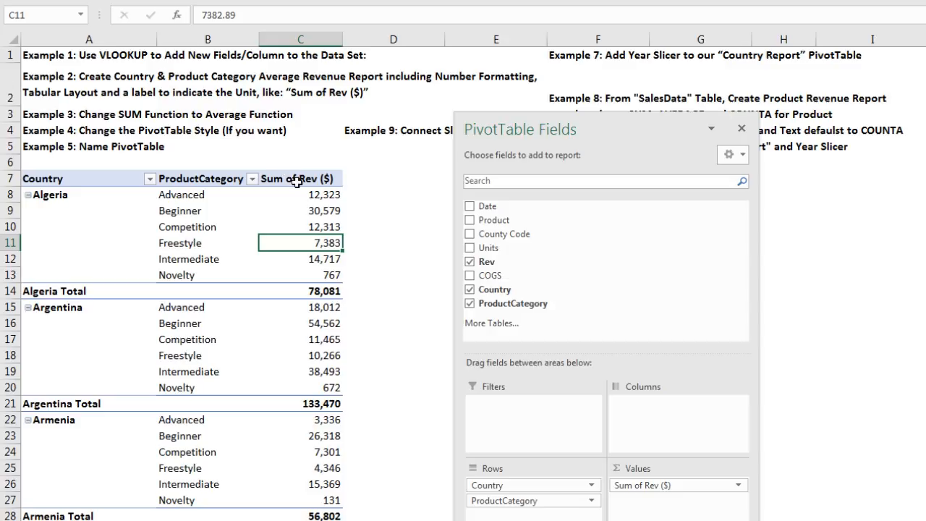
Step: Summarize the PivotTable's revenue values by Average instead of Sum
mouse_move(308, 195)
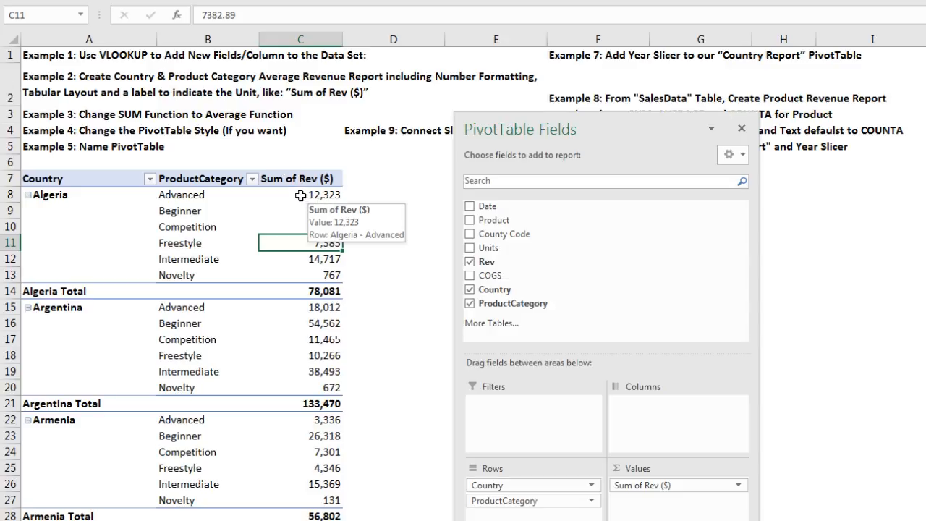
left_click(300, 195)
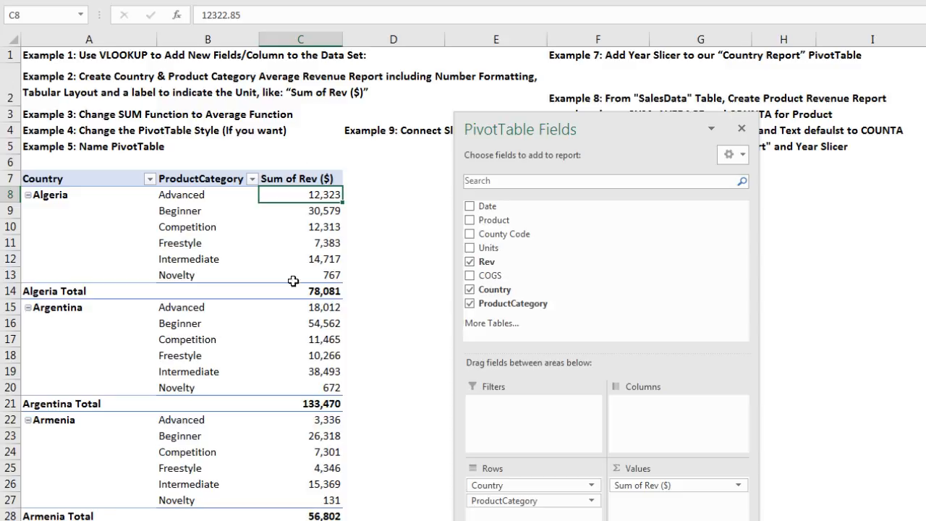
mouse_move(289, 310)
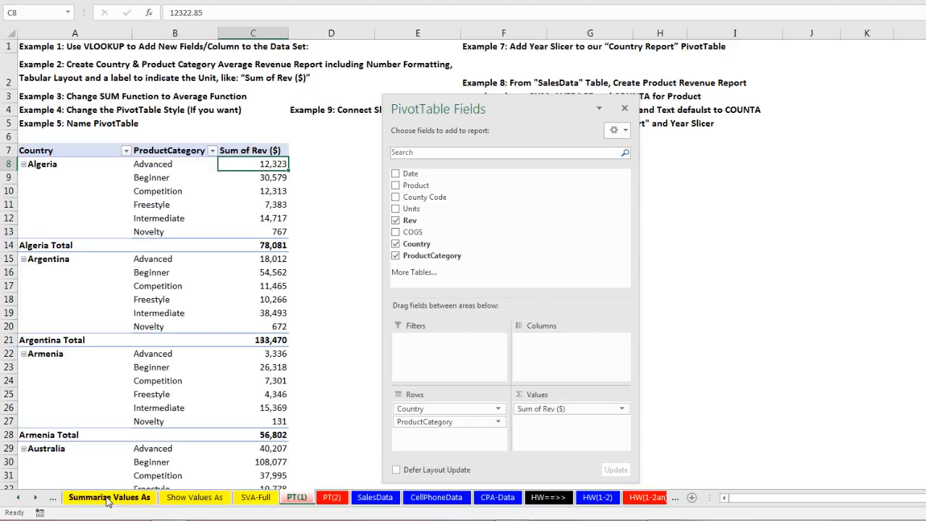
right_click(237, 167)
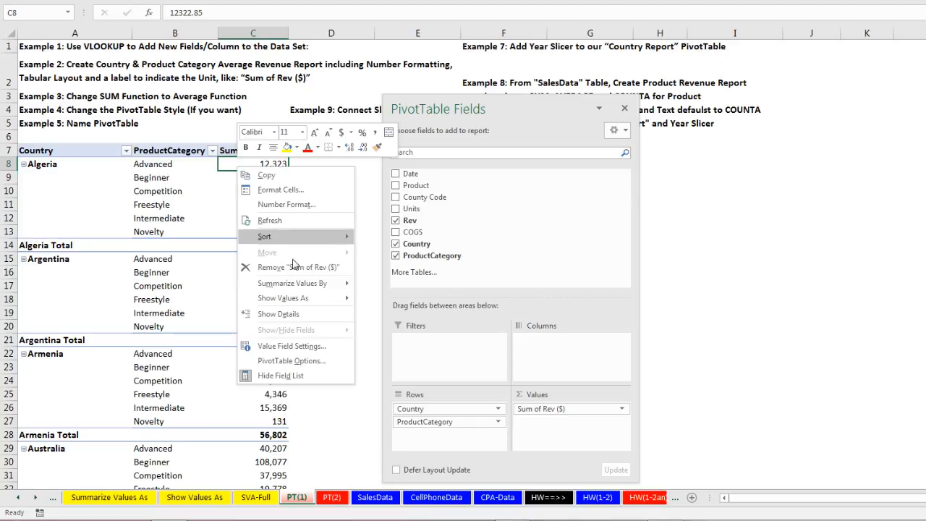
mouse_move(298, 288)
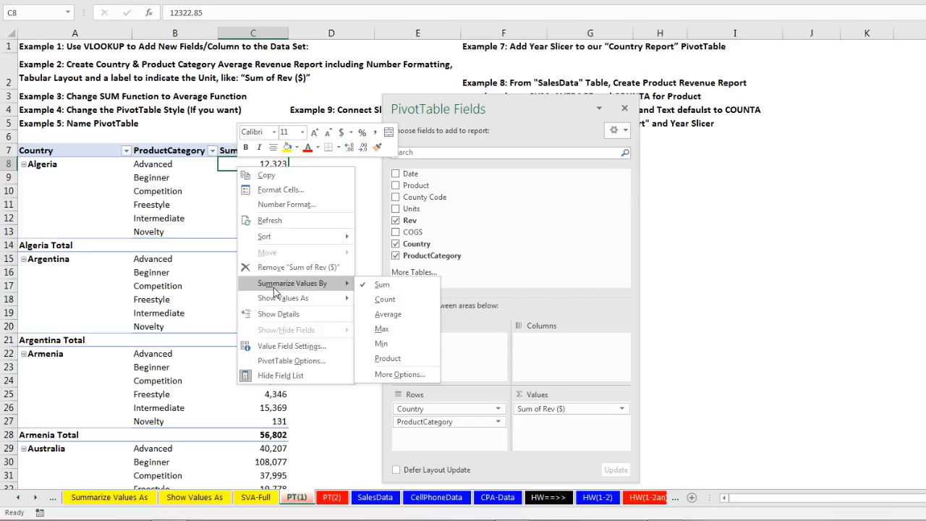
mouse_move(278, 300)
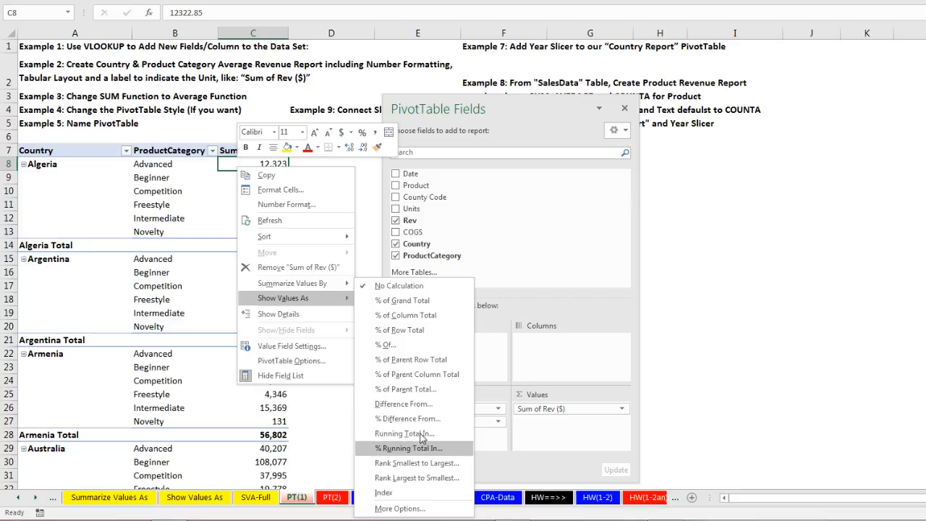
mouse_move(340, 282)
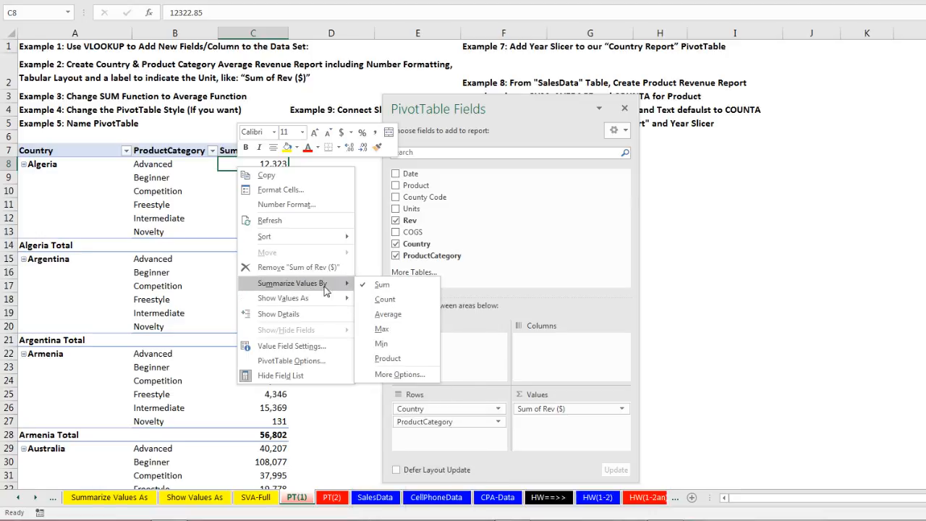
left_click(388, 315)
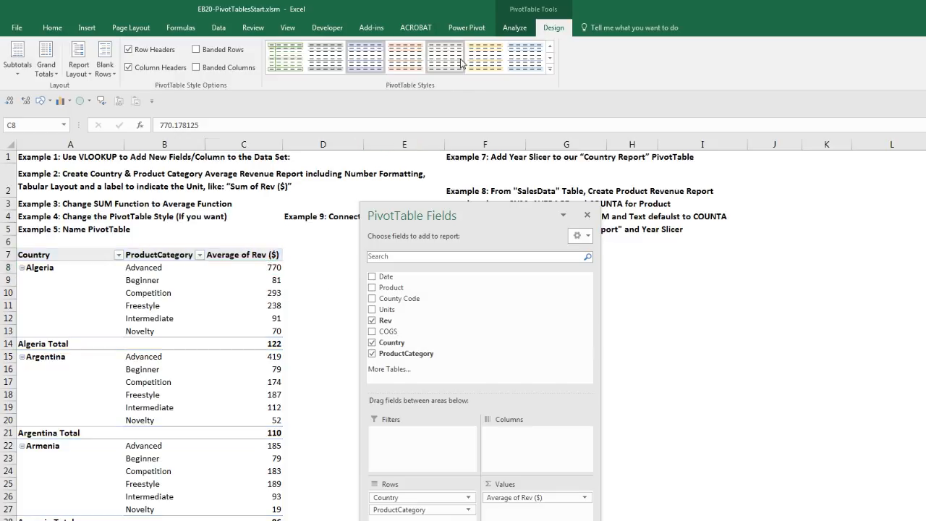
Step: Apply the style Light Green, Pivot Style Medium 14 to the PivotTable and name it CountyReport
left_click(549, 70)
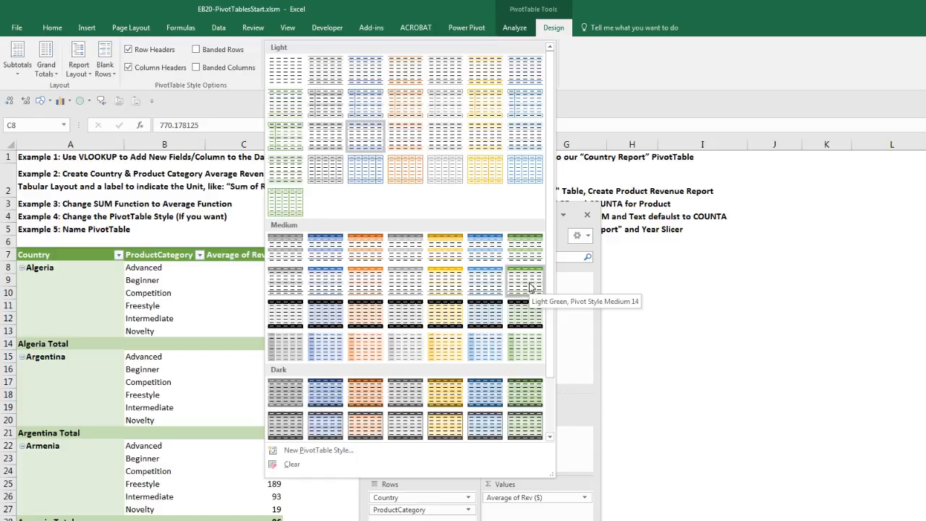
left_click(530, 287)
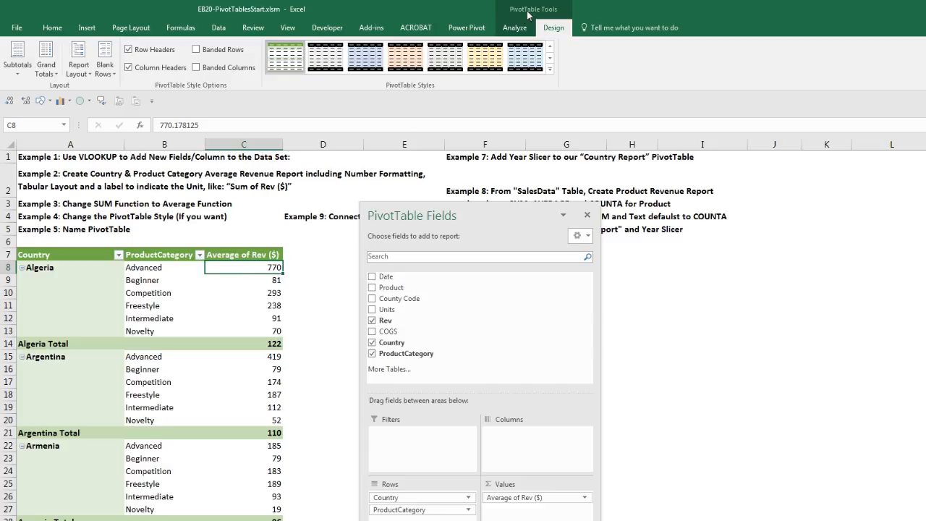
left_click(514, 29)
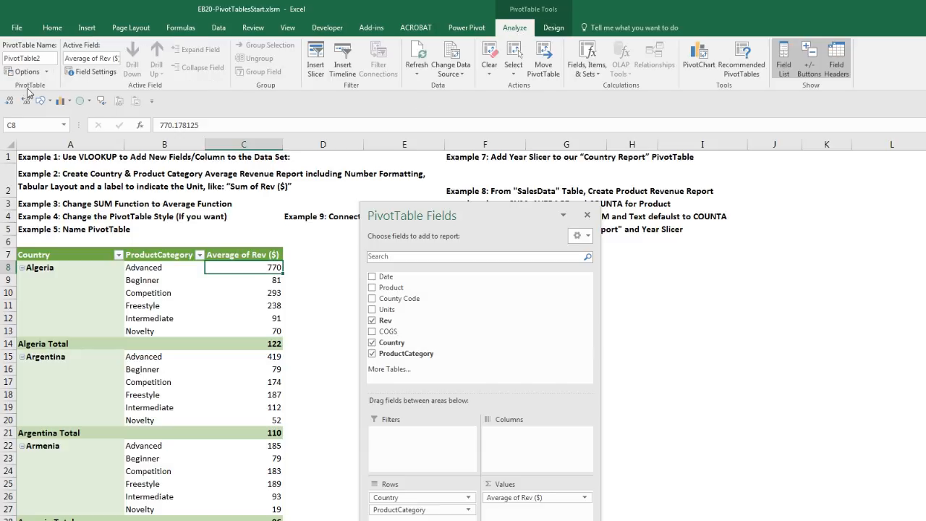
left_click(35, 60)
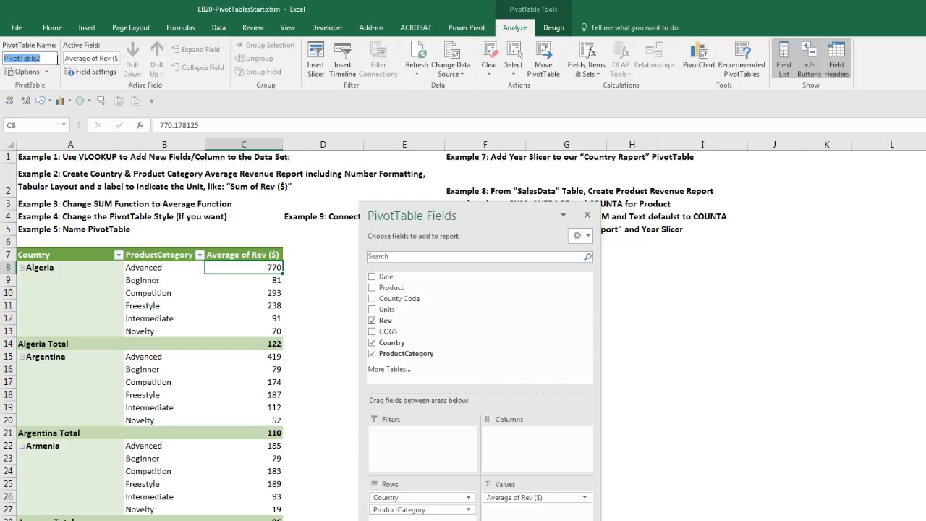
type("CountyReport")
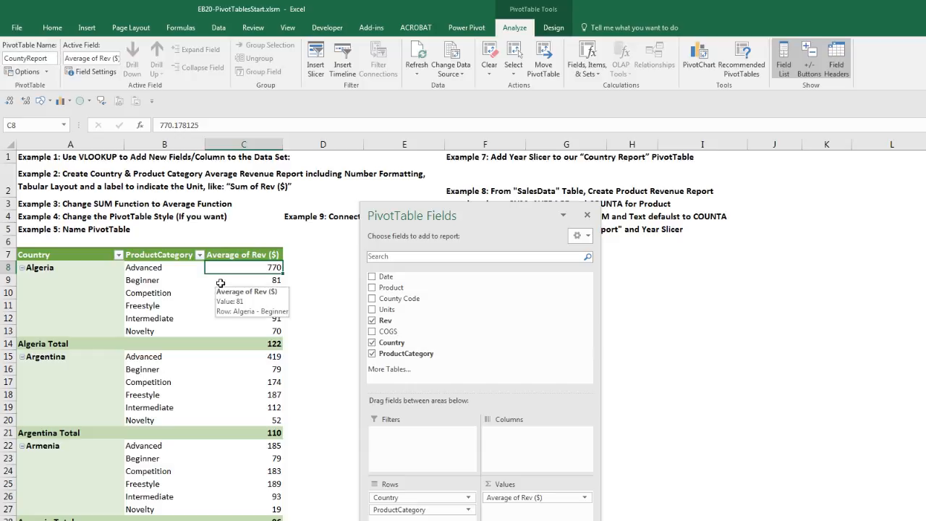
left_click_drag(467, 214, 837, 199)
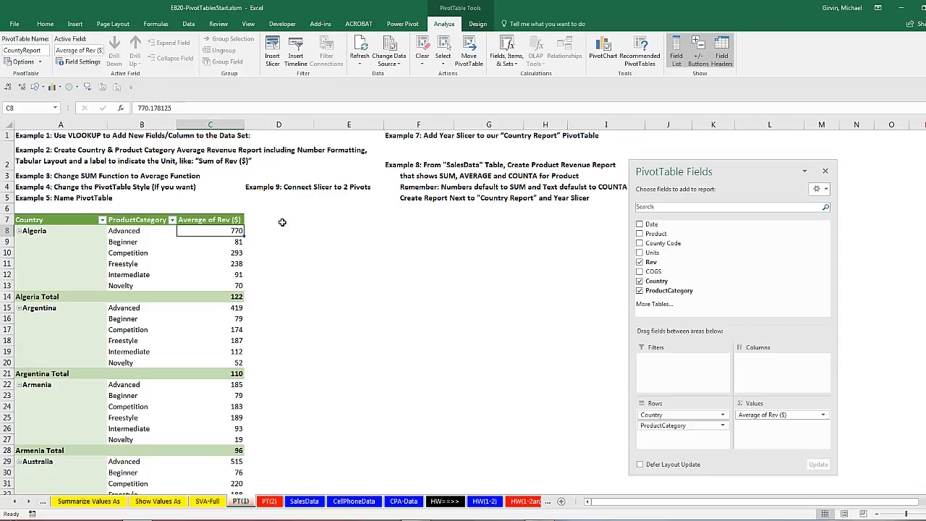
Step: Create a PivotTable from the SalesData range A3:H73180 on the existing sheet PT(2), placed at cell A9
left_click(269, 502)
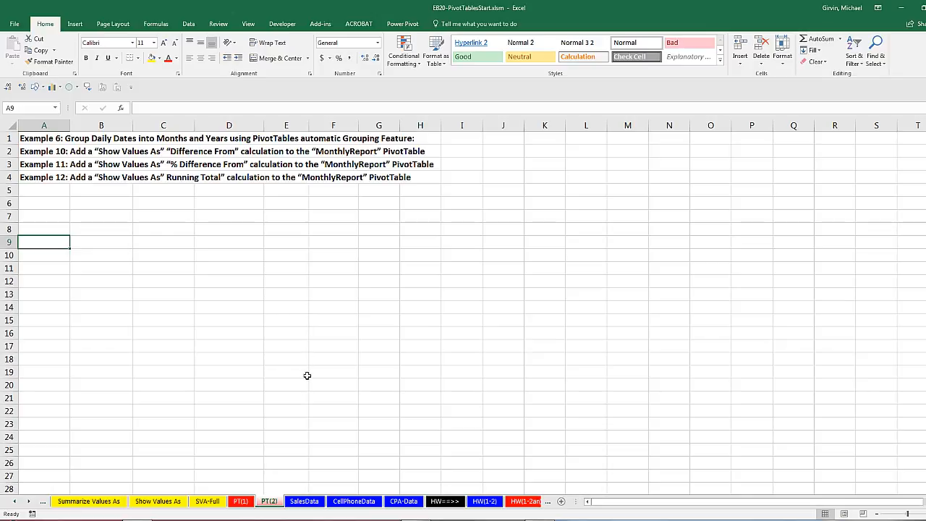
left_click(302, 501)
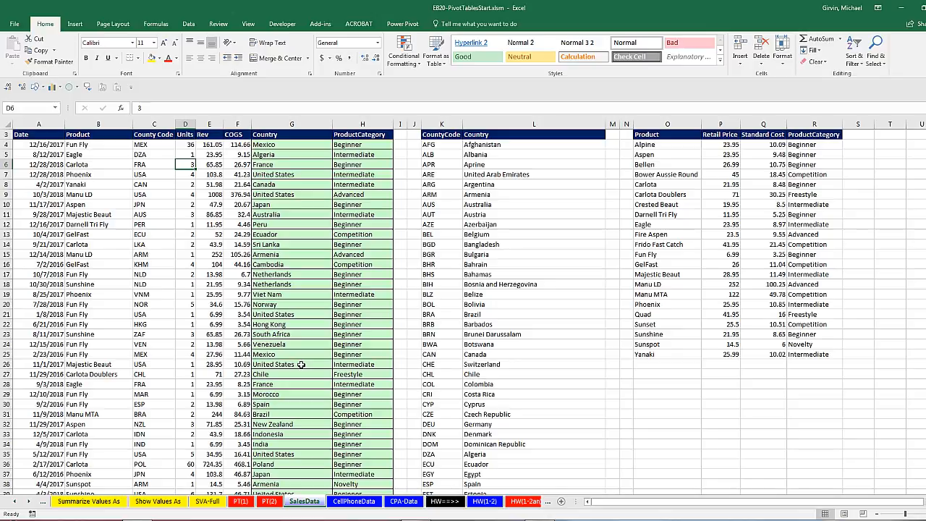
key("alt")
key("n")
key("v")
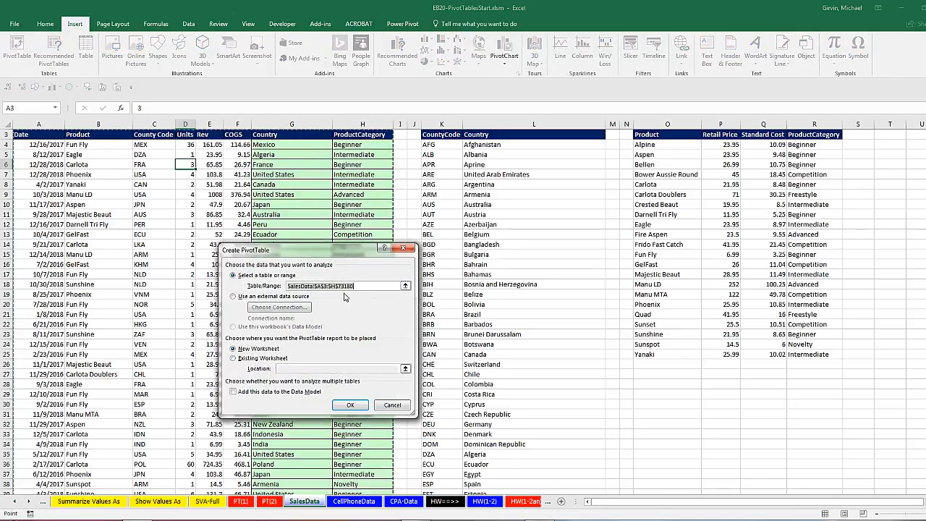
left_click(235, 360)
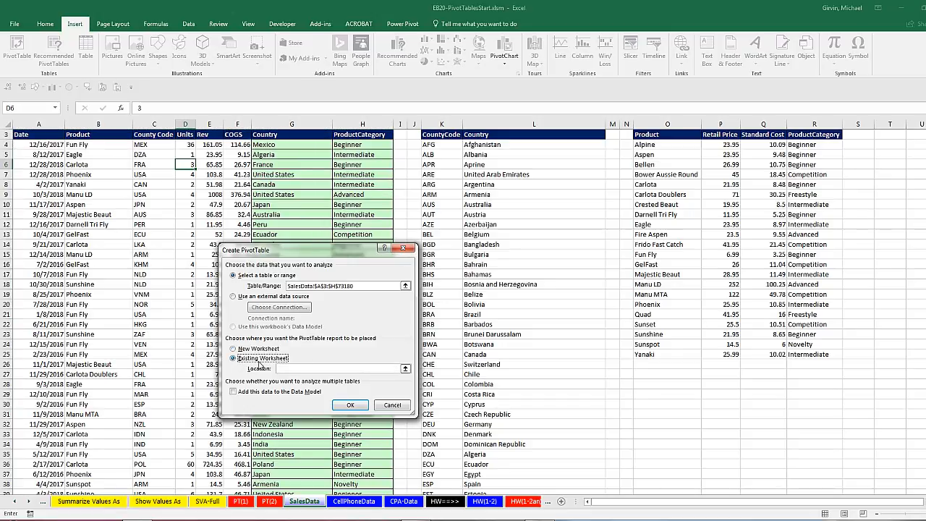
left_click(269, 501)
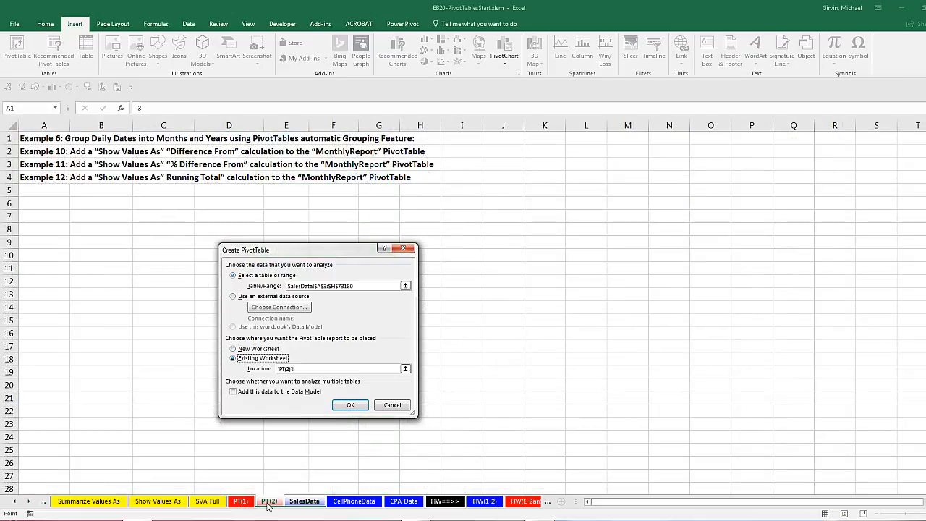
left_click(43, 243)
left_click(351, 405)
left_click_drag(679, 175, 285, 165)
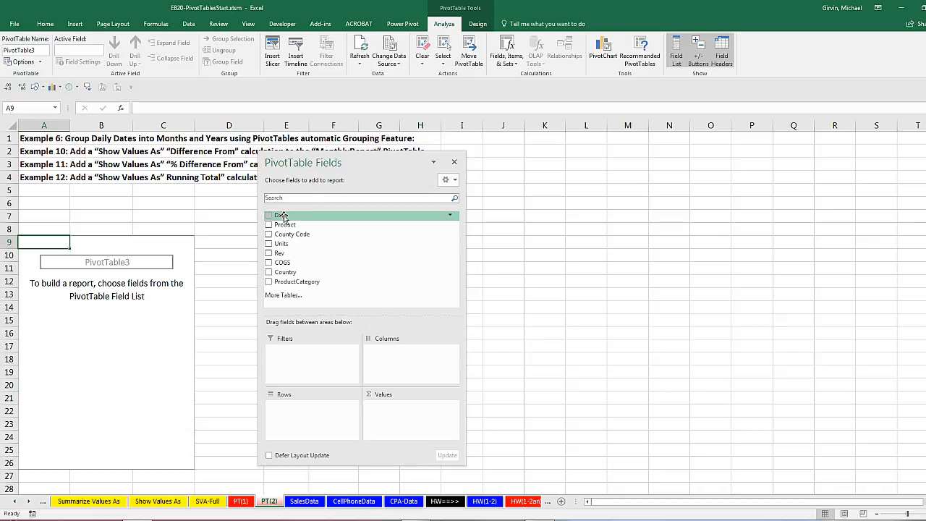
Step: Examine the daily dates in the Date column of the SalesData sheet and return to PT(2)
left_click(304, 502)
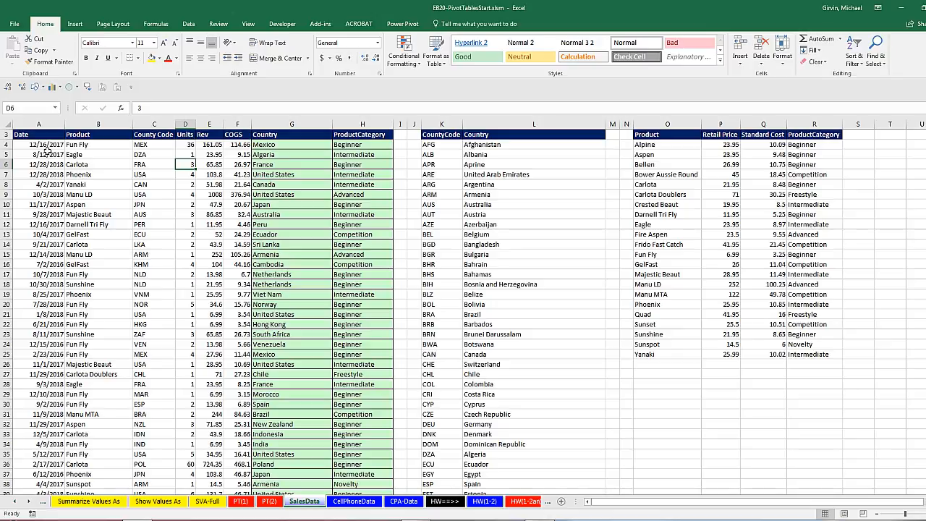
left_click_drag(48, 145, 49, 236)
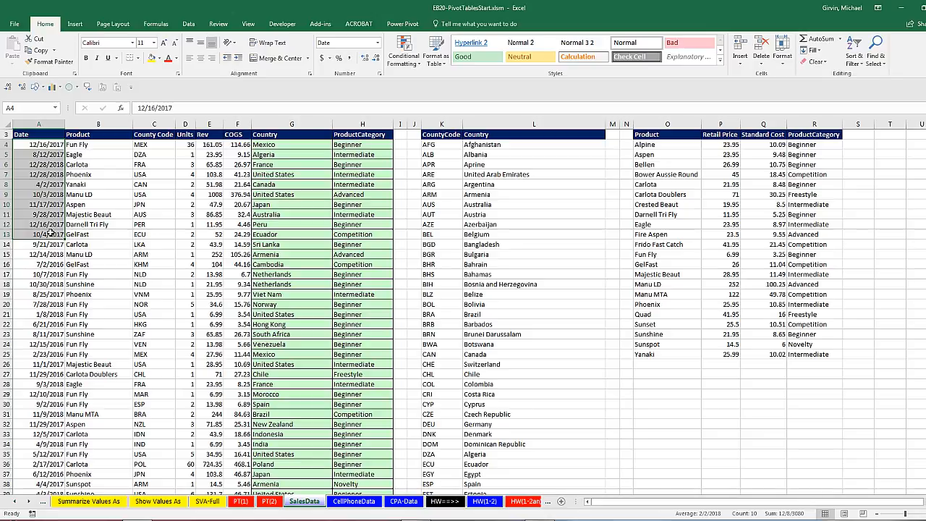
left_click(40, 185)
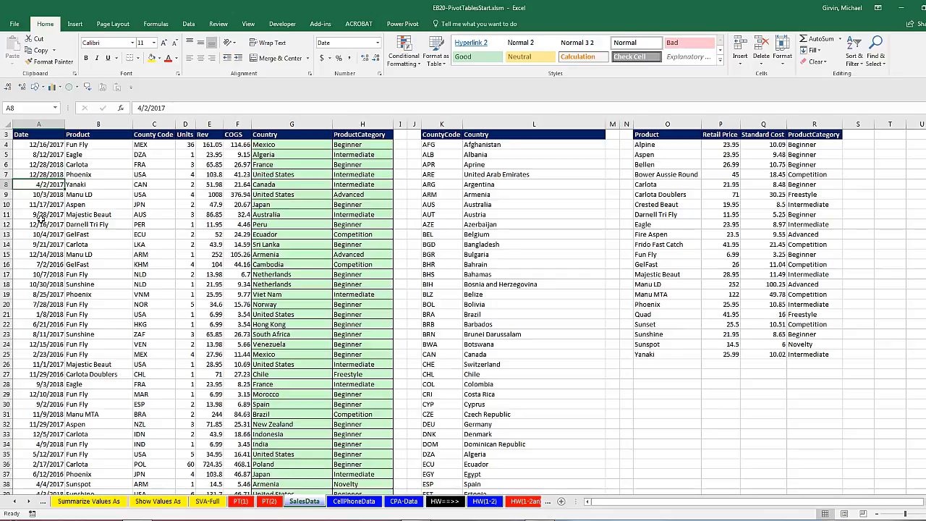
left_click(274, 500)
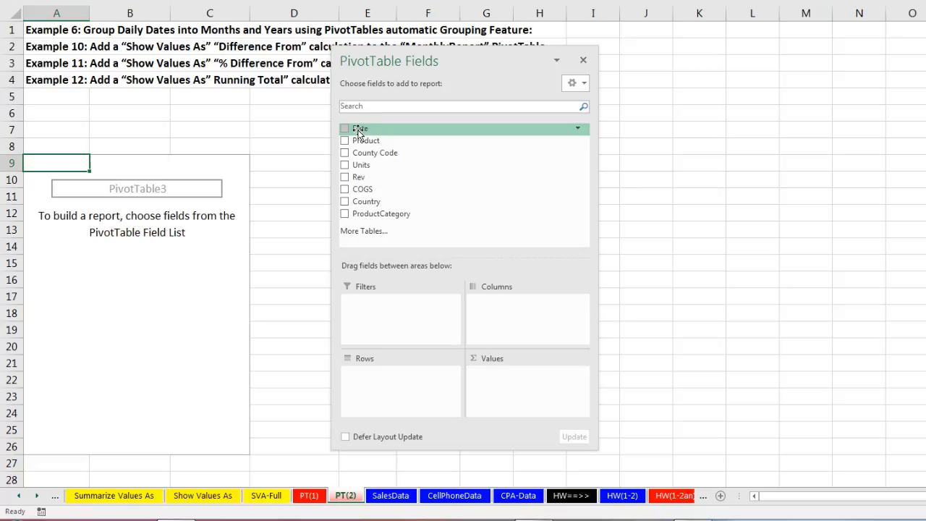
Step: Group the PivotTable rows by Years and monthly Date without Quarters, with Rev summed as the value
left_click_drag(358, 132, 374, 397)
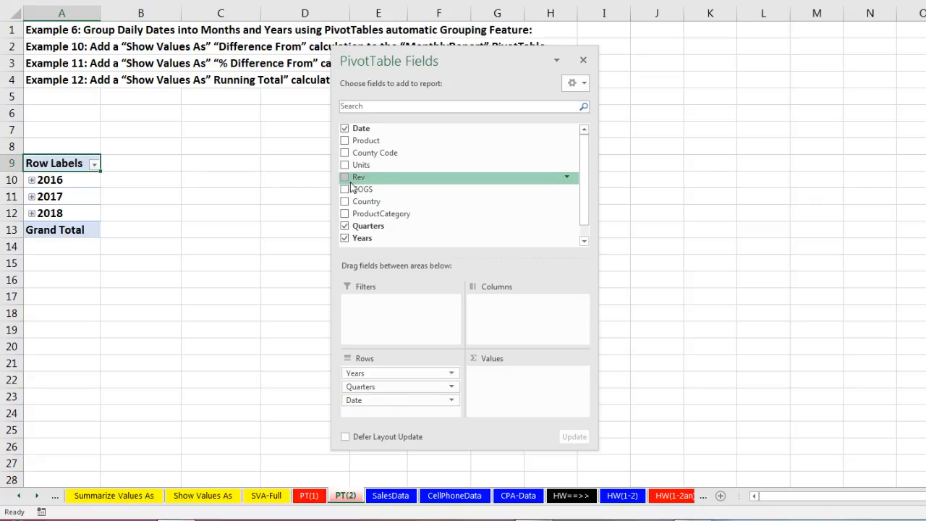
left_click_drag(352, 181, 507, 393)
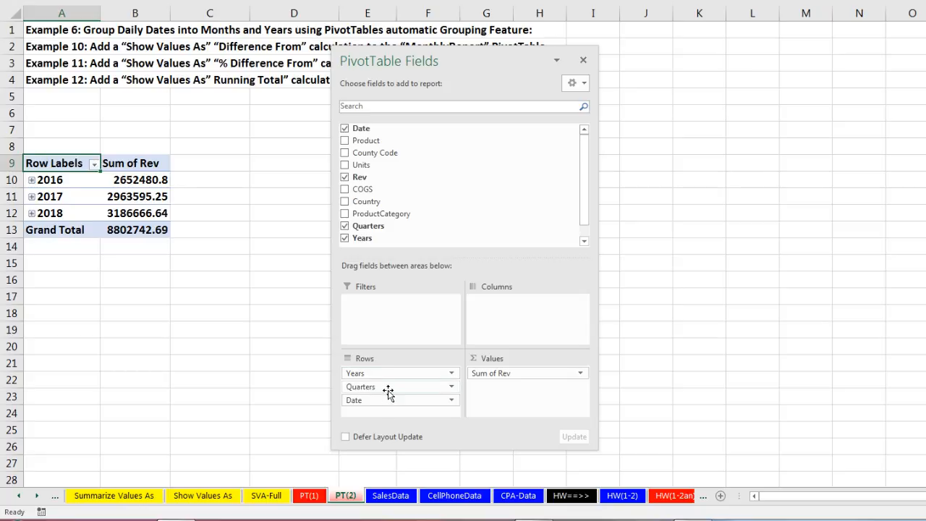
left_click_drag(388, 390, 273, 371)
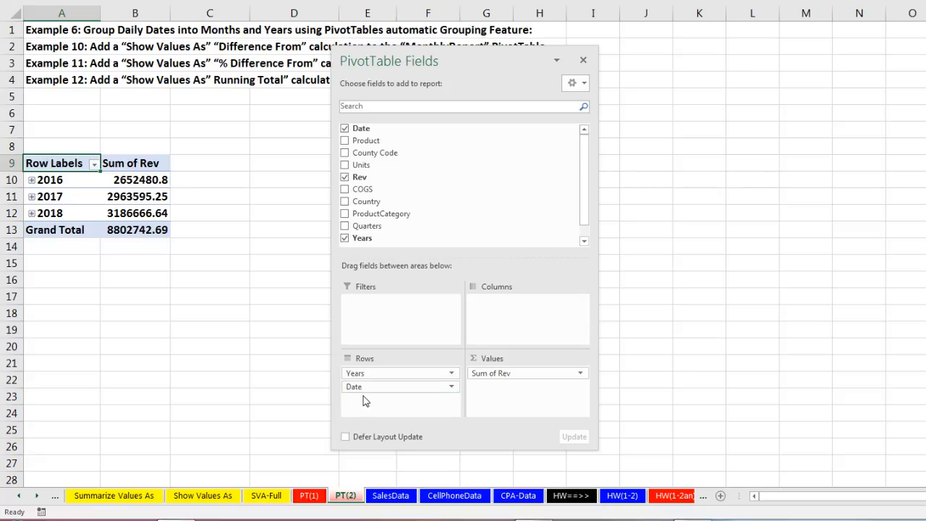
Step: Expand the entire Years field so the months are listed under every year
left_click(73, 183)
right_click(73, 184)
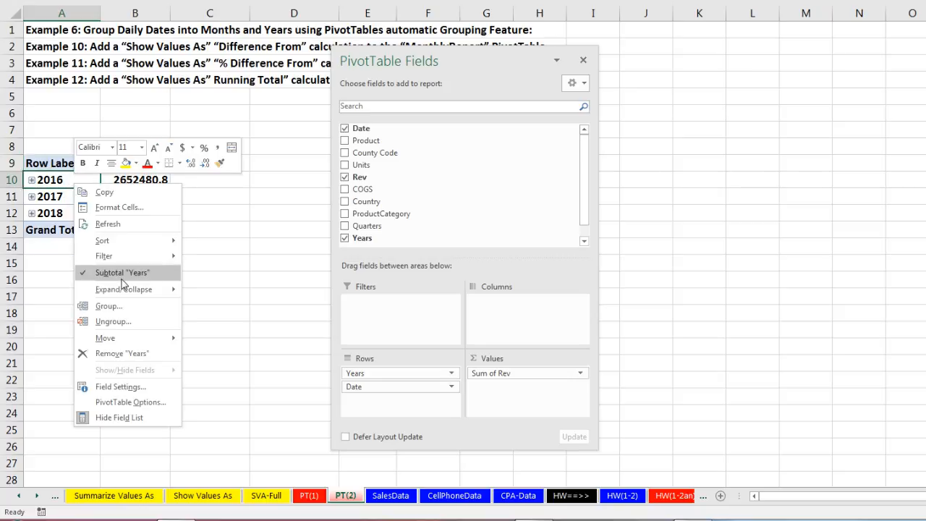
mouse_move(129, 291)
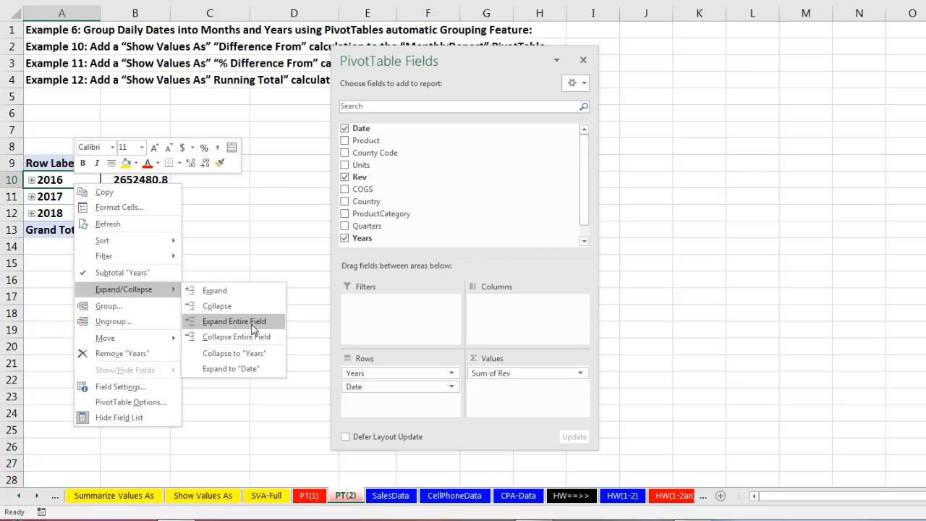
left_click(222, 326)
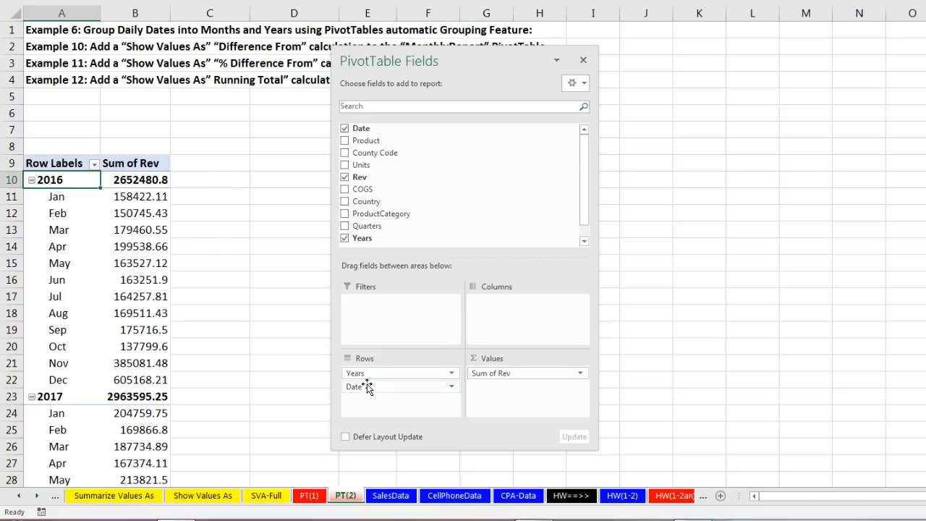
right_click(71, 182)
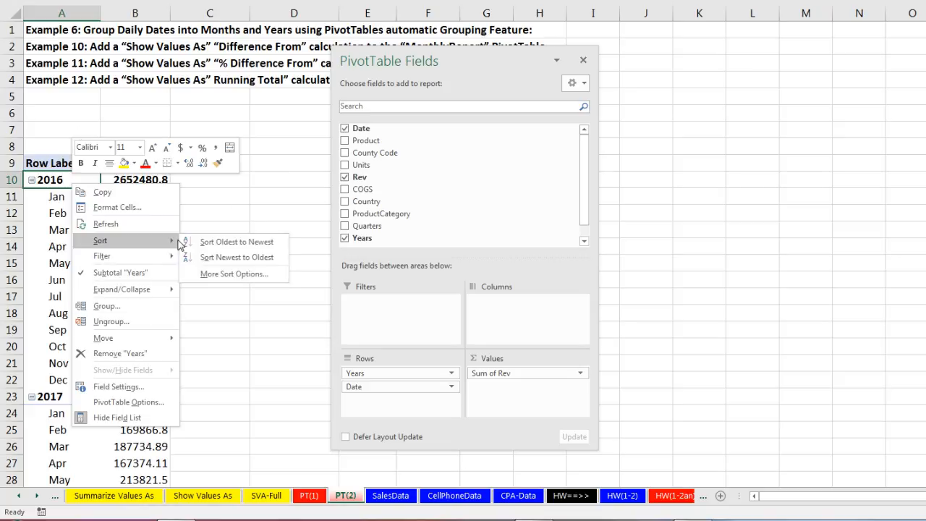
key("Escape")
key("Escape")
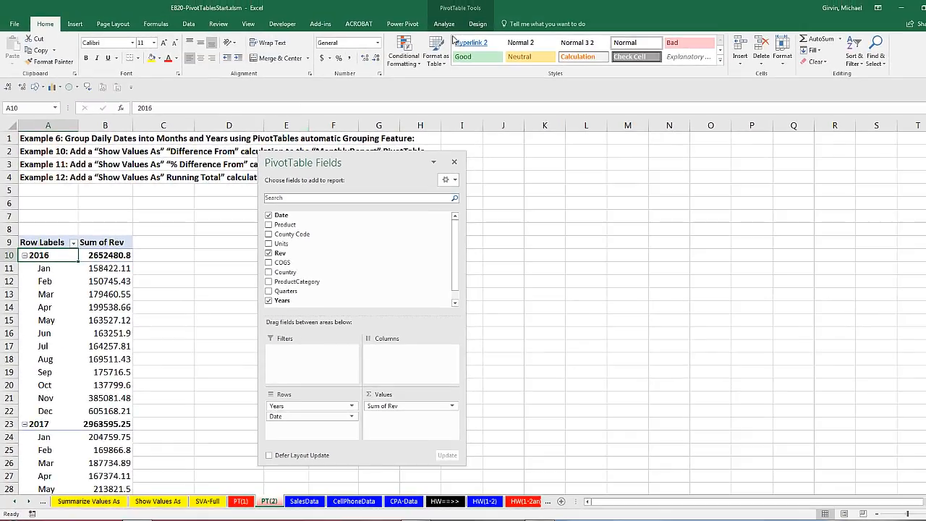
Step: Switch the PivotTable's report layout to Tabular Form
left_click(478, 24)
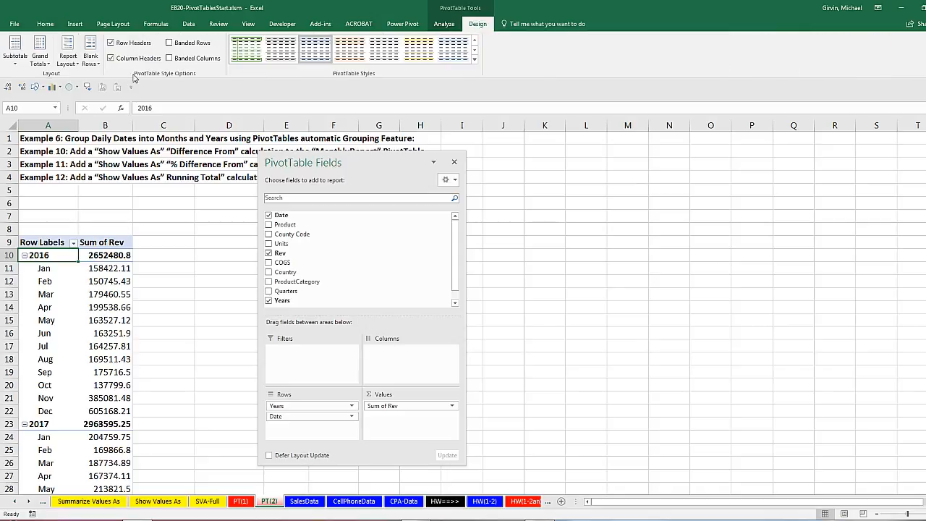
left_click(69, 61)
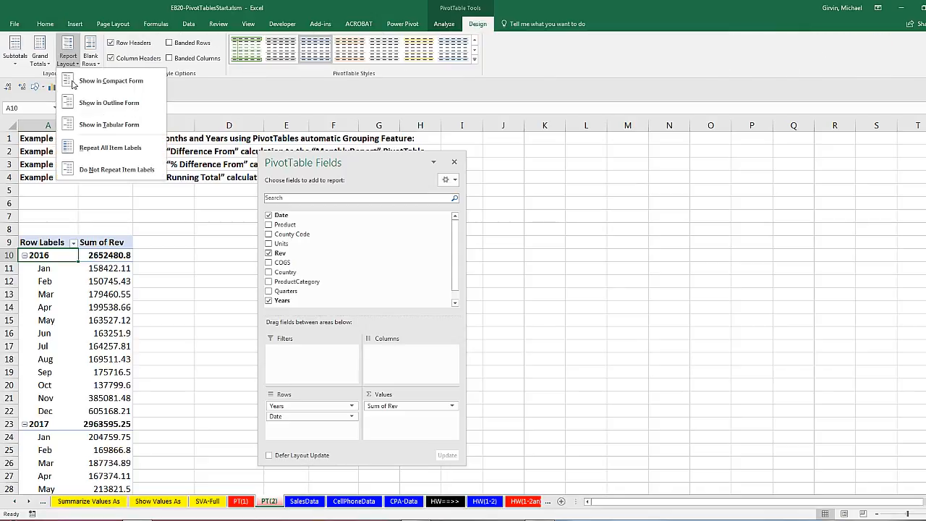
left_click(90, 125)
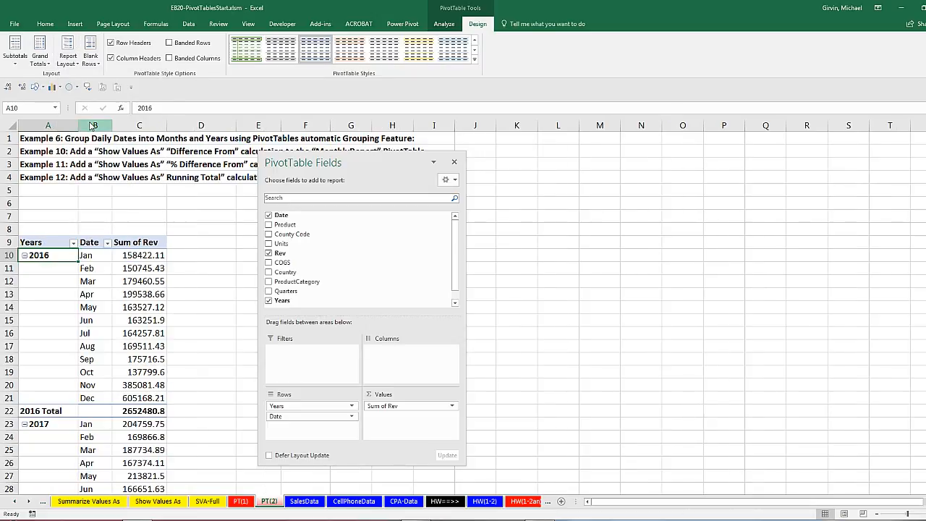
Step: Format the Sum of Rev values as Currency with 0 decimal places and no symbol
right_click(127, 256)
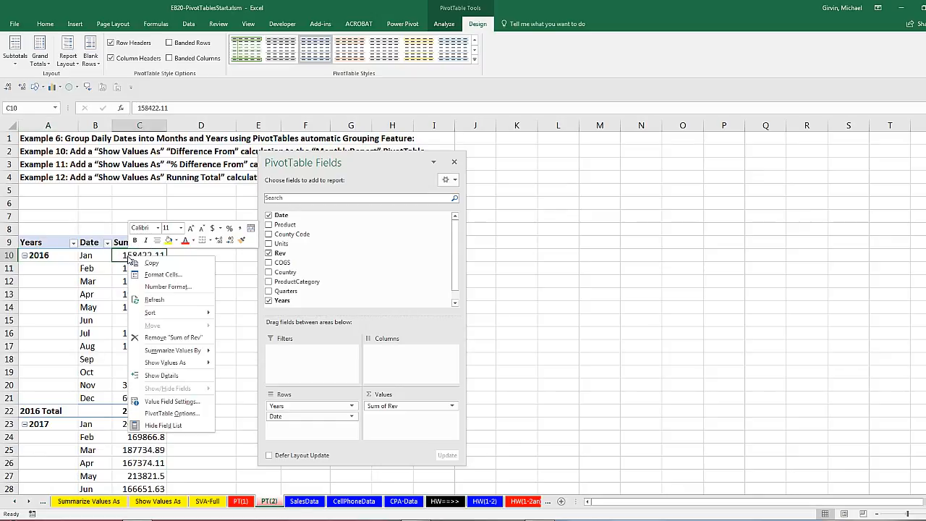
left_click(154, 288)
left_click(45, 224)
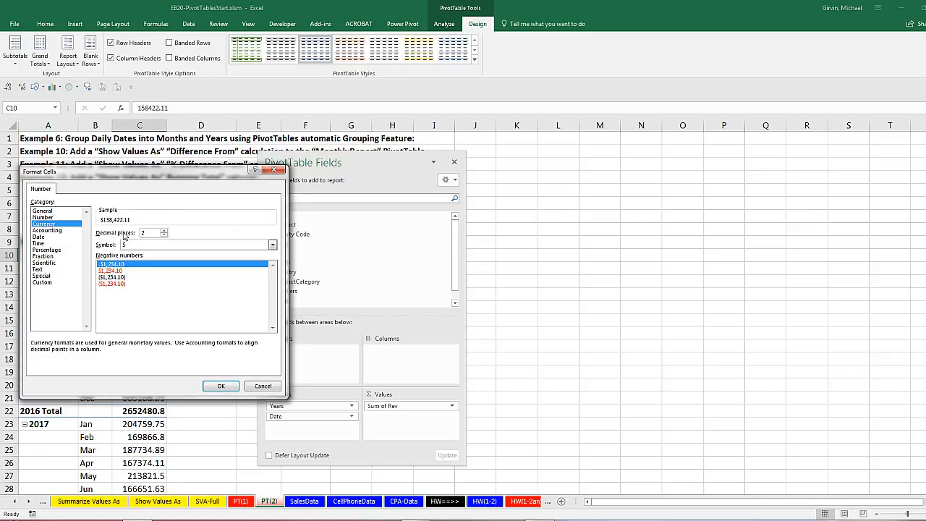
left_click(163, 236)
left_click(164, 236)
left_click(153, 245)
left_click(130, 254)
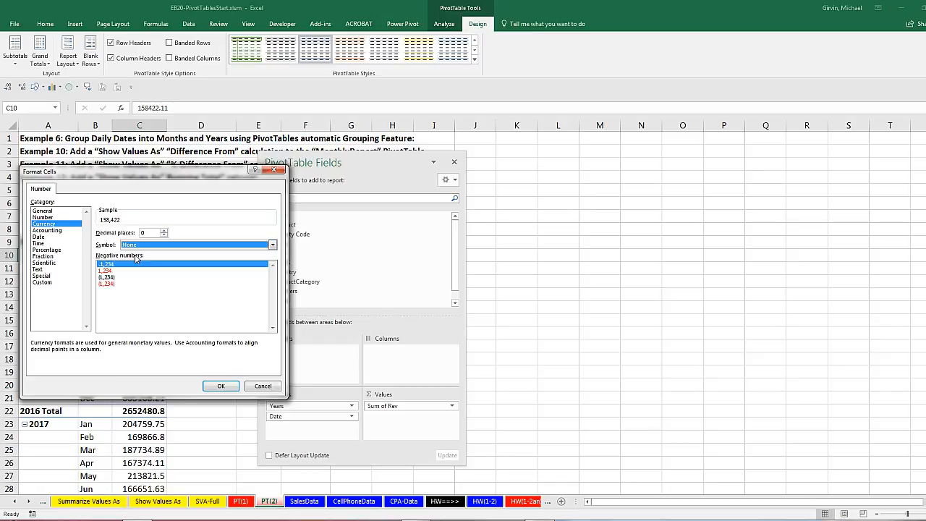
left_click(221, 385)
Step: Rename the value field header in C9 to "Sum of Rev ($)" and widen column C to fit it
left_click(143, 244)
key("F2")
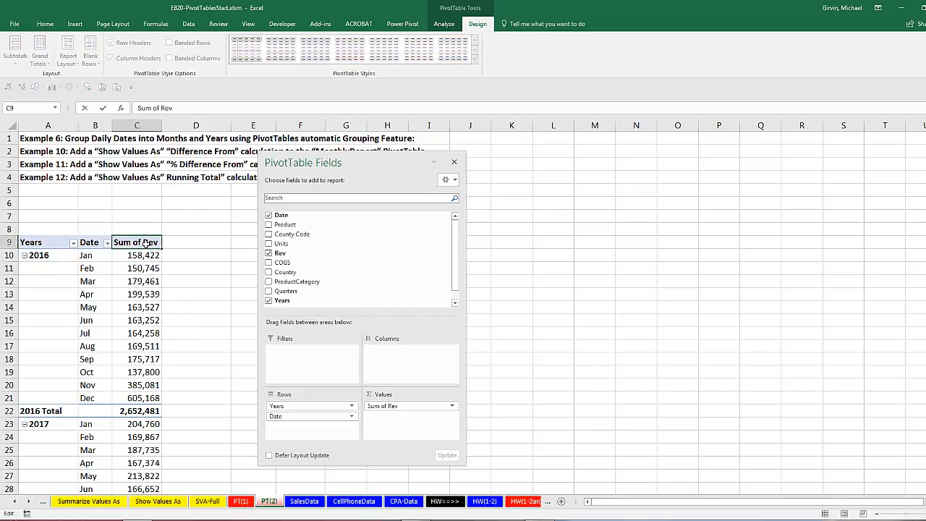
type("($)")
key("Return")
left_click_drag(161, 125, 179, 125)
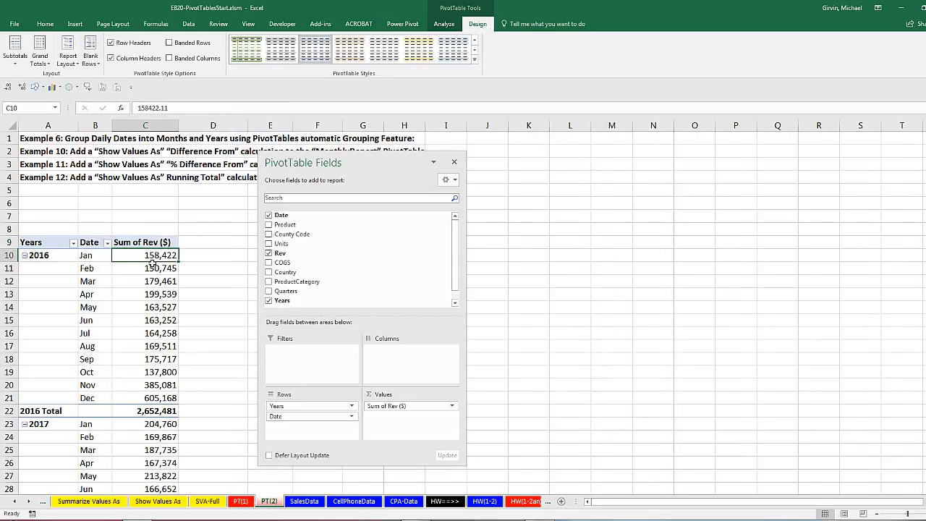
Step: Apply the green Pivot Style Medium 14 to the monthly PivotTable on PT(2)
left_click(475, 63)
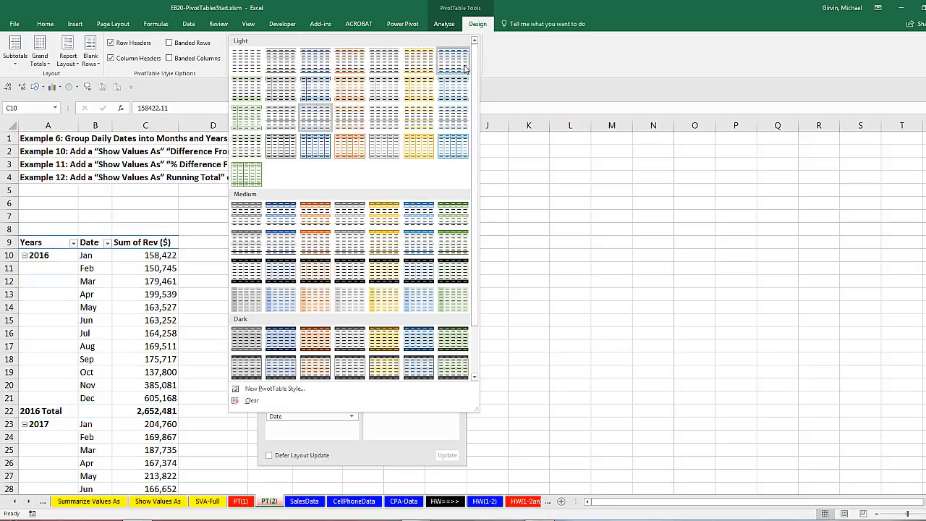
left_click(454, 247)
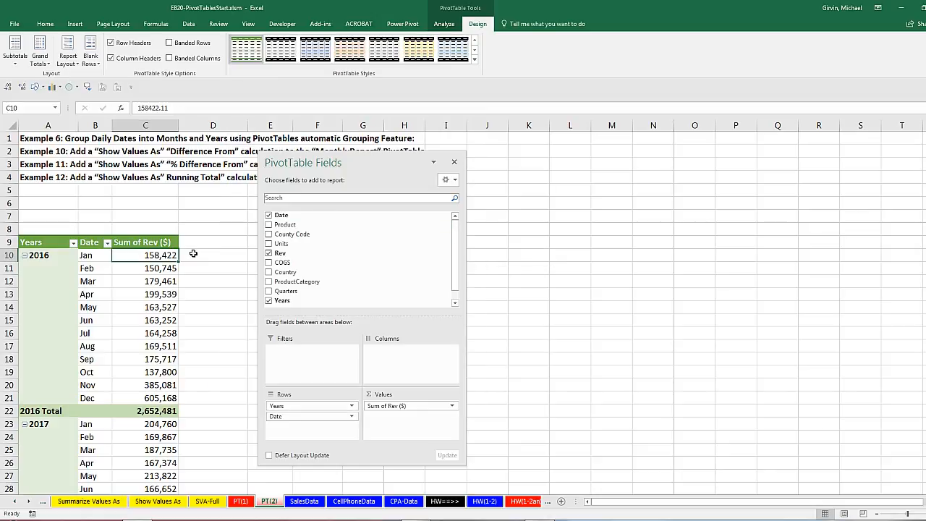
left_click_drag(311, 162, 429, 151)
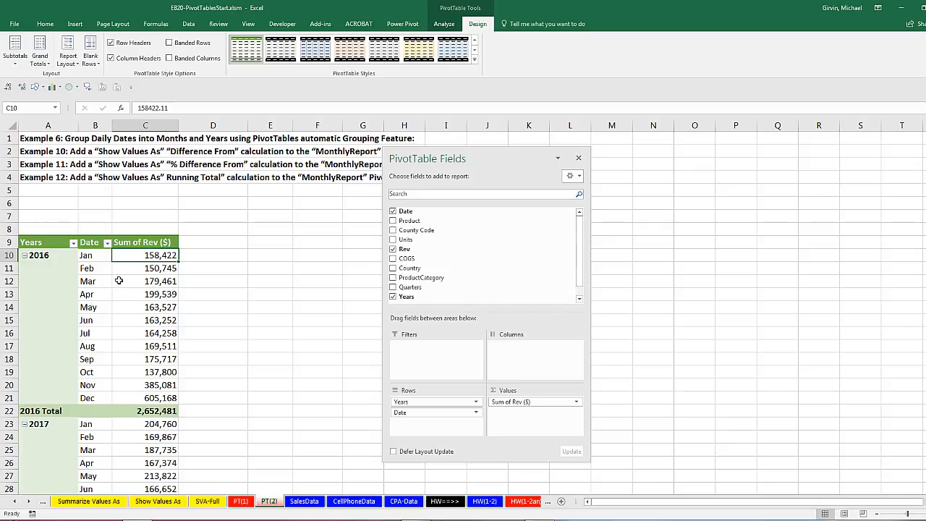
left_click_drag(400, 165, 261, 178)
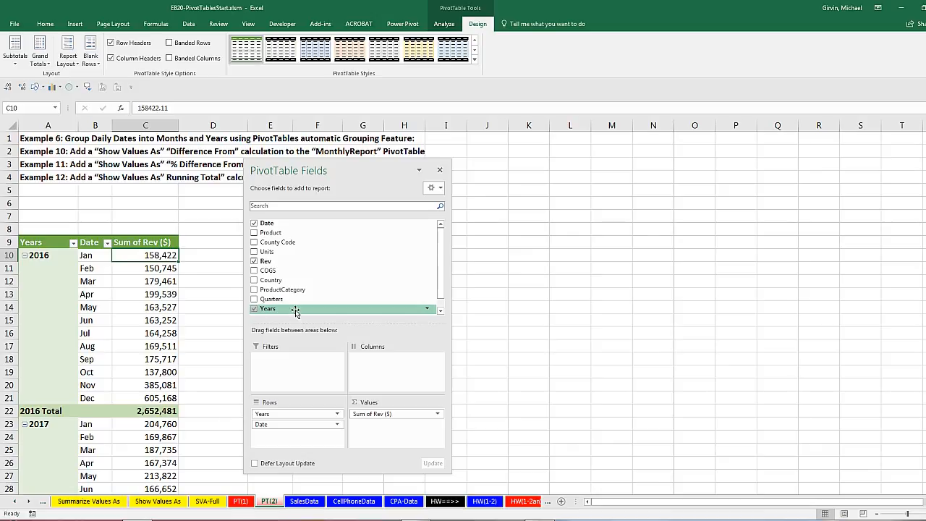
Step: Insert a Years slicer for the Country and Product Category PivotTable on the PT(1) sheet
left_click(243, 504)
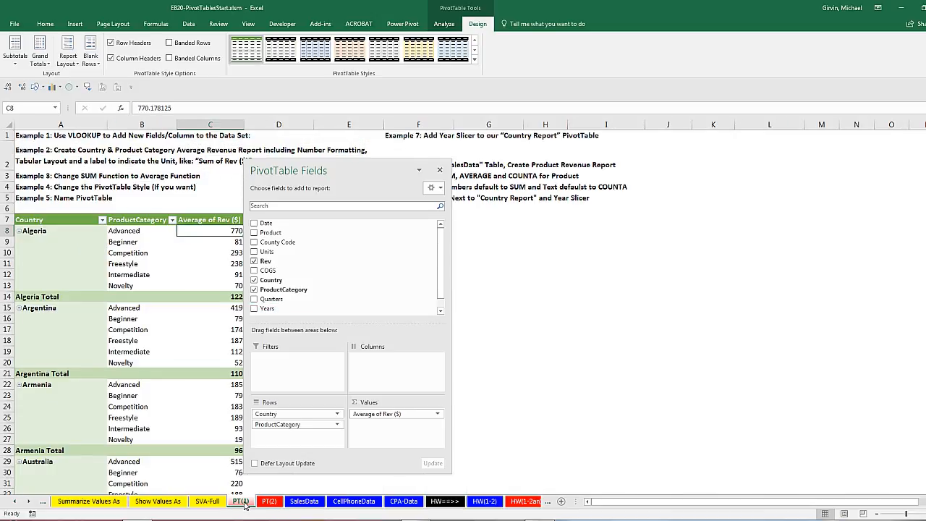
left_click_drag(302, 166, 593, 155)
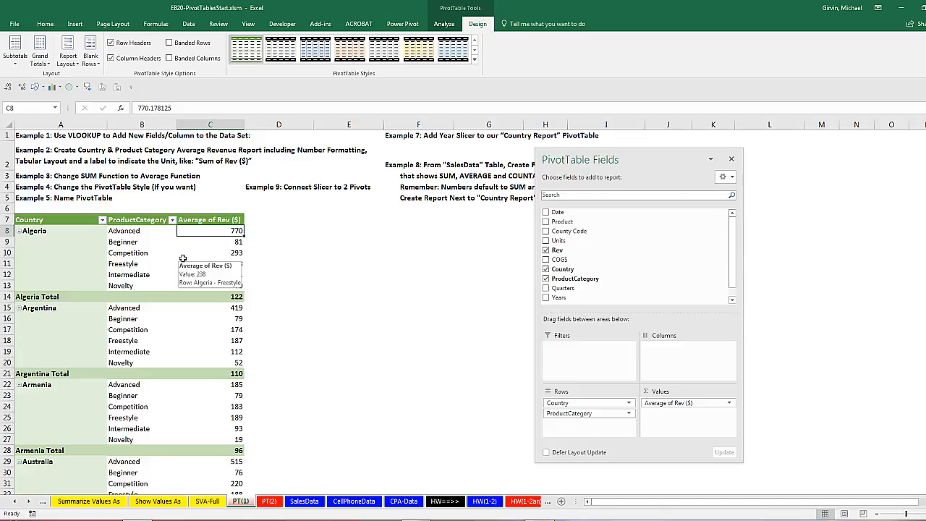
left_click(444, 25)
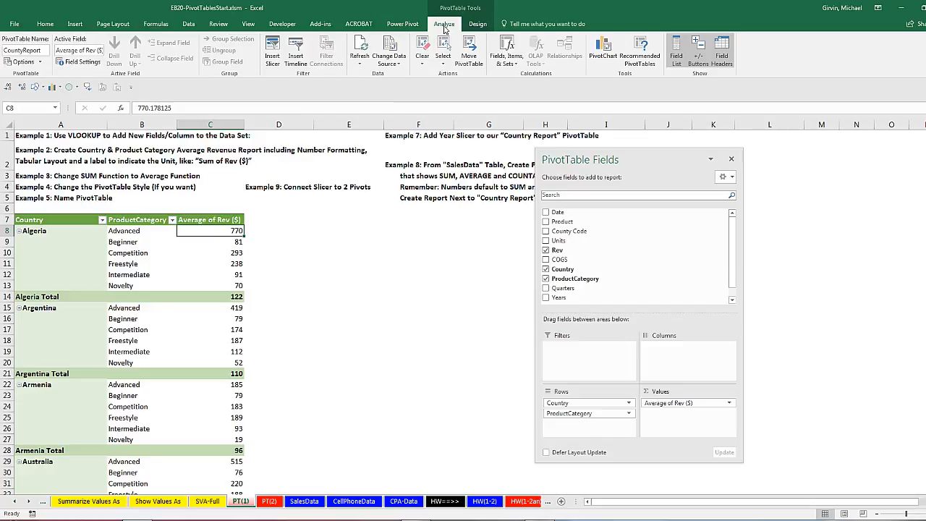
left_click(272, 58)
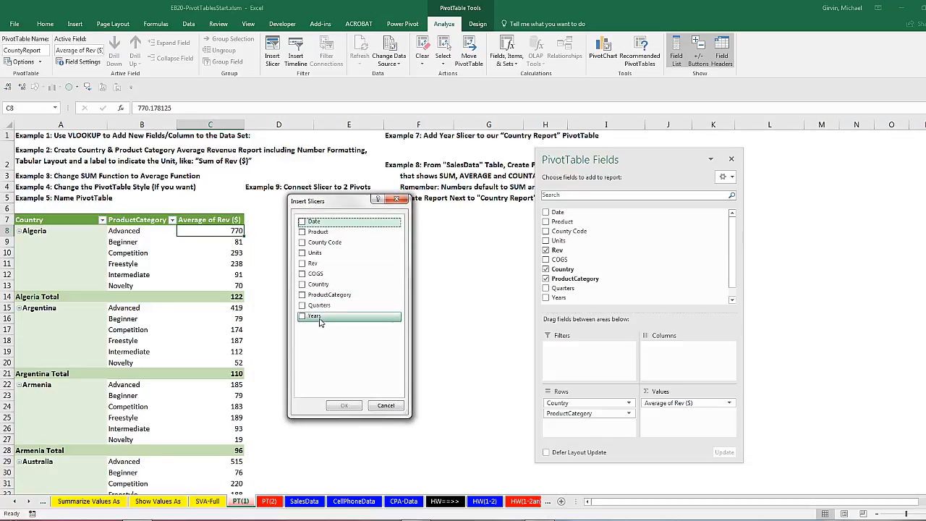
left_click(303, 318)
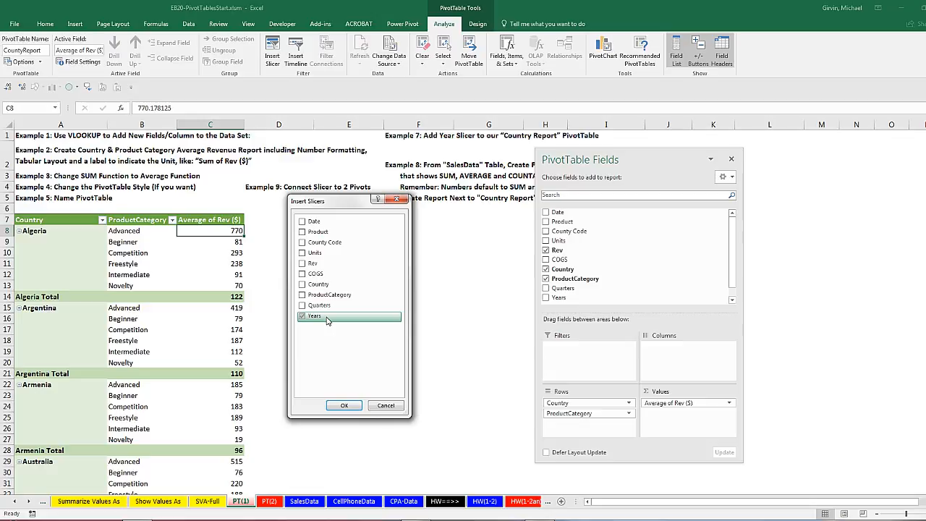
left_click(345, 405)
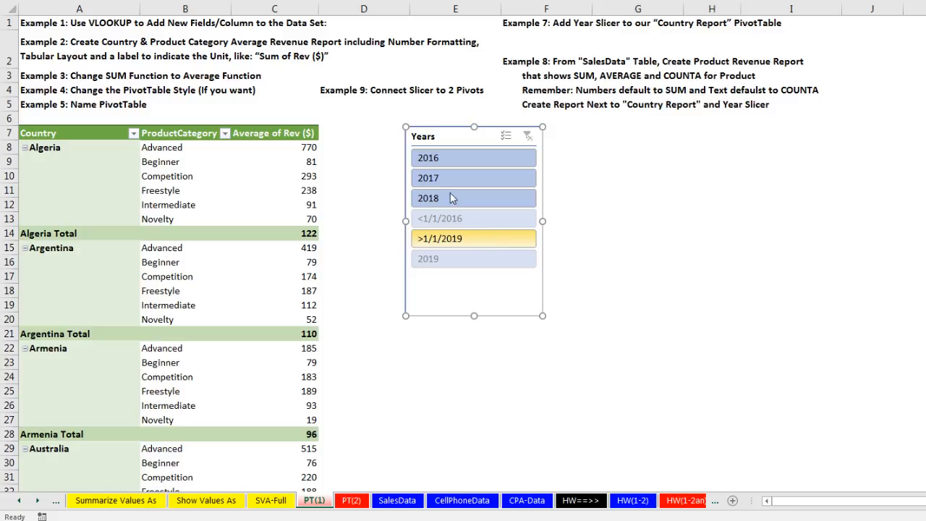
Step: Filter the Country and Product Category PivotTable to 2016 with the Years slicer
left_click(301, 149)
left_click(299, 163)
left_click(298, 181)
left_click(299, 191)
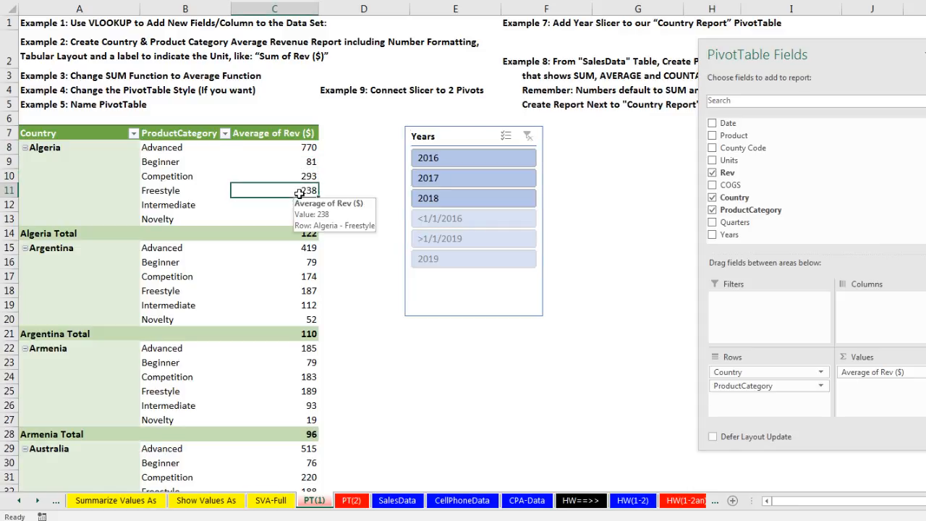
left_click(462, 160)
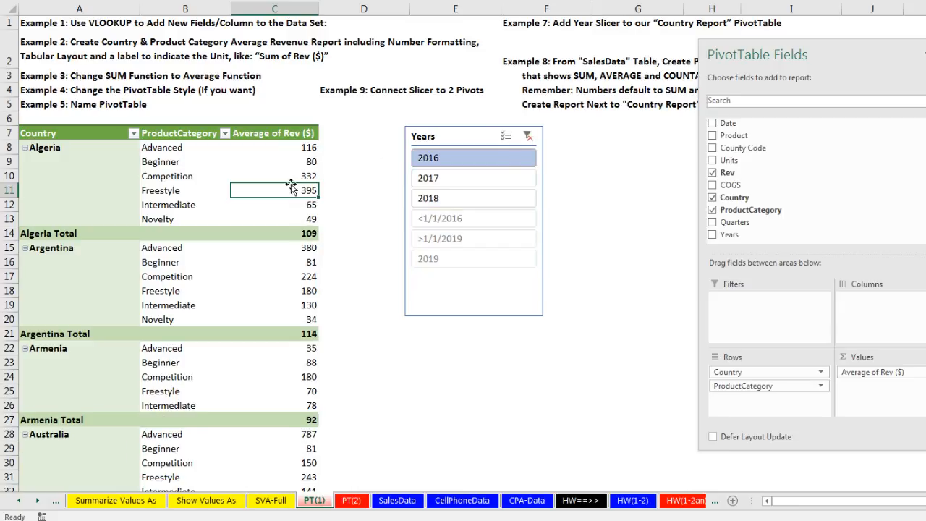
left_click(292, 206)
left_click(294, 234)
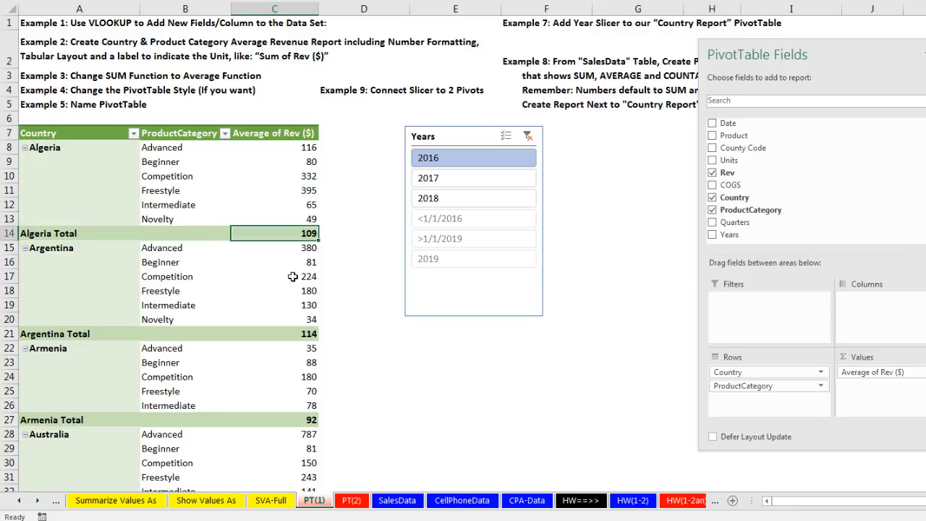
left_click(292, 276)
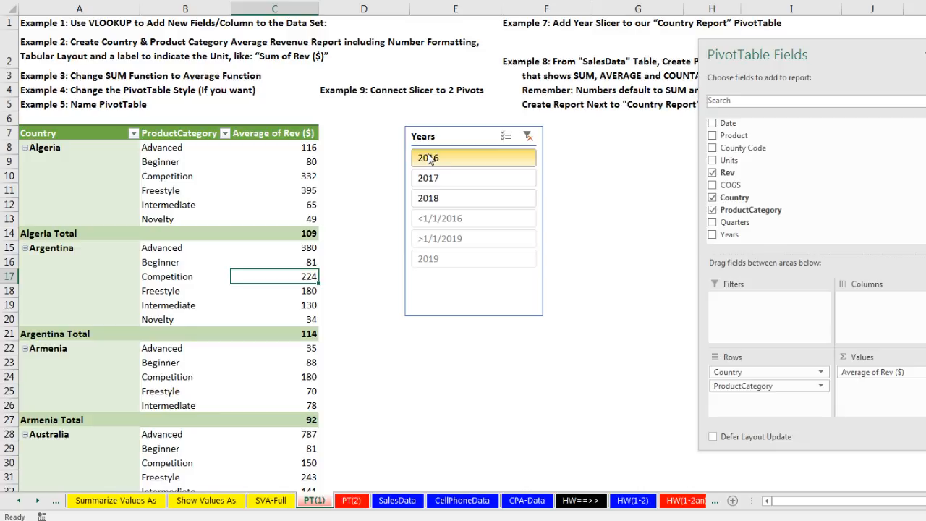
Step: Move the Years slicer closer to the PivotTable and place the PivotTable Fields list just beyond the slicer
left_click_drag(444, 142, 420, 142)
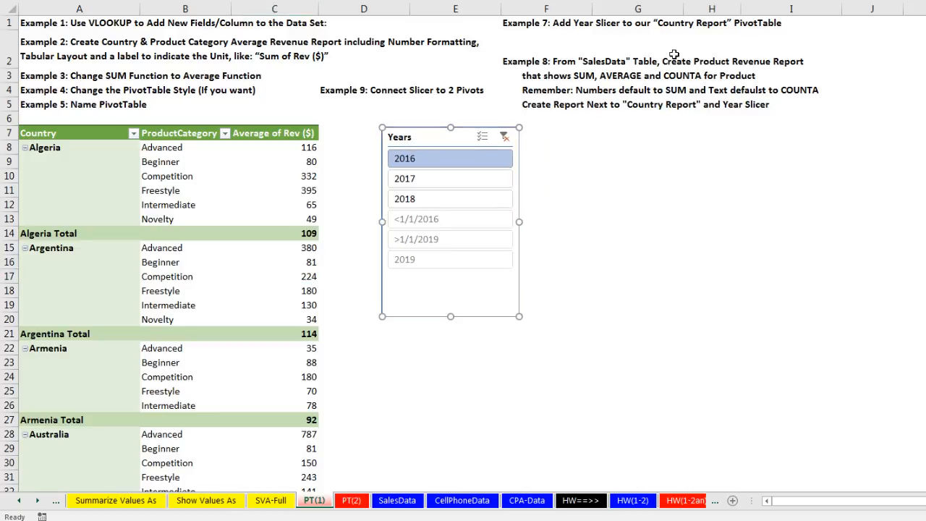
left_click(302, 150)
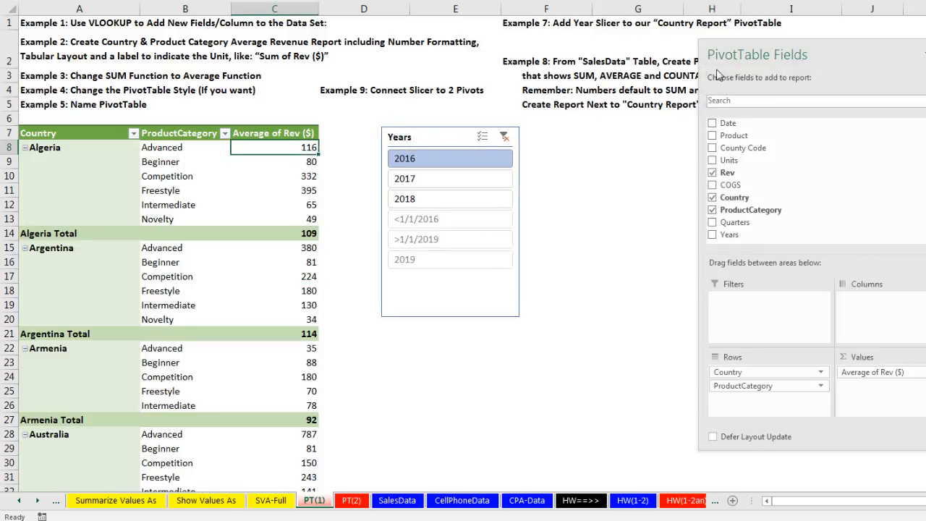
left_click_drag(747, 48, 599, 47)
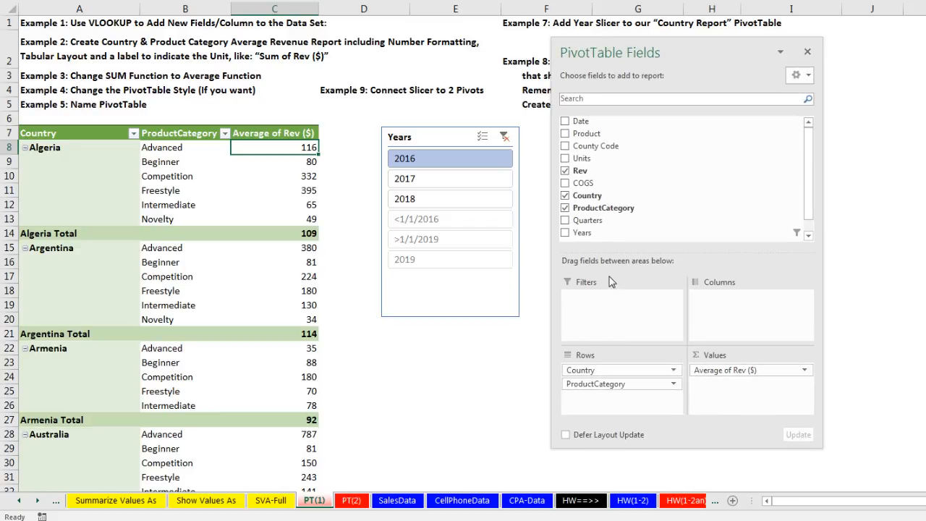
left_click(442, 139)
key("Escape")
left_click(274, 181)
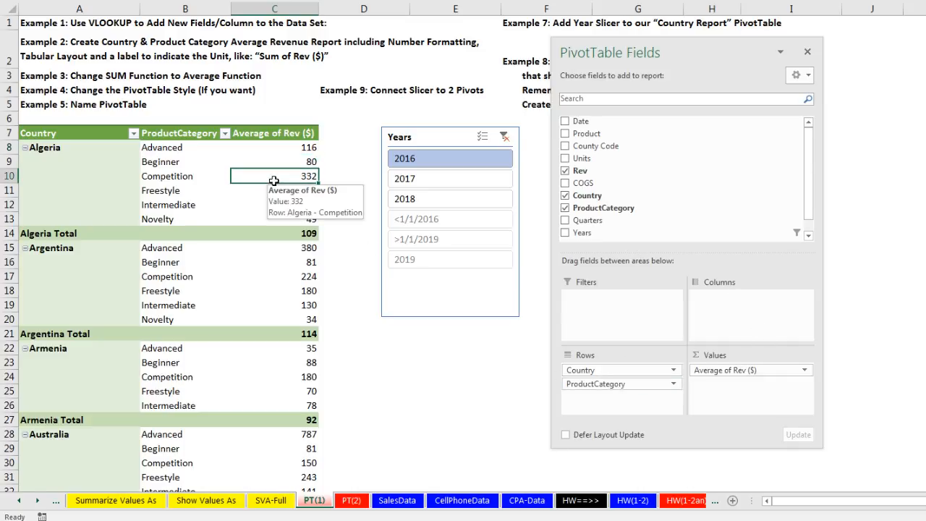
left_click(280, 188)
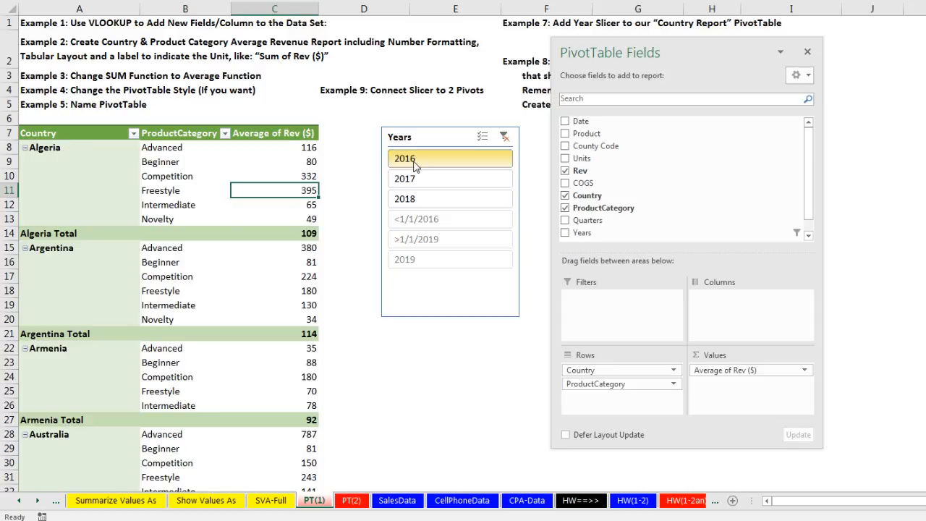
left_click(289, 206)
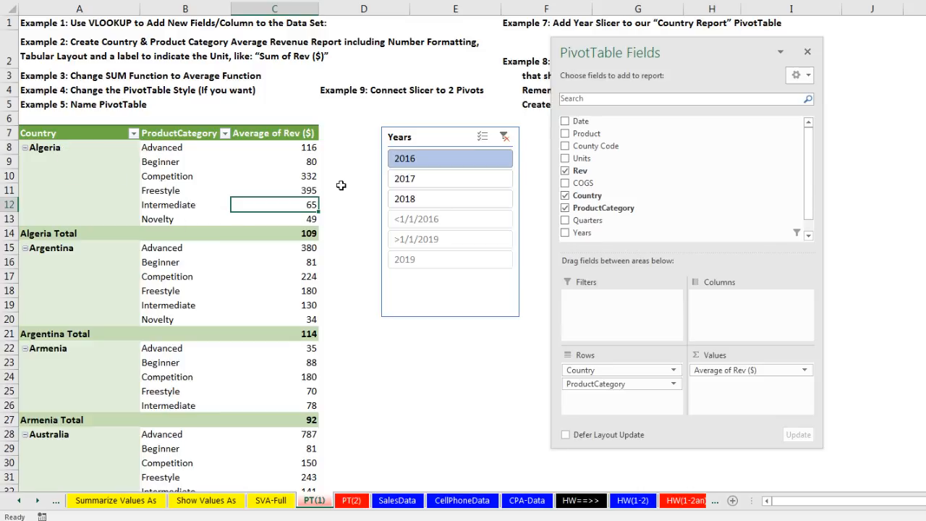
left_click(297, 264)
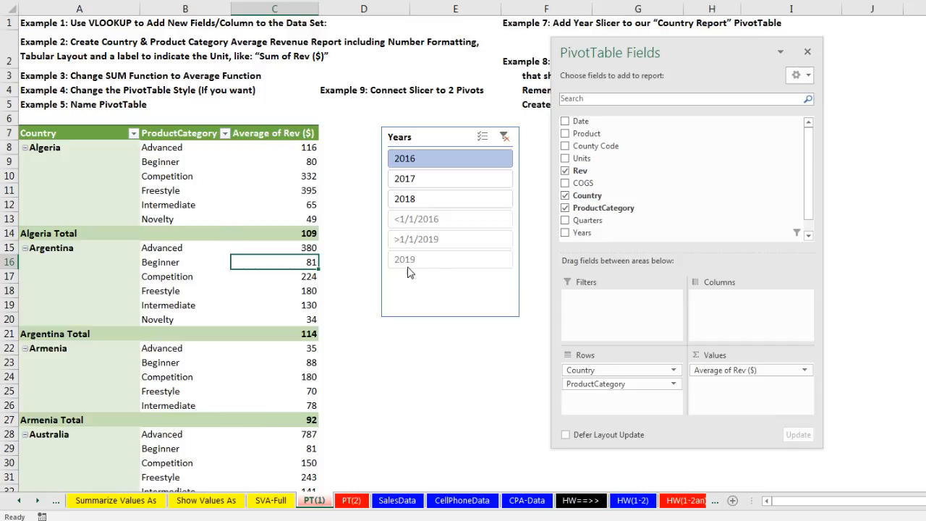
Step: Set the Years slicer to hide items with no data
left_click(440, 286)
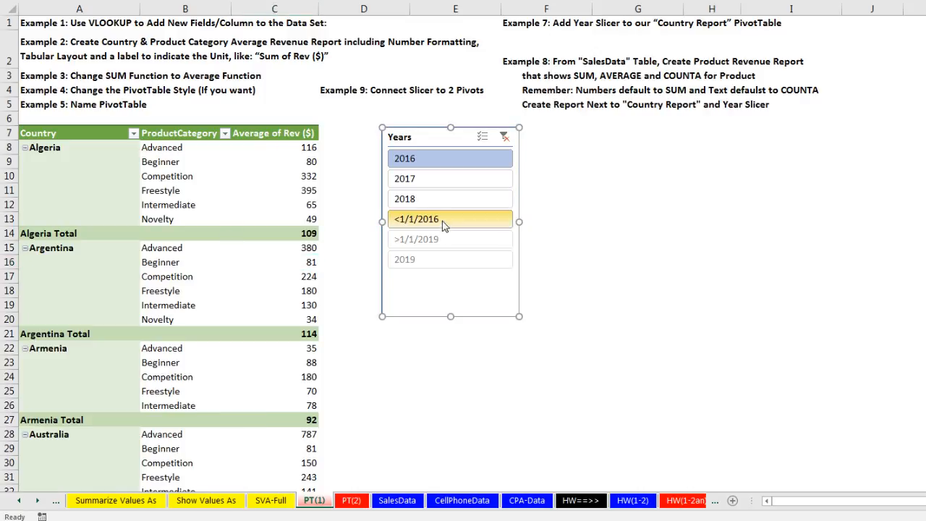
right_click(442, 284)
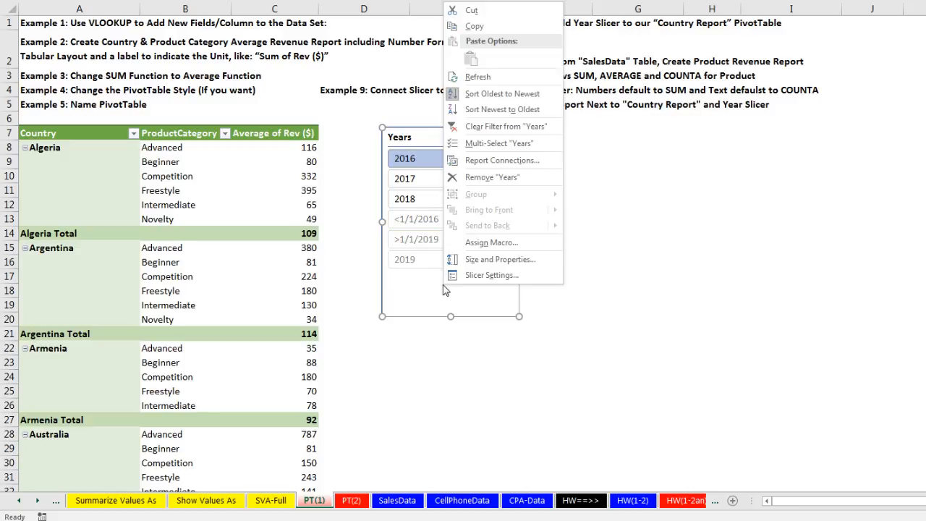
left_click(521, 278)
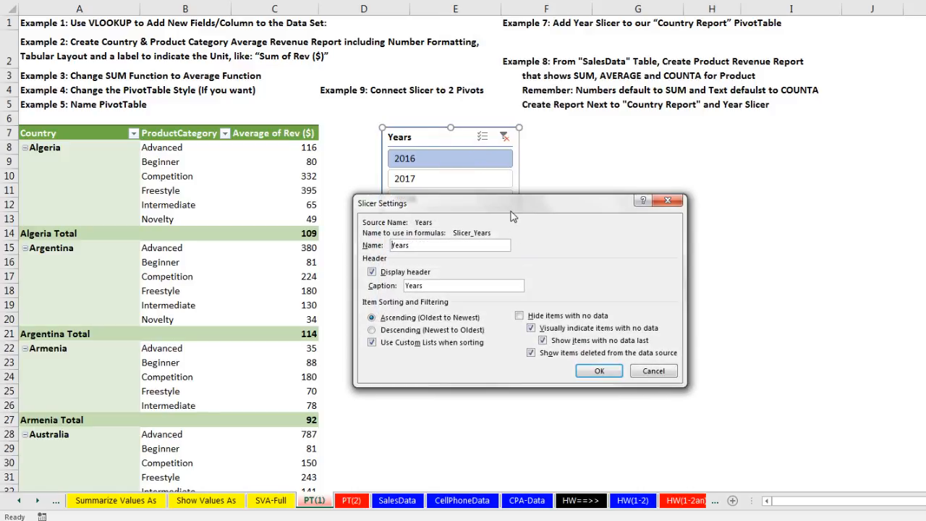
left_click_drag(511, 207, 498, 196)
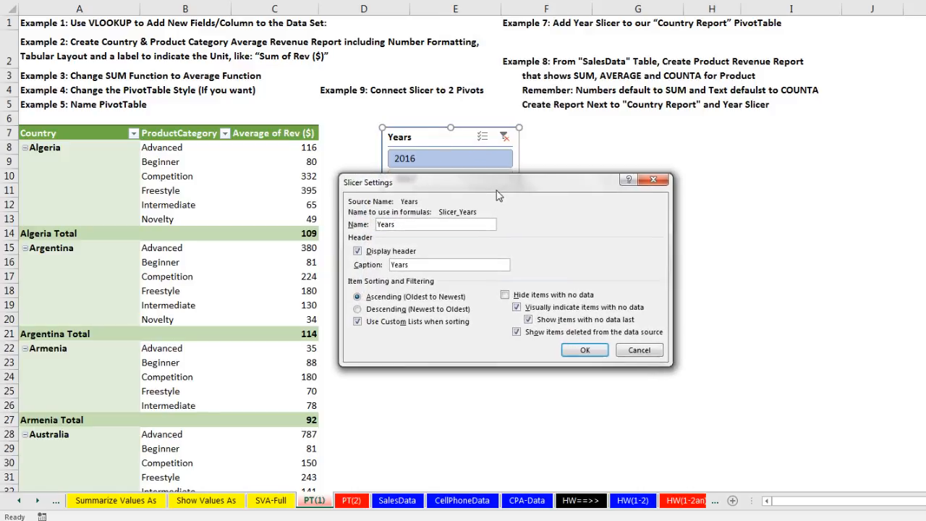
left_click(505, 295)
left_click(583, 351)
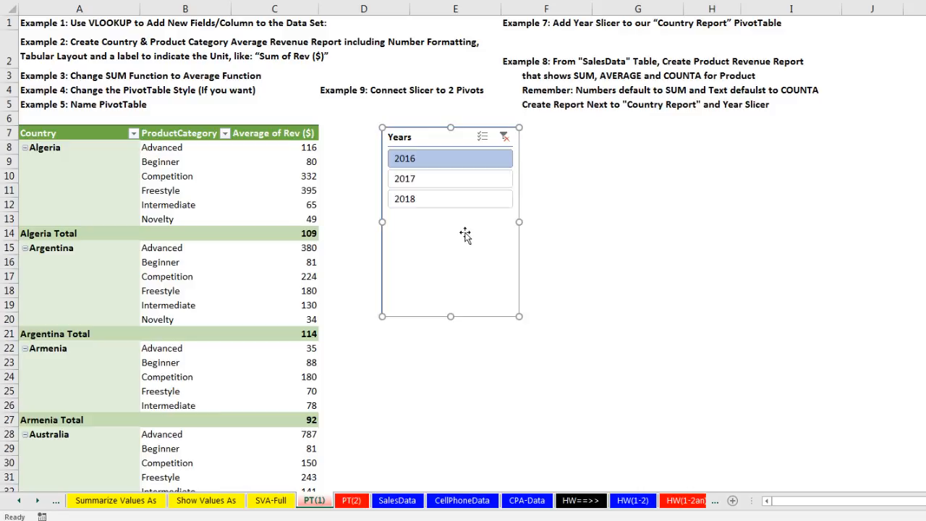
Step: Shrink the Years slicer to about 1.77" high by 1.62" wide beside the PivotTable and apply the light green slicer style
left_click_drag(516, 317, 492, 246)
left_click_drag(436, 142, 410, 140)
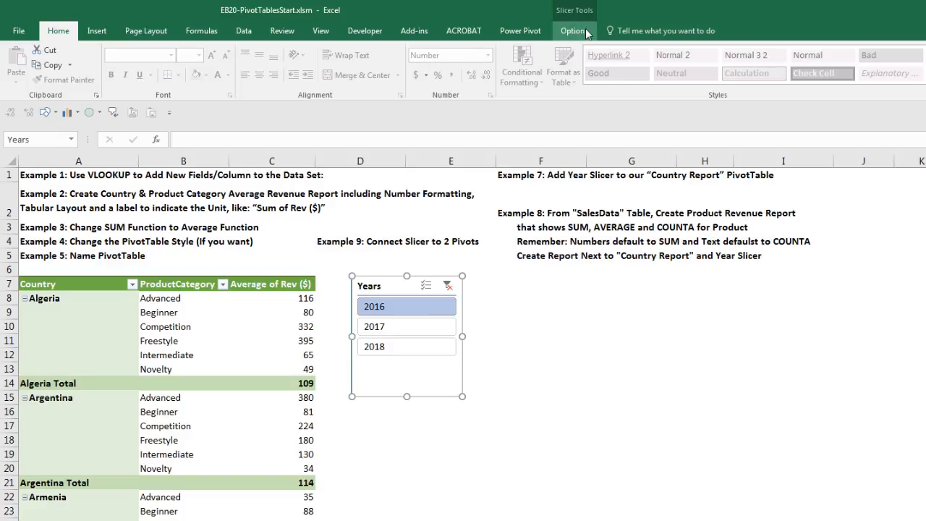
left_click(583, 32)
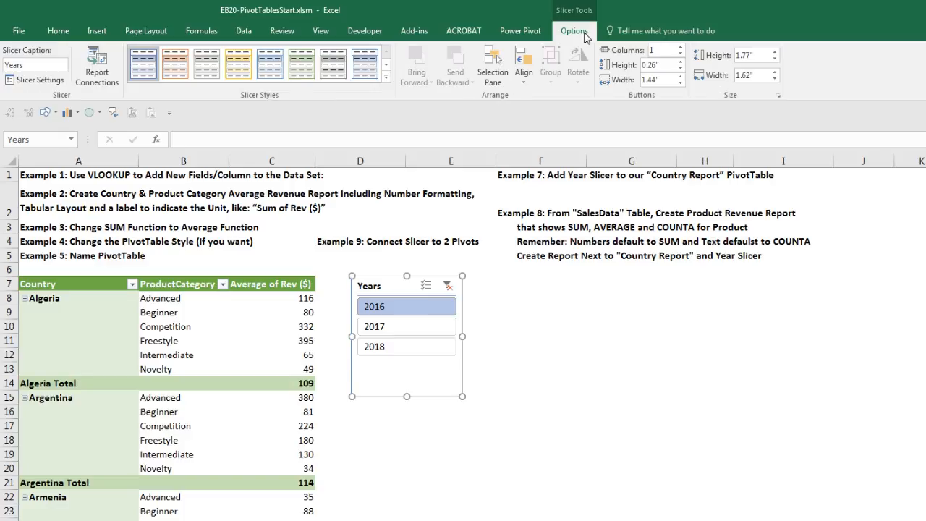
left_click(307, 67)
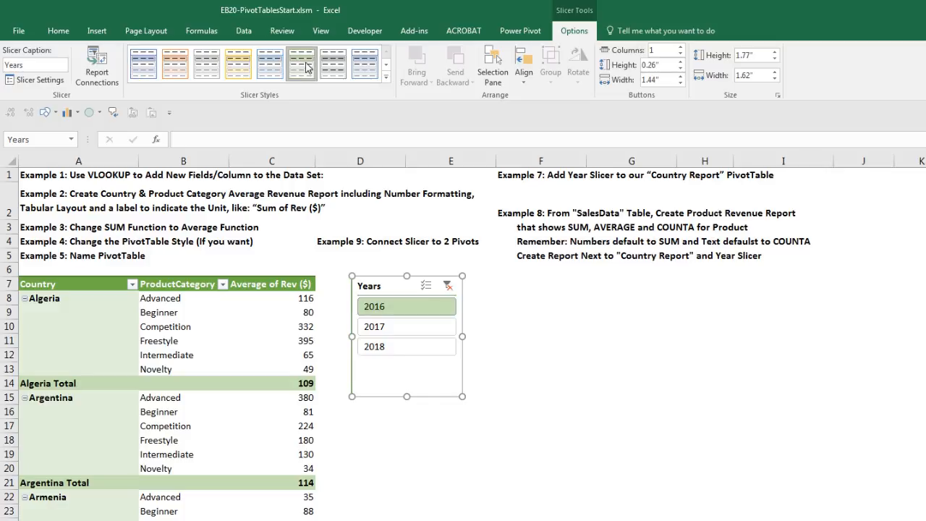
left_click(539, 281)
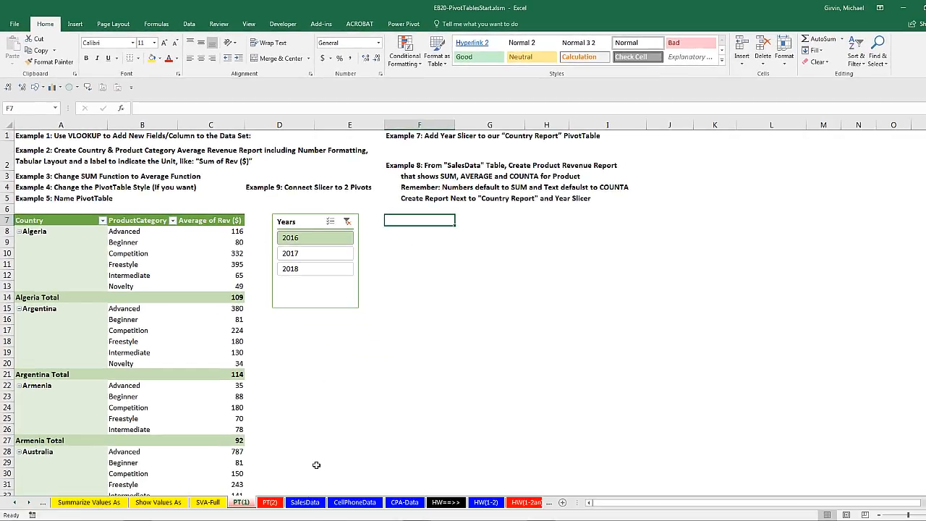
Step: Create a PivotTable from the SalesData table on the existing sheet PT(1) at cell F7
left_click(305, 502)
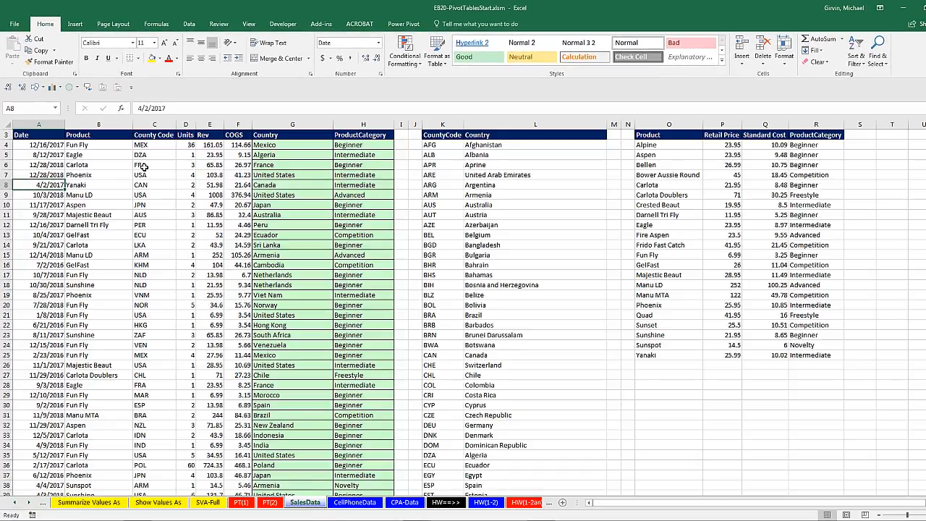
left_click(146, 165)
scroll(191, 209, "up", 1)
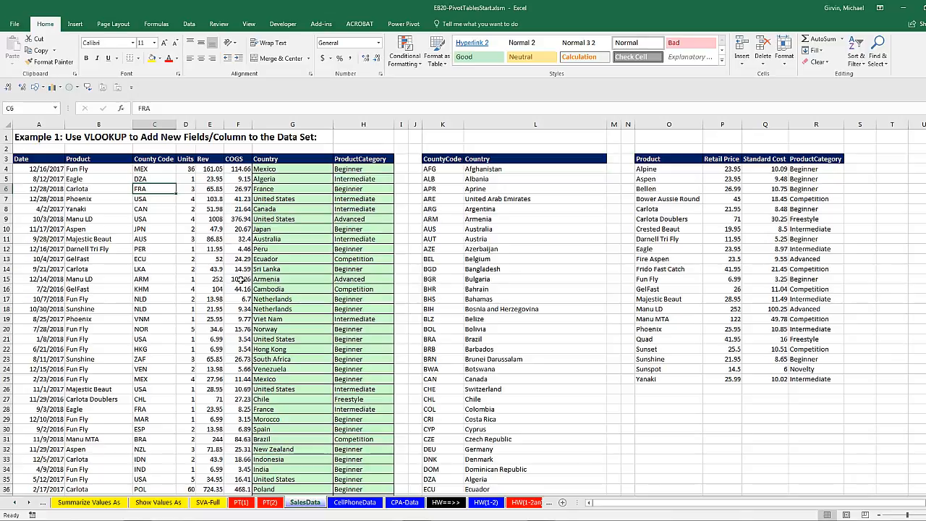
key("alt")
key("n")
key("v")
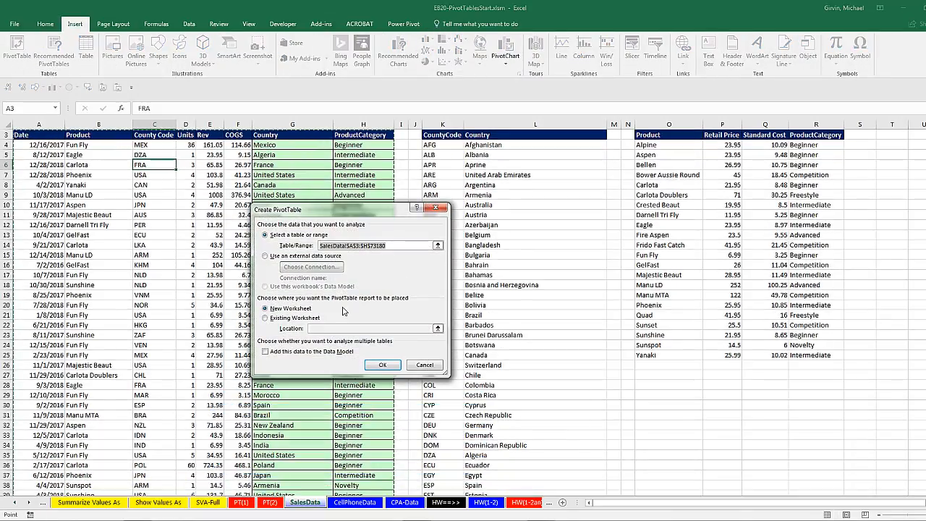
key("alt+e")
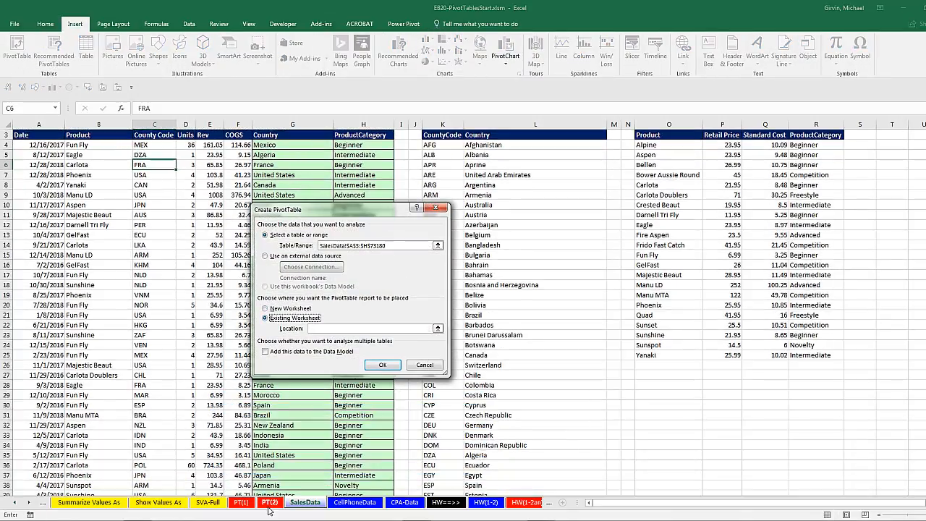
left_click(239, 502)
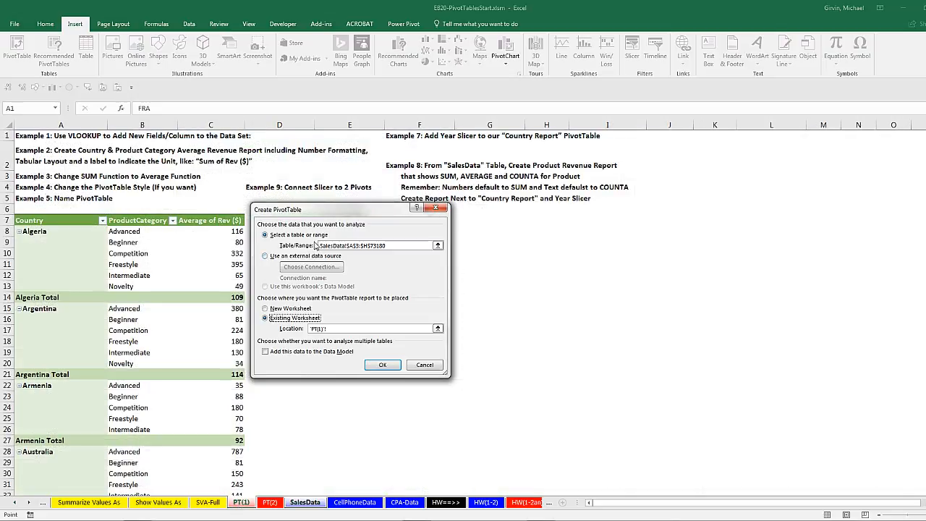
left_click_drag(312, 215, 577, 201)
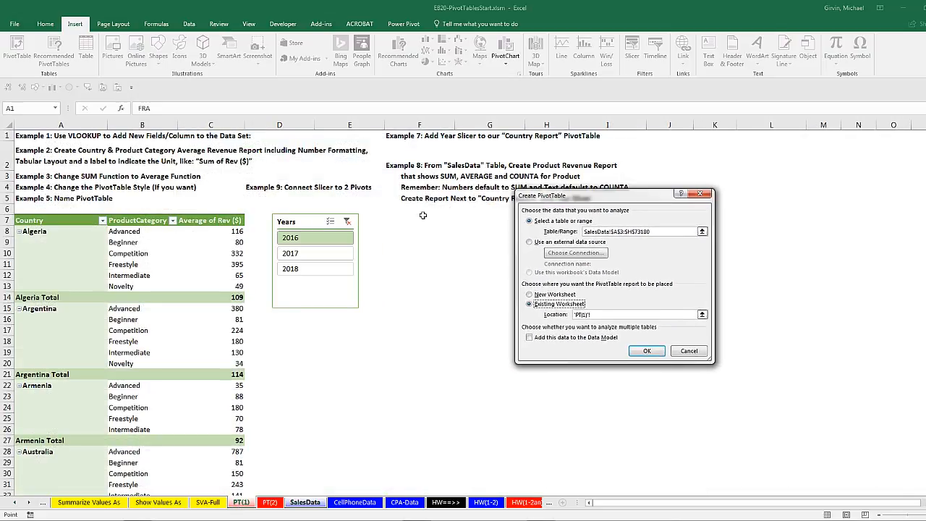
left_click(424, 220)
left_click(650, 353)
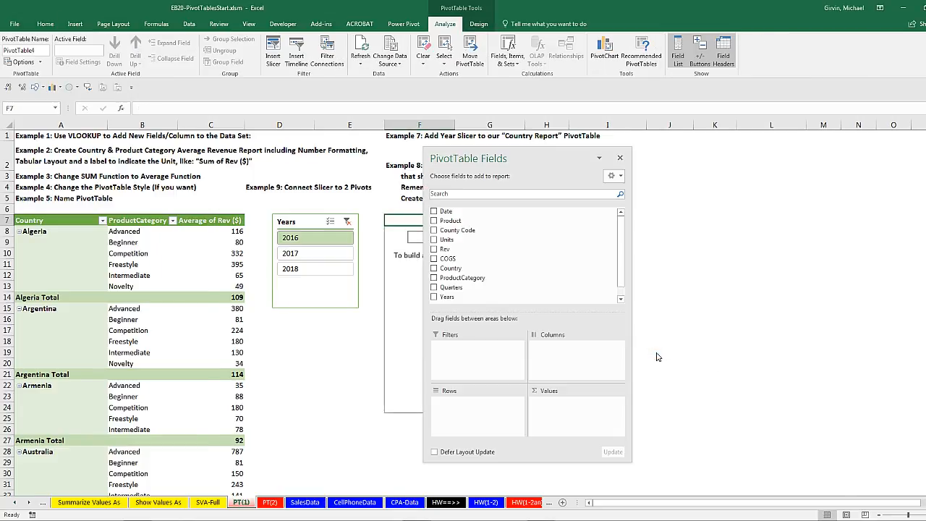
Step: Move the PivotTable Fields list clear of the new PivotTable and add Product to its Rows area
left_click_drag(539, 158, 725, 155)
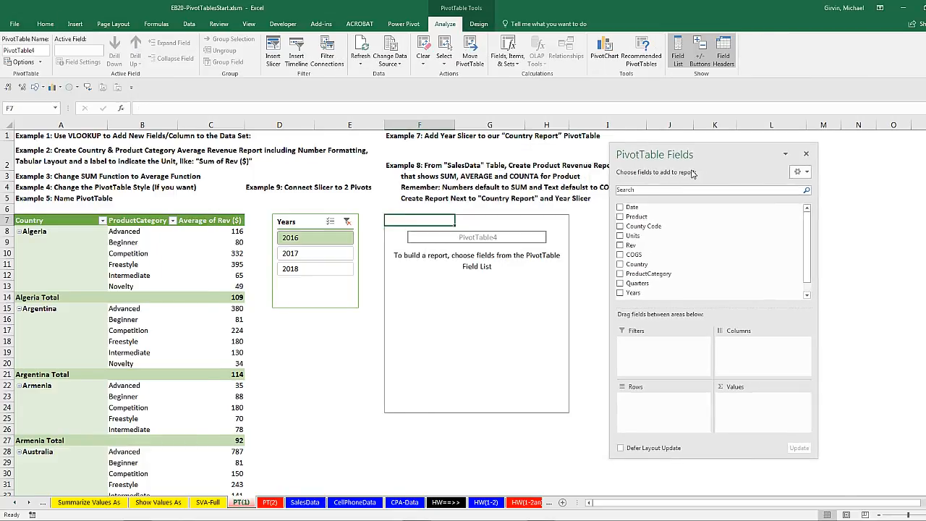
left_click_drag(631, 217, 647, 413)
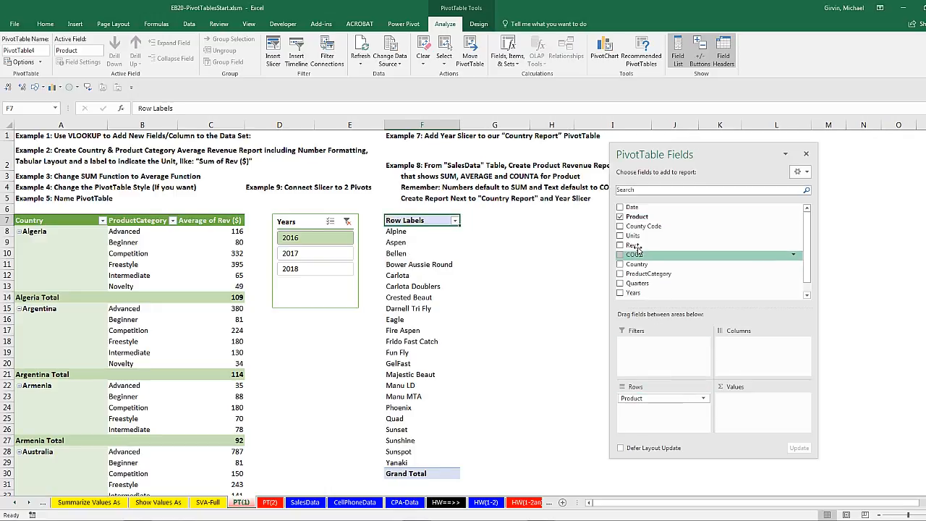
Step: Add Rev to the Values area of the Product PivotTable and show the report in Tabular Form
left_click_drag(628, 248, 737, 417)
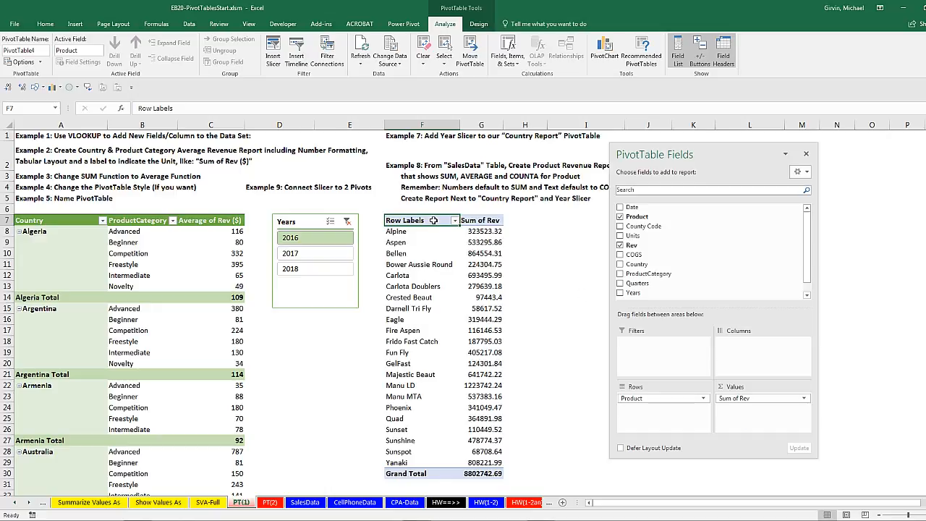
left_click(477, 24)
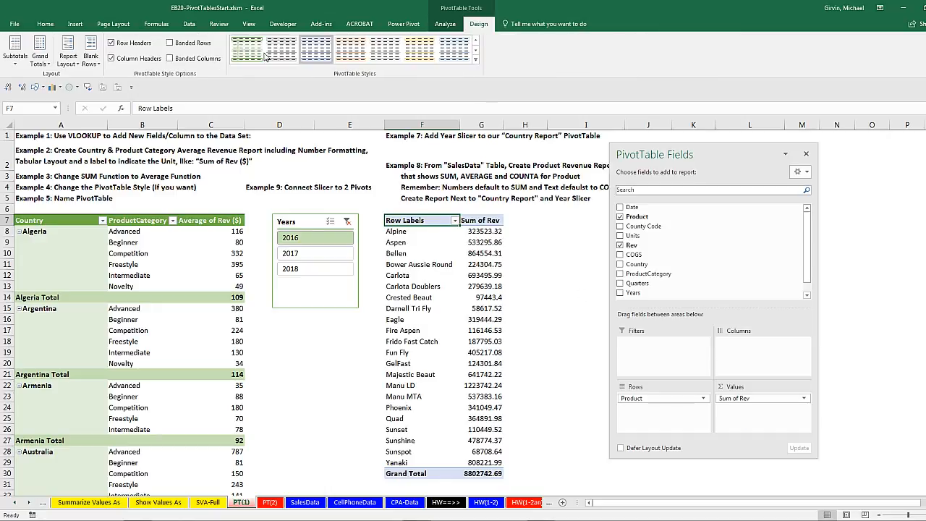
left_click(70, 64)
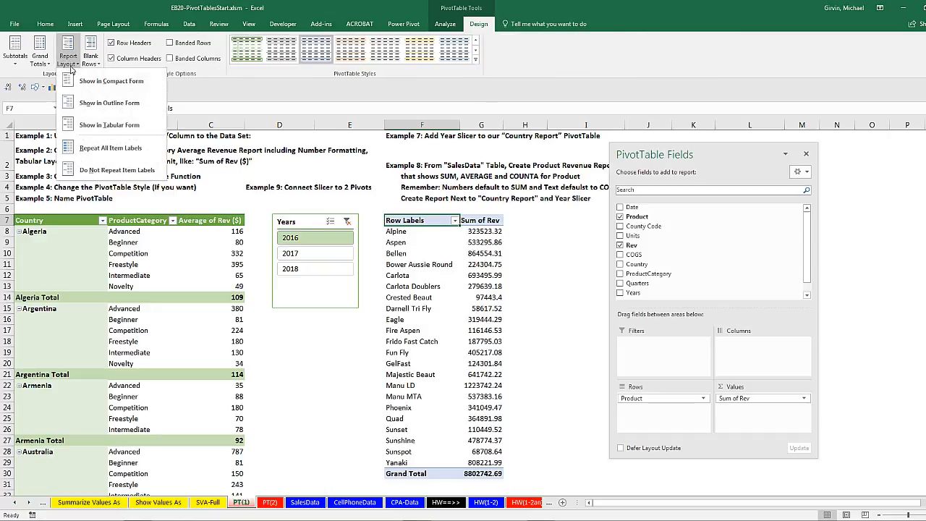
left_click(90, 133)
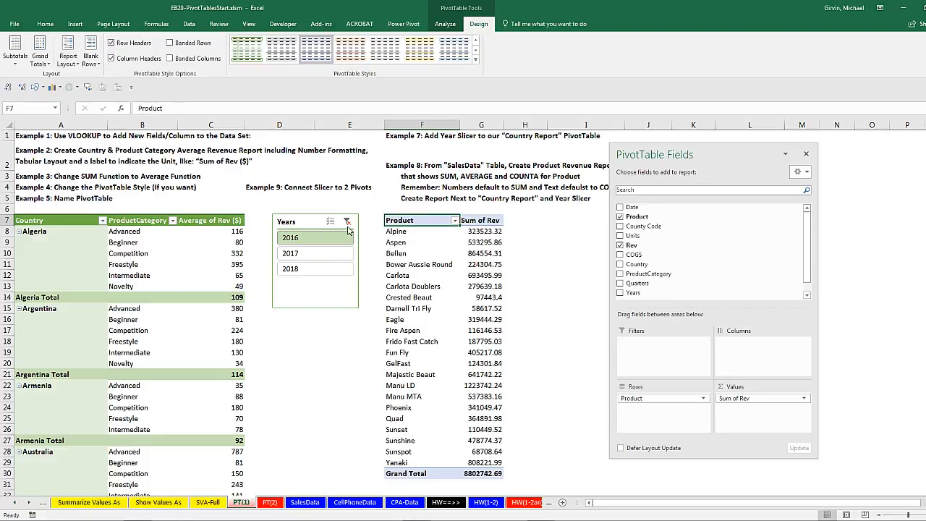
Step: Format the Sum of Rev values as Currency with 0 decimal places and no symbol
right_click(485, 233)
left_click(514, 263)
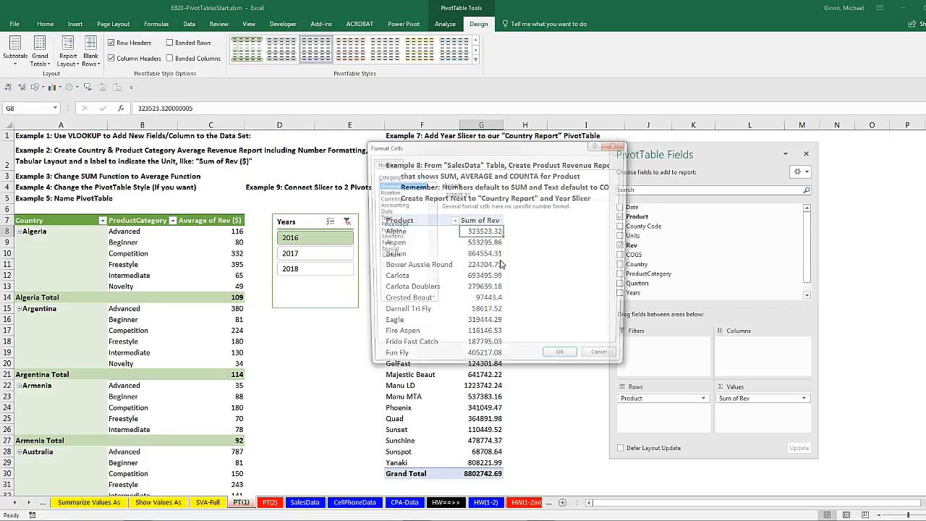
left_click(390, 198)
left_click(507, 210)
left_click(507, 209)
left_click(491, 221)
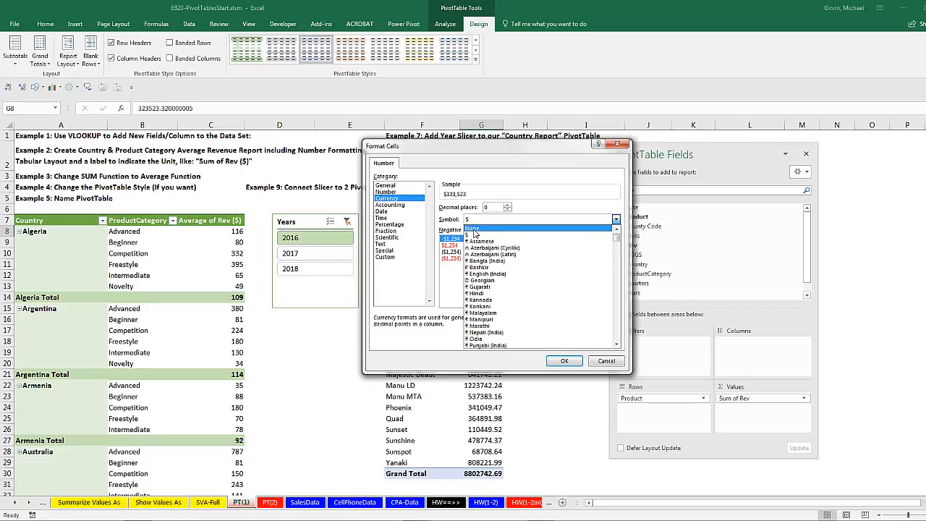
left_click(477, 233)
left_click(563, 362)
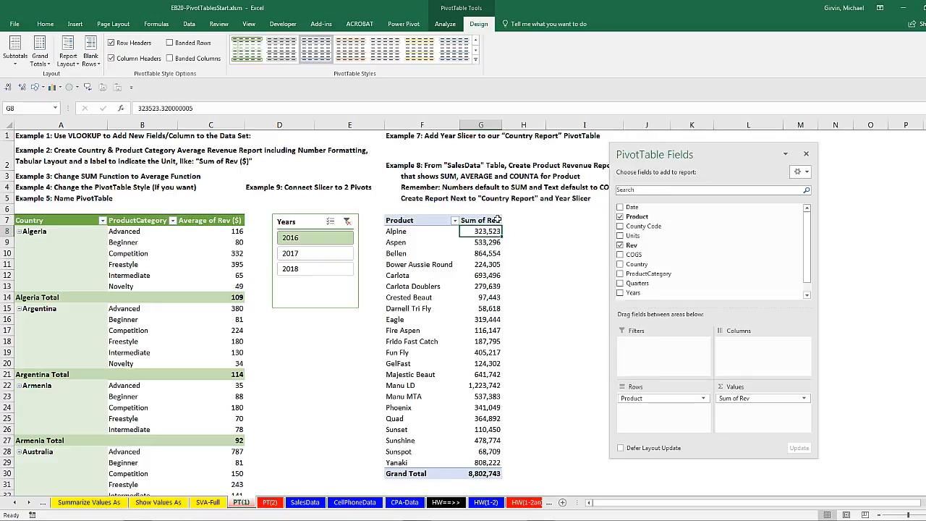
Step: Rename the Sum of Rev header in G7 to "Sum of Rev ($)"
key("Up")
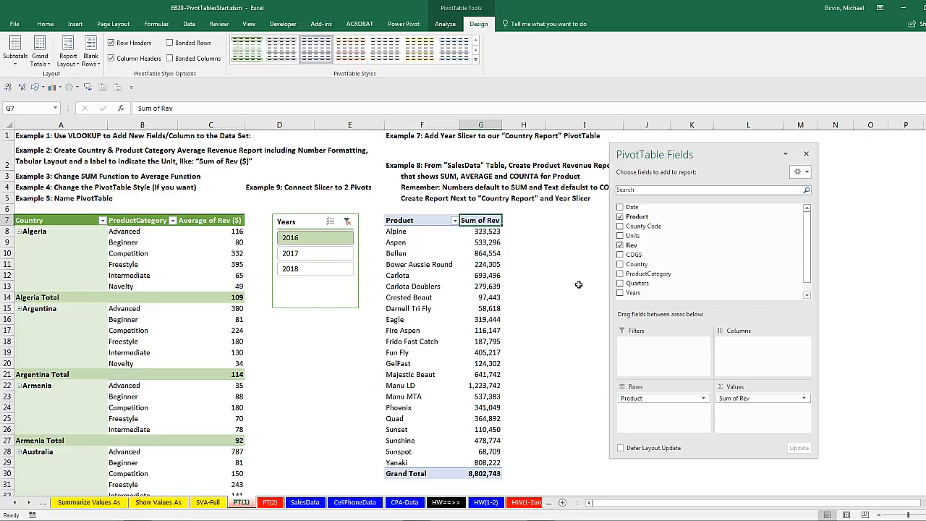
key("F2")
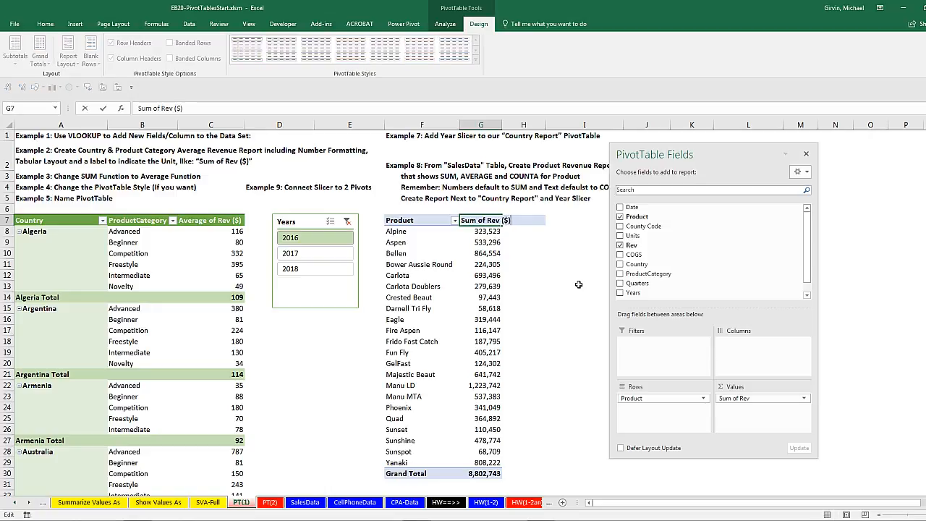
key("Return")
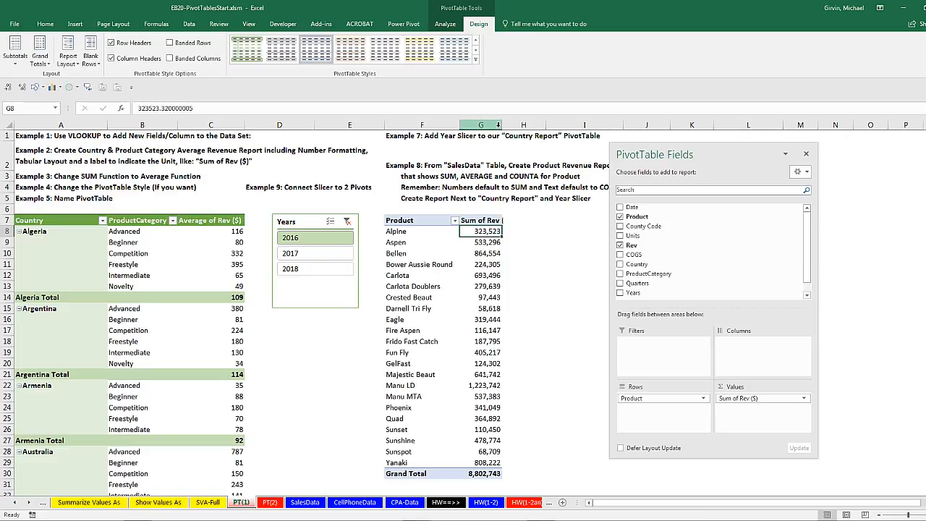
Step: Widen column G to fit its header and apply the green Medium PivotTable style matching the Country report
left_click_drag(502, 127, 520, 127)
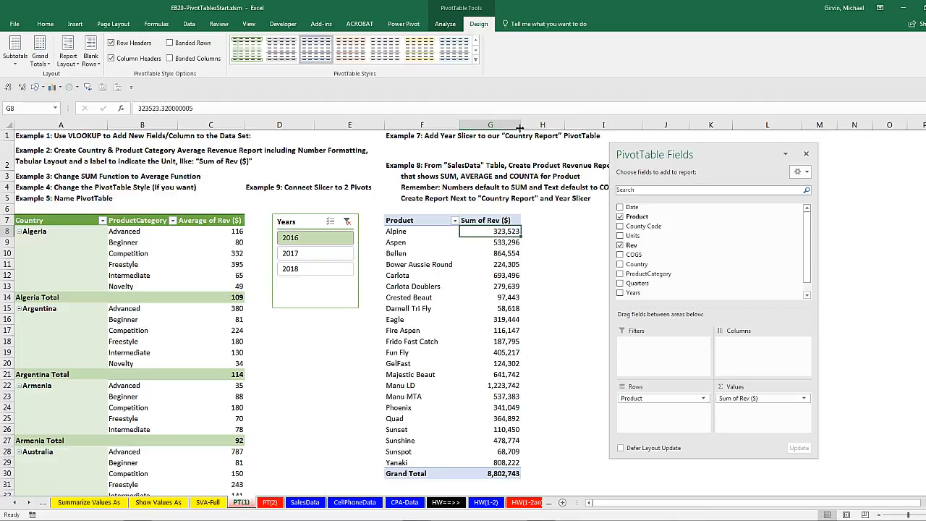
left_click(475, 60)
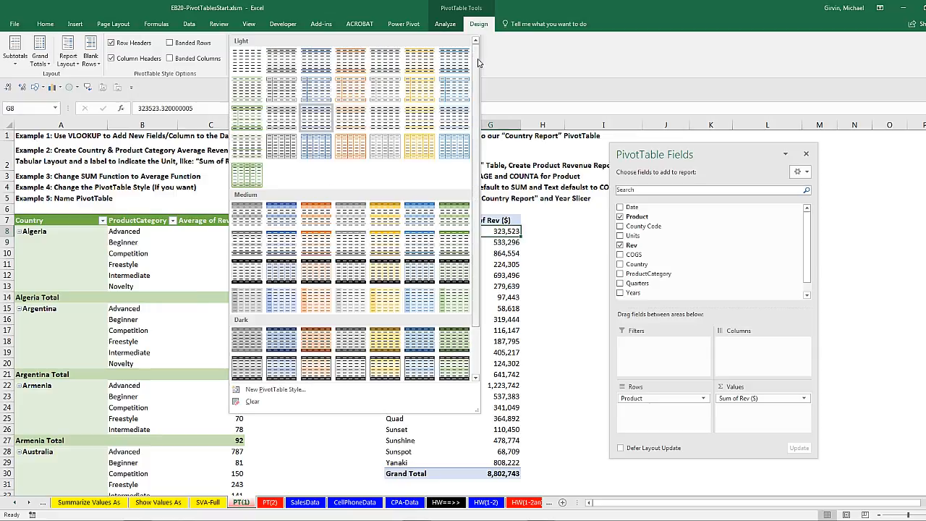
left_click(456, 248)
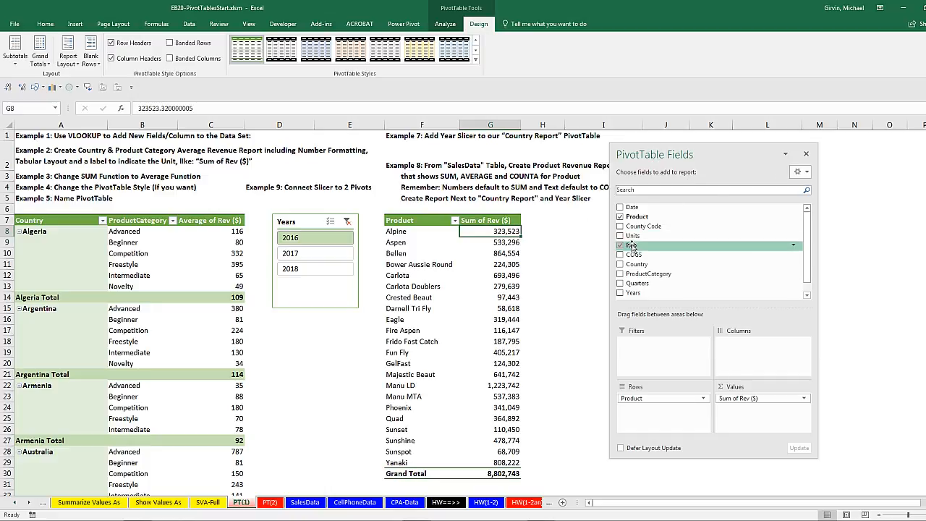
Step: Add Rev to the Values area a second time and summarize the new column by Average
left_click_drag(632, 246, 738, 421)
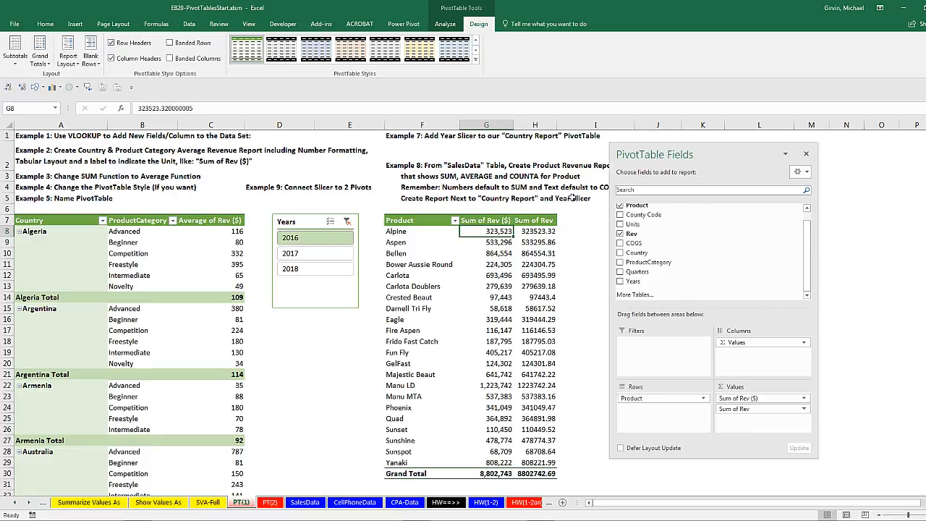
mouse_move(529, 231)
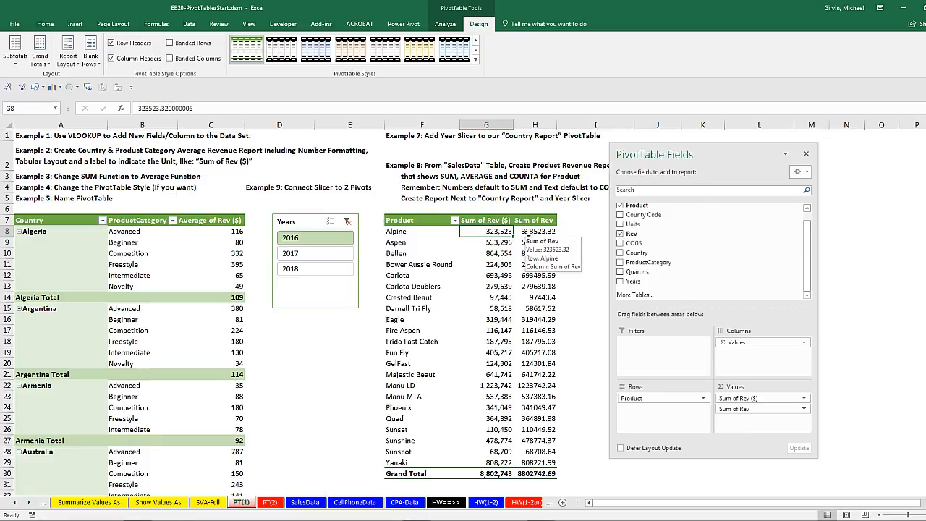
right_click(529, 231)
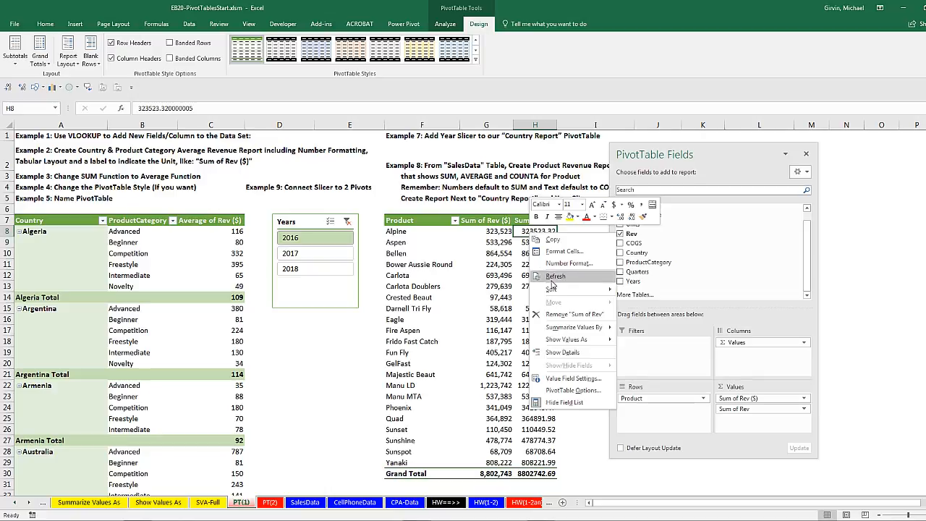
mouse_move(565, 332)
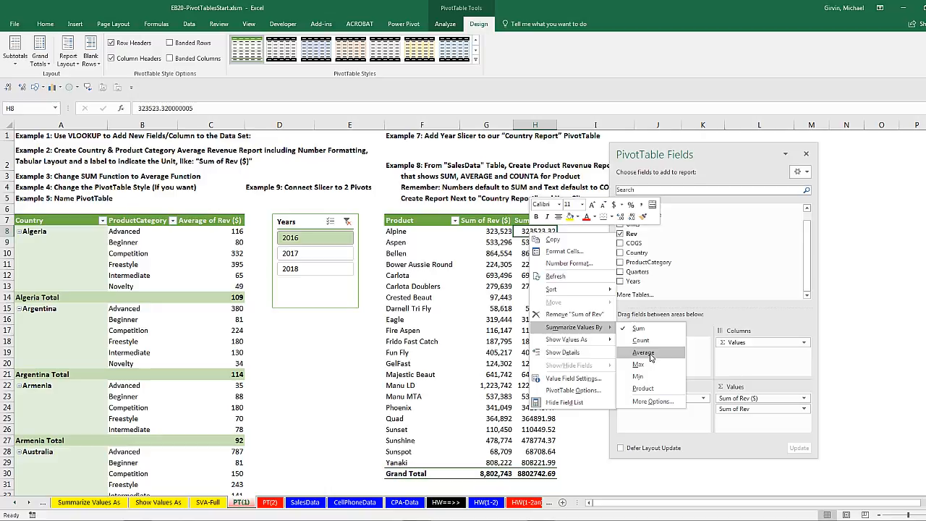
left_click(643, 353)
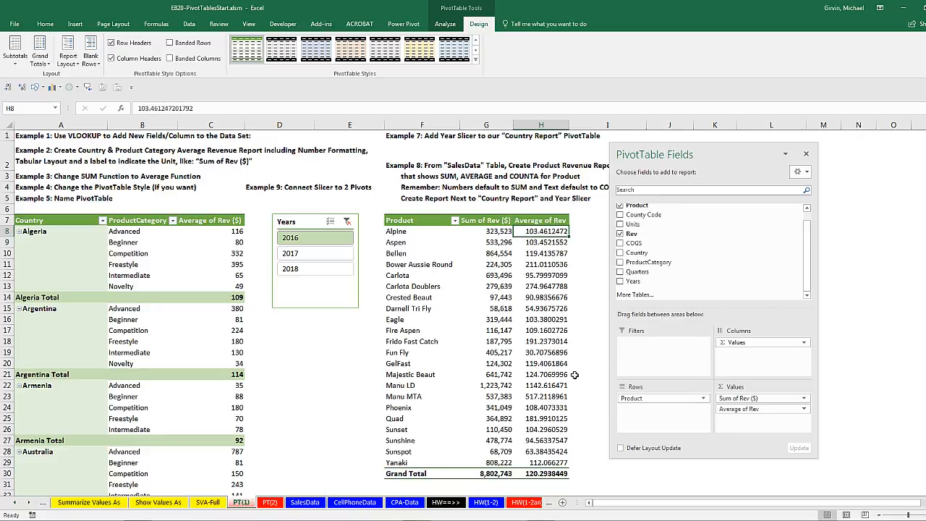
Step: Format the Average of Rev values as Currency with 0 decimal places and no symbol
mouse_move(522, 230)
right_click(533, 232)
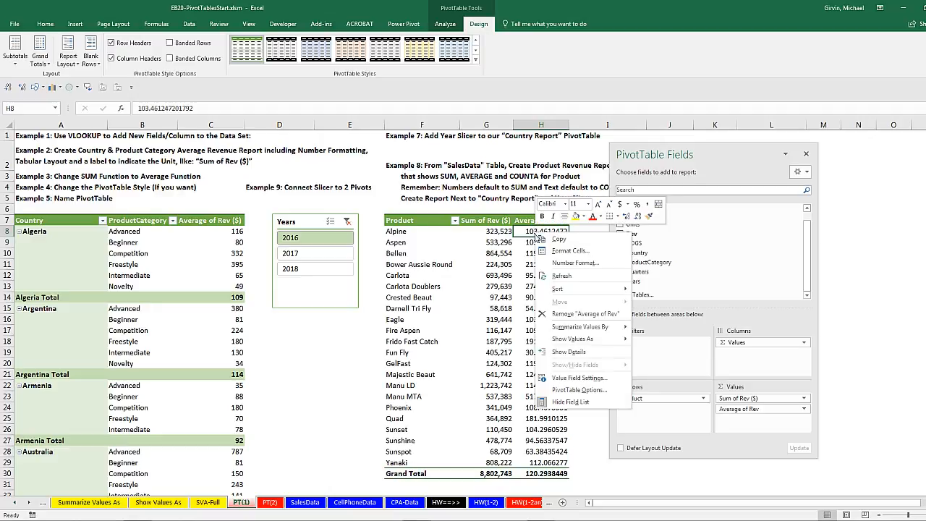
left_click(562, 263)
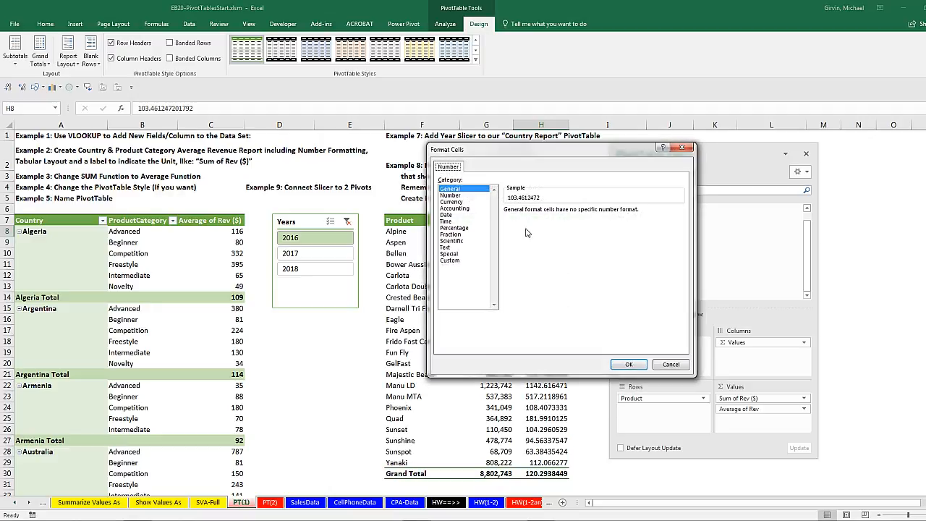
left_click(463, 201)
left_click(571, 213)
left_click(571, 213)
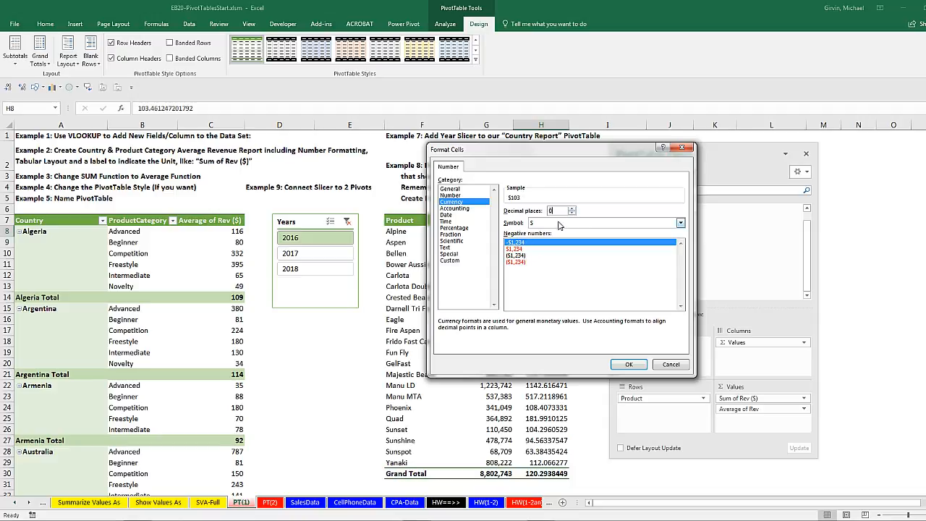
left_click(560, 223)
left_click(539, 231)
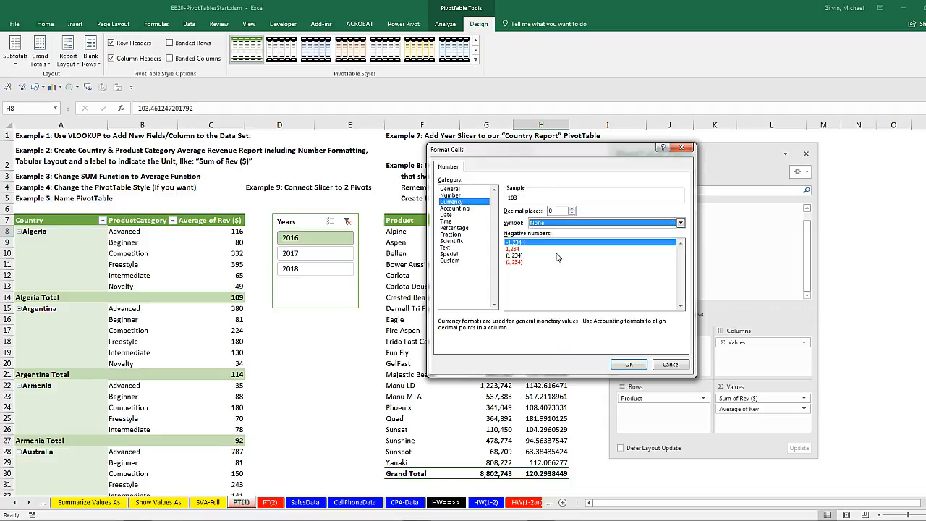
left_click(628, 364)
Step: Rename the Average of Rev header in H7 to "Average of Rev ($)" and widen column H to fit it
left_click(557, 221)
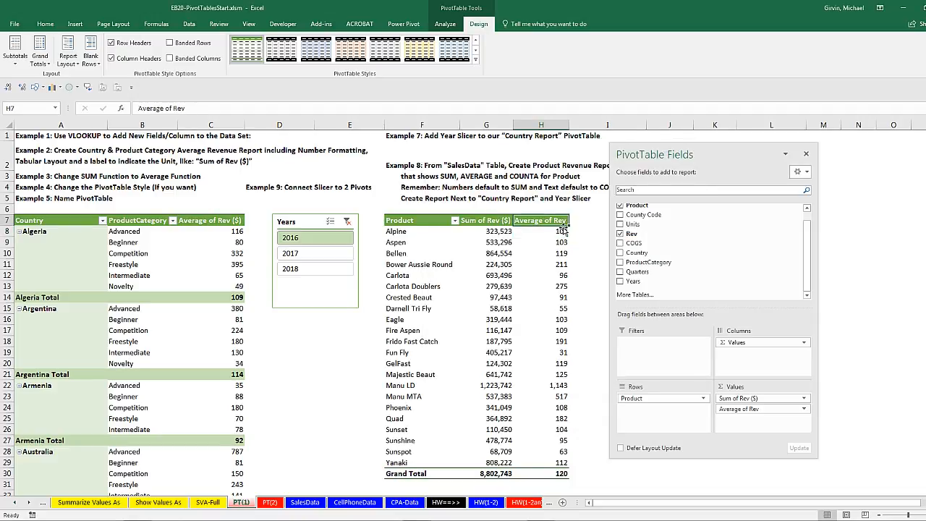
key("F2")
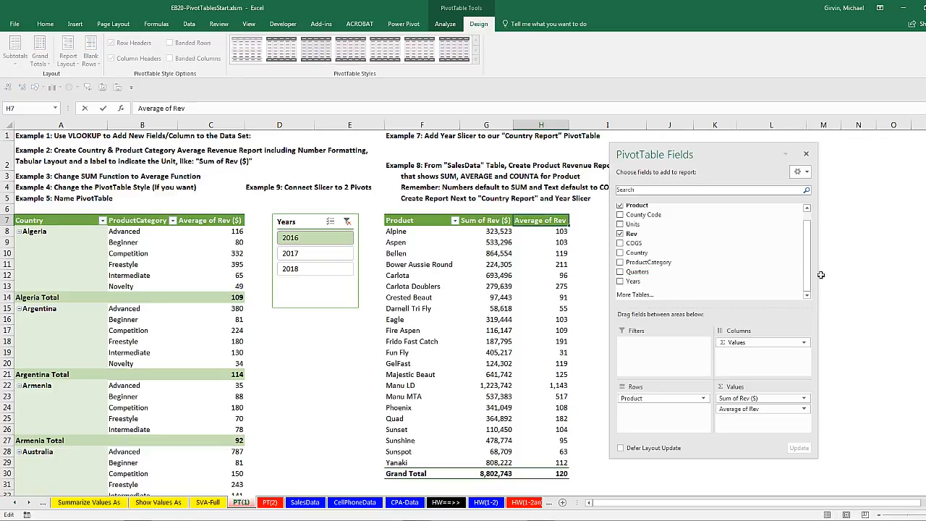
type("(")
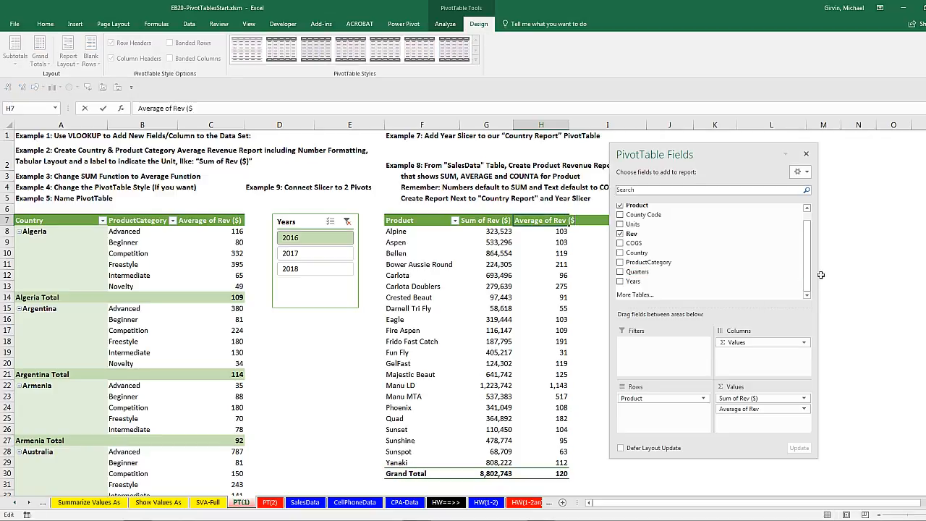
type("$)")
key("Return")
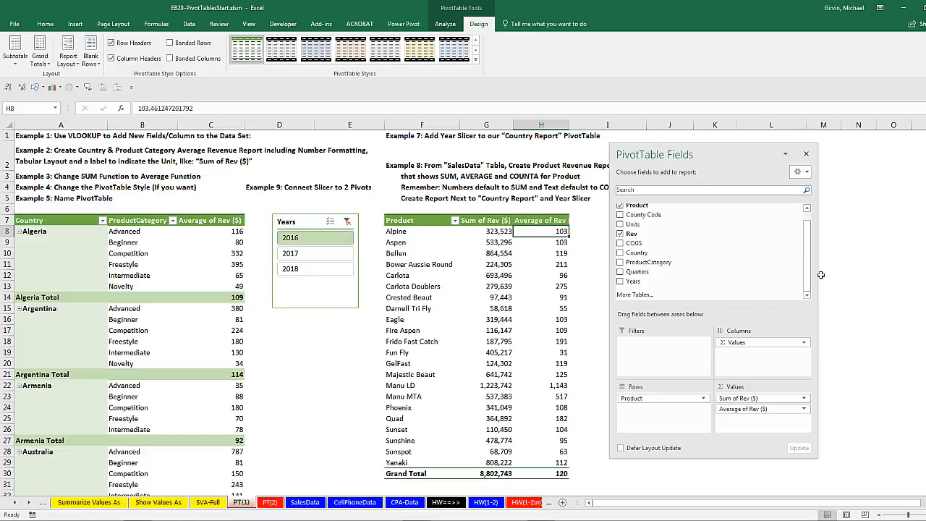
left_click_drag(568, 125, 583, 124)
Step: Move the PivotTable Fields list clear of the report and compare the fields used in the Country and Product PivotTables
left_click_drag(660, 154, 706, 154)
left_click(496, 232)
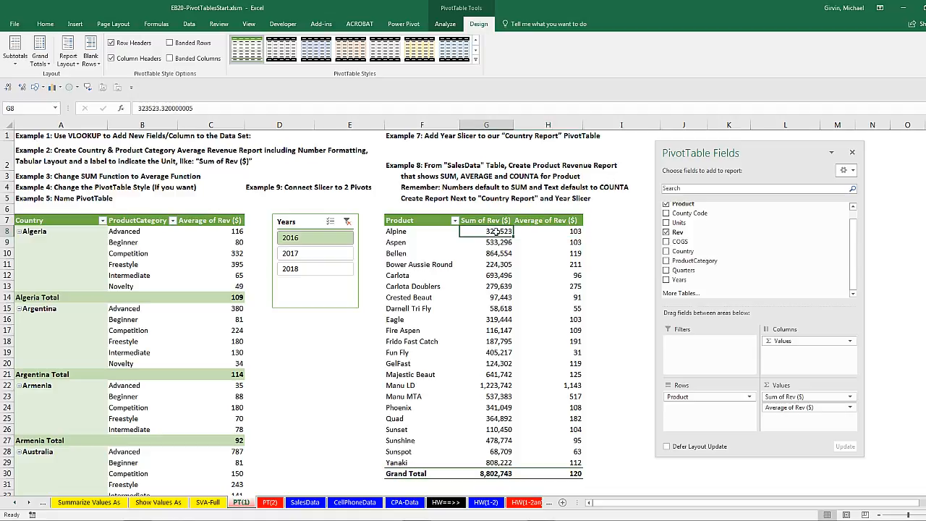
left_click(225, 232)
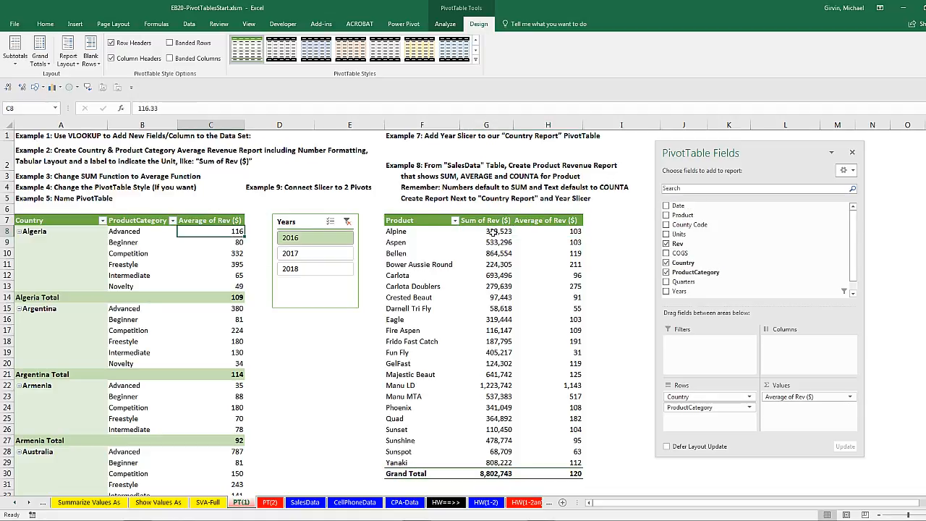
left_click(492, 233)
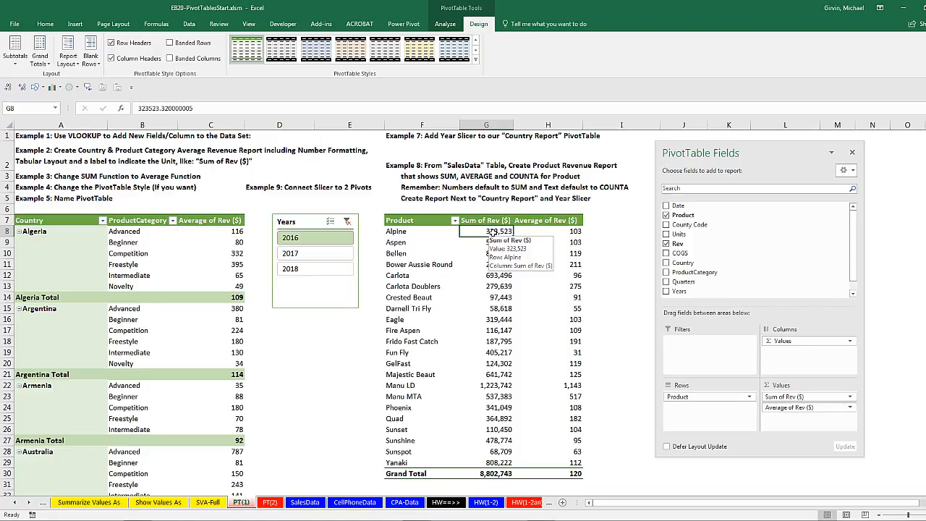
left_click(539, 232)
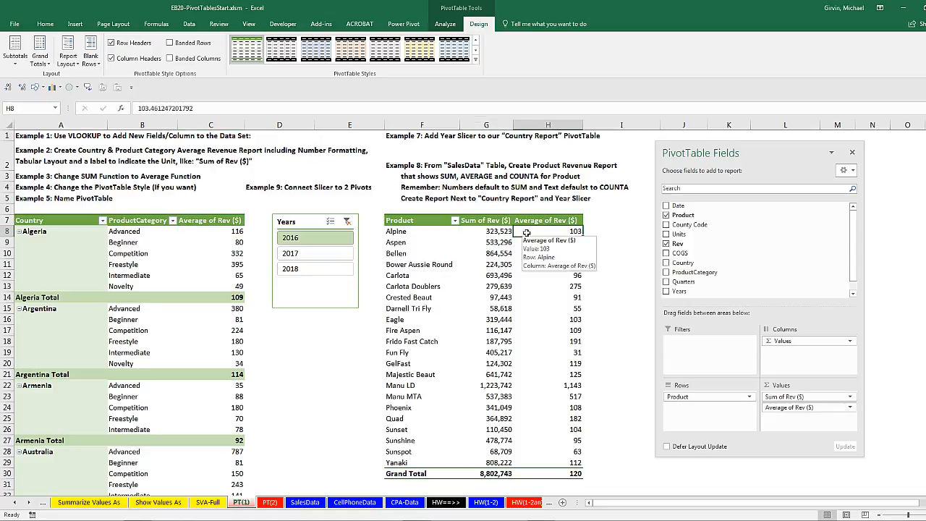
Step: Add Product to the Values area as a count column, keeping the PivotTable Fields list clear of the report
left_click_drag(693, 153, 722, 149)
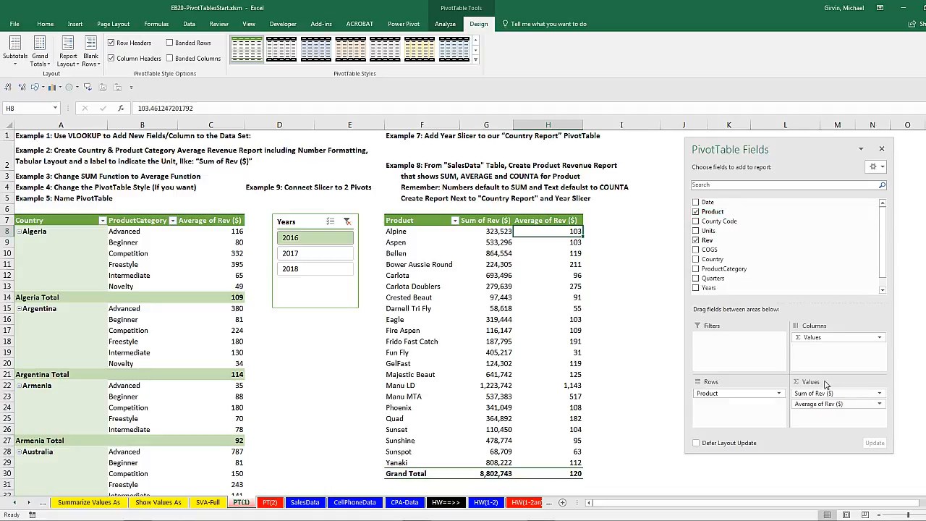
left_click_drag(713, 213, 822, 421)
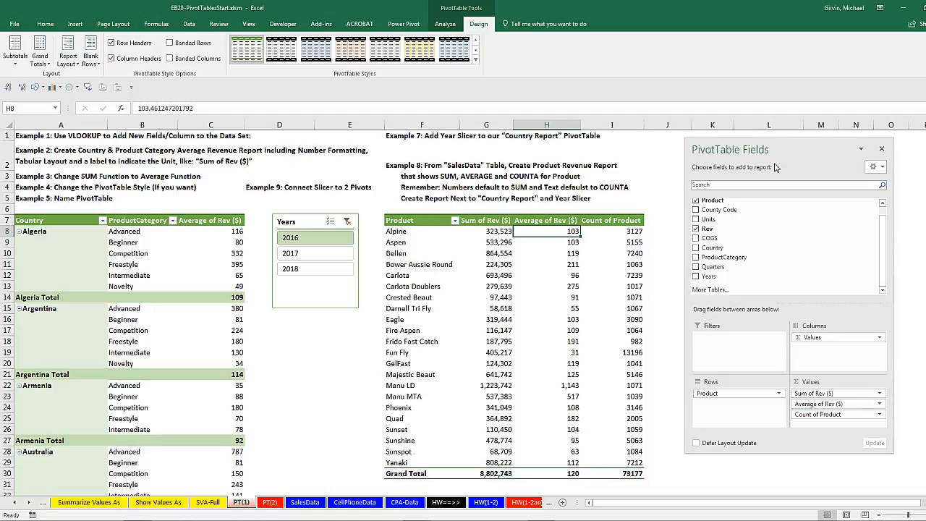
left_click_drag(758, 150, 774, 155)
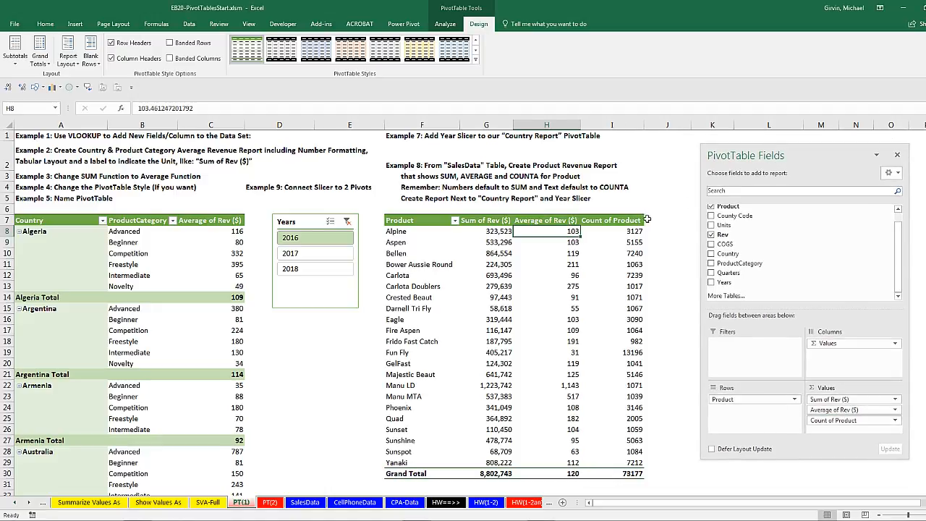
Step: Format the Count of Product values as Number with 0 decimal places and a 1000 separator, and widen column I slightly
mouse_move(641, 231)
left_click(610, 231)
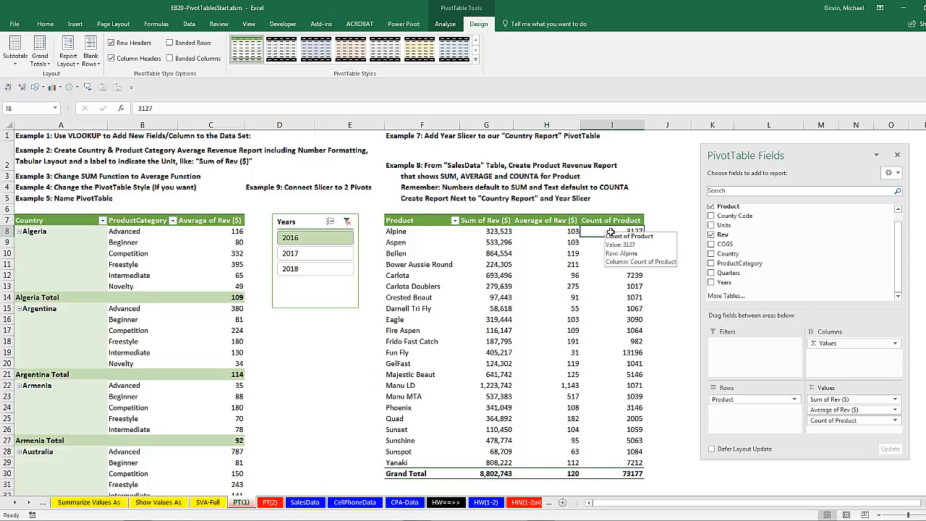
right_click(610, 232)
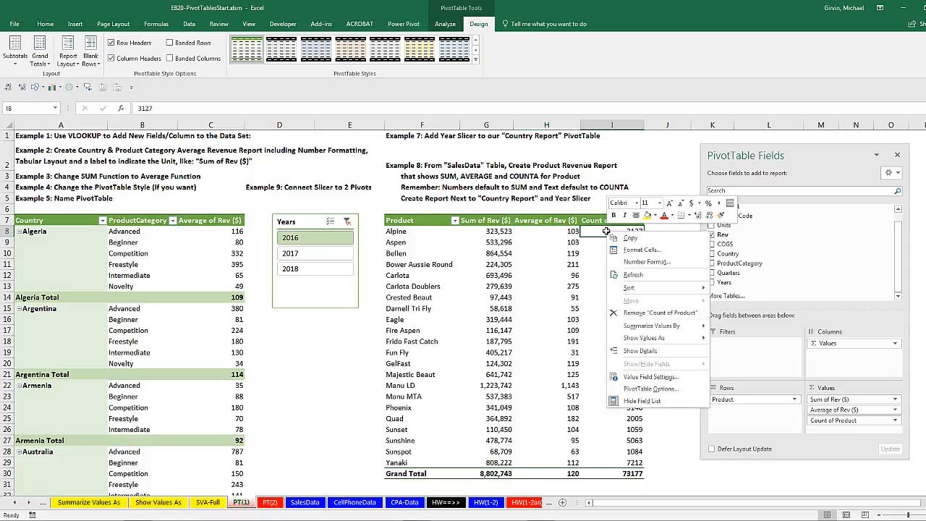
left_click(628, 264)
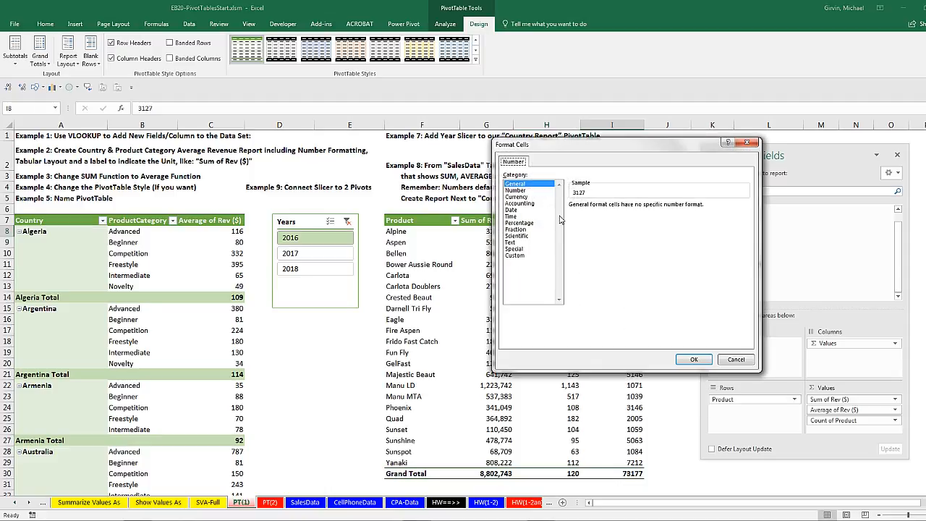
left_click(521, 191)
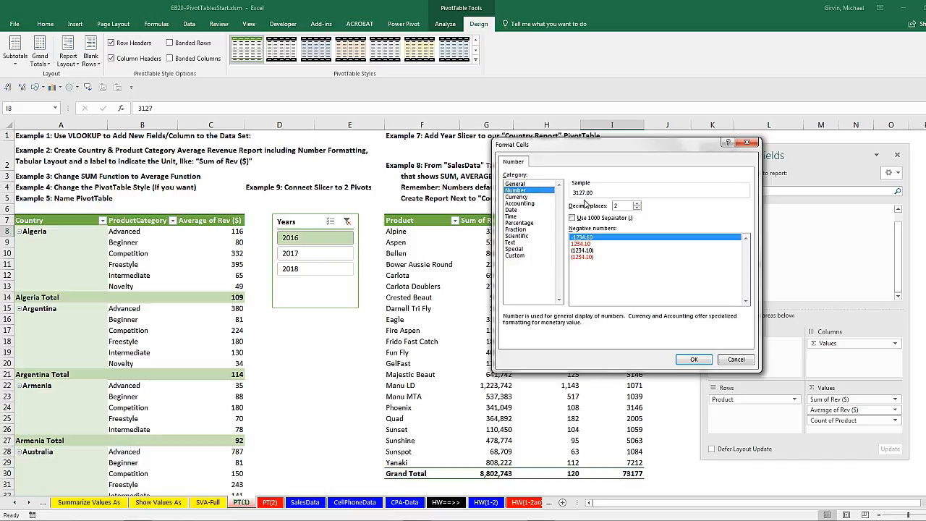
left_click(636, 208)
left_click(637, 209)
left_click(572, 218)
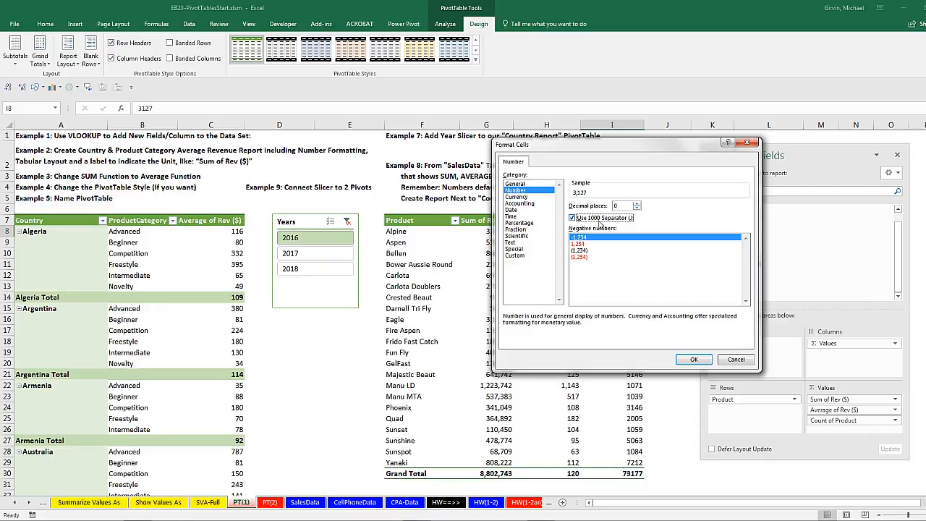
left_click(691, 359)
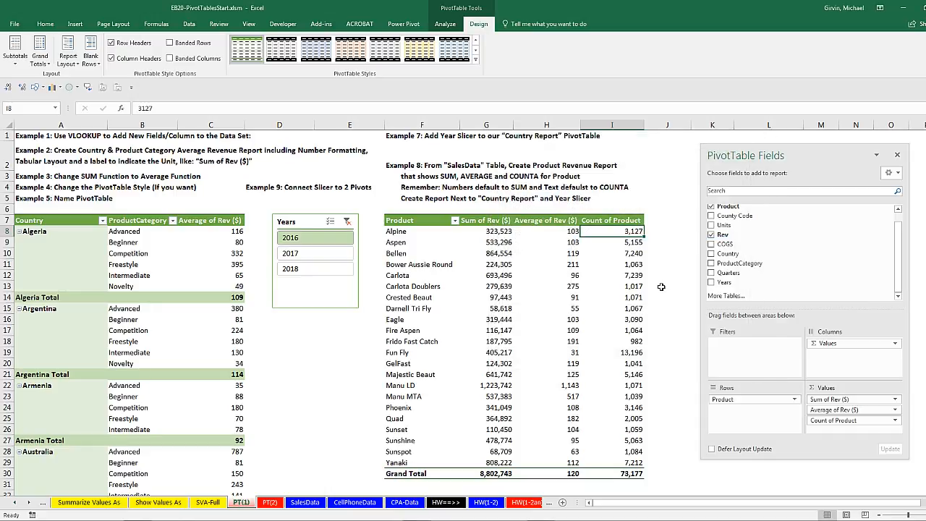
left_click_drag(644, 124, 648, 125)
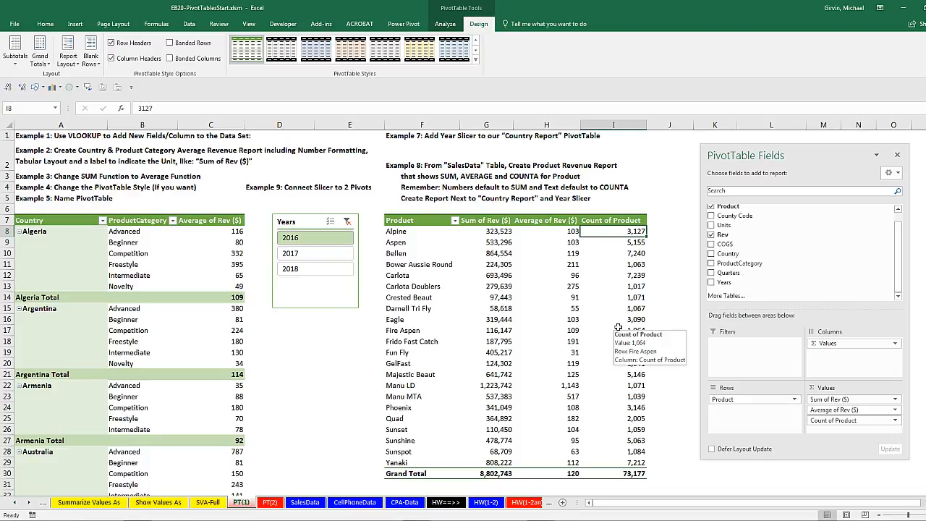
Step: Filter by 2017 and 2018 with the Years slicer to check which PivotTables respond
left_click(303, 257)
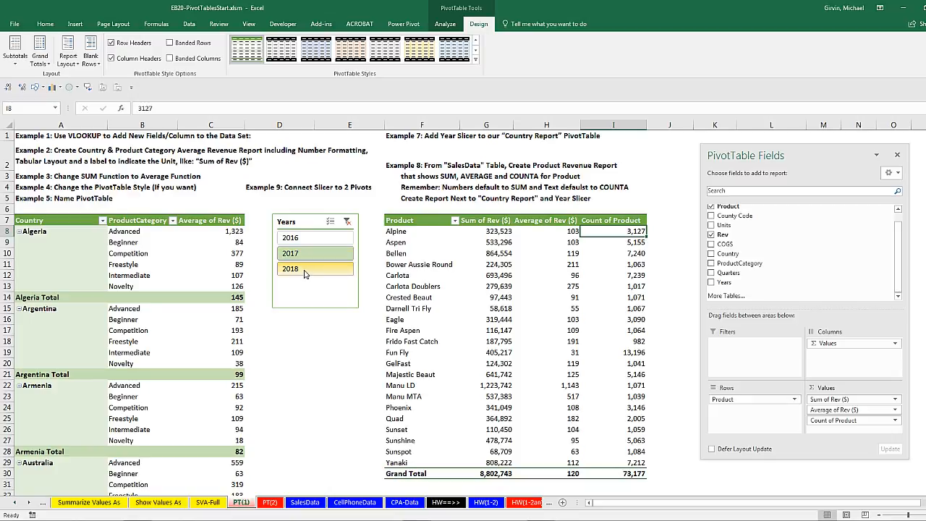
left_click(304, 270)
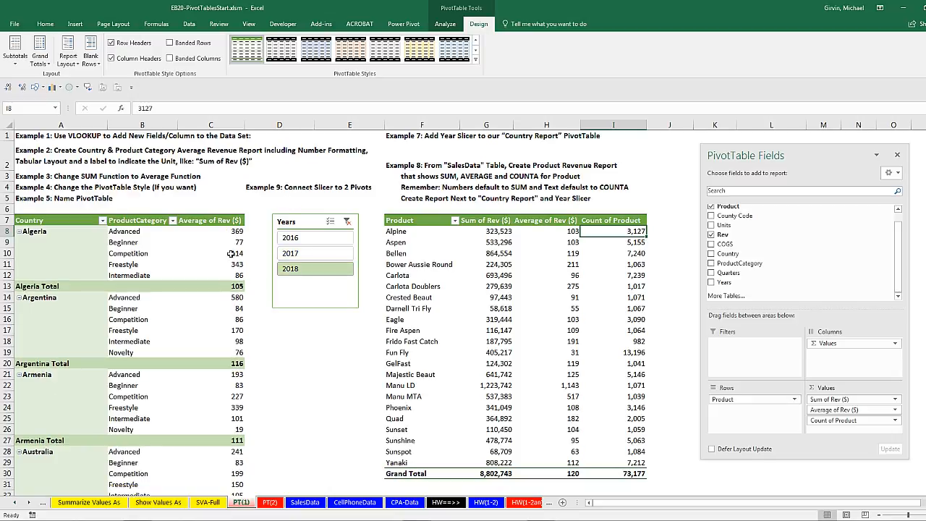
mouse_move(230, 254)
Step: Name the Product revenue PivotTable "ProductReport"
left_click(484, 232)
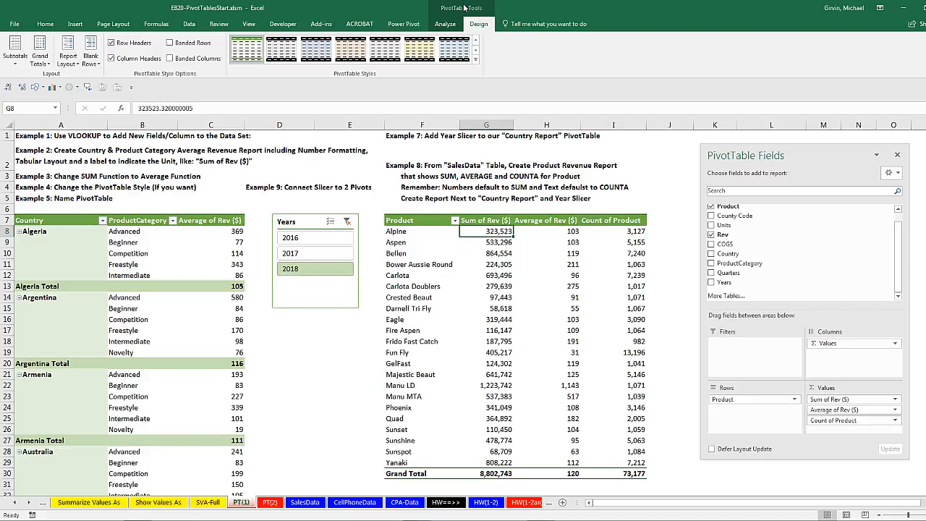
left_click(448, 26)
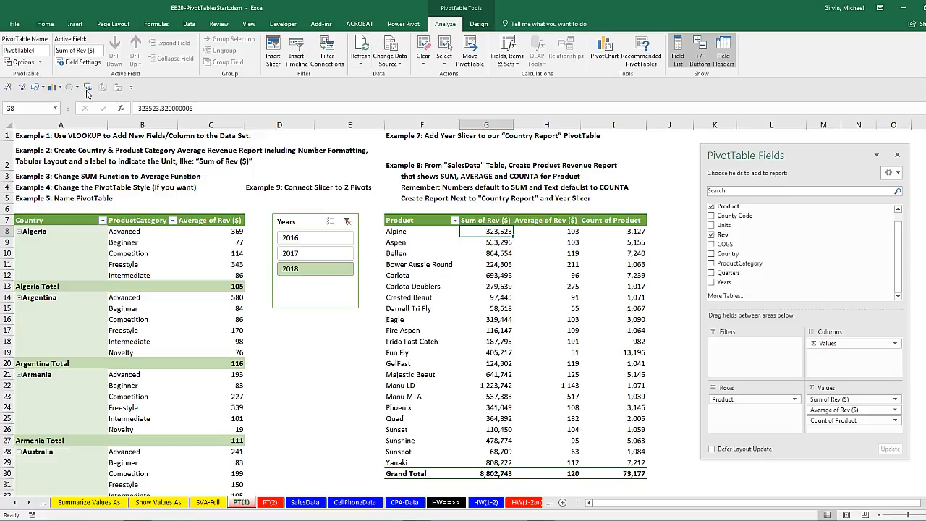
left_click(21, 49)
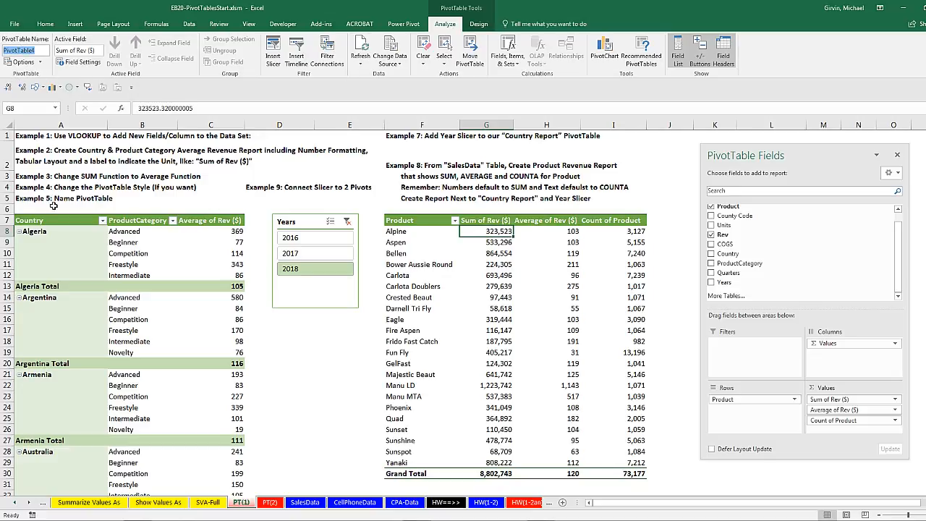
type("ProductReport")
Step: Connect the Years slicer to the ProductReport PivotTable in addition to the CountyReport one
left_click(303, 221)
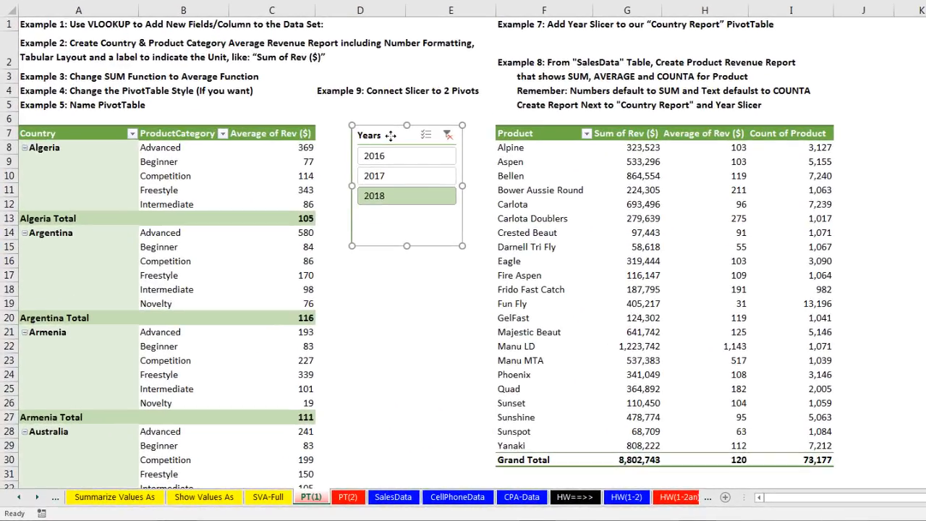
right_click(391, 136)
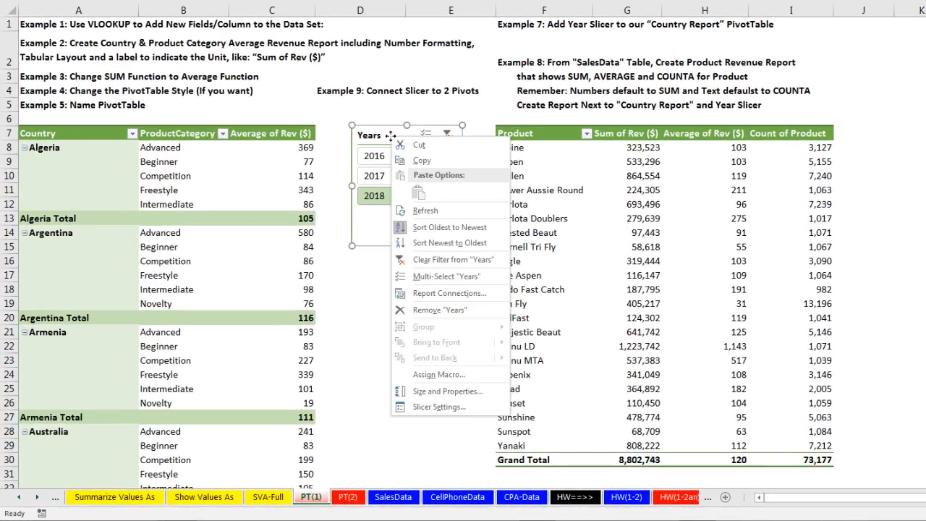
left_click(447, 294)
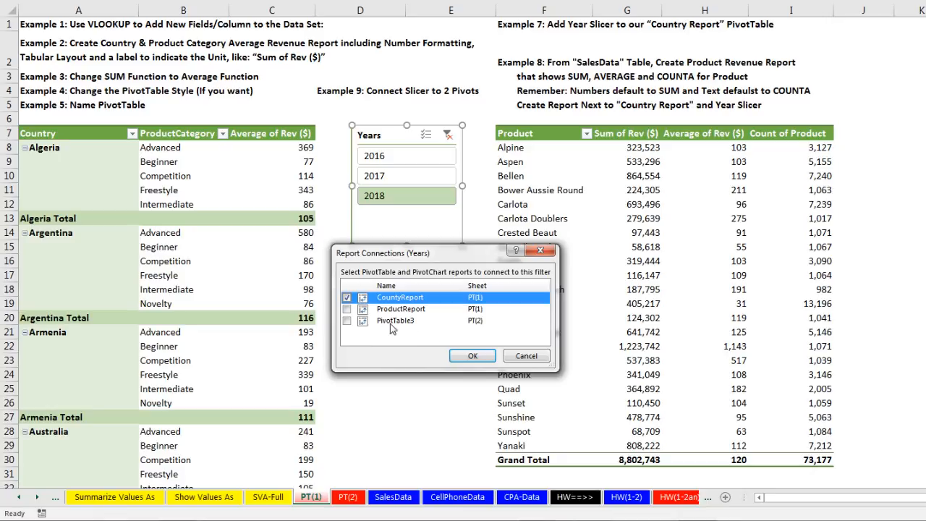
left_click(347, 310)
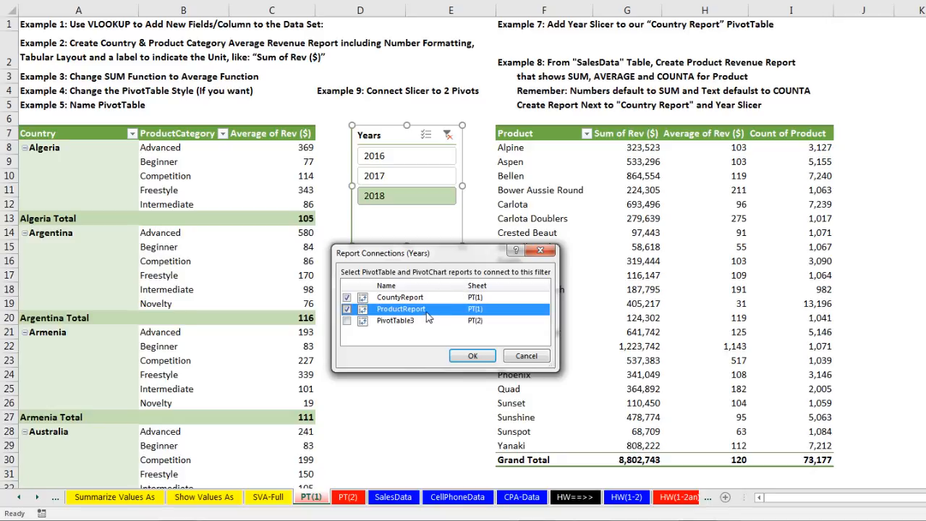
left_click(472, 355)
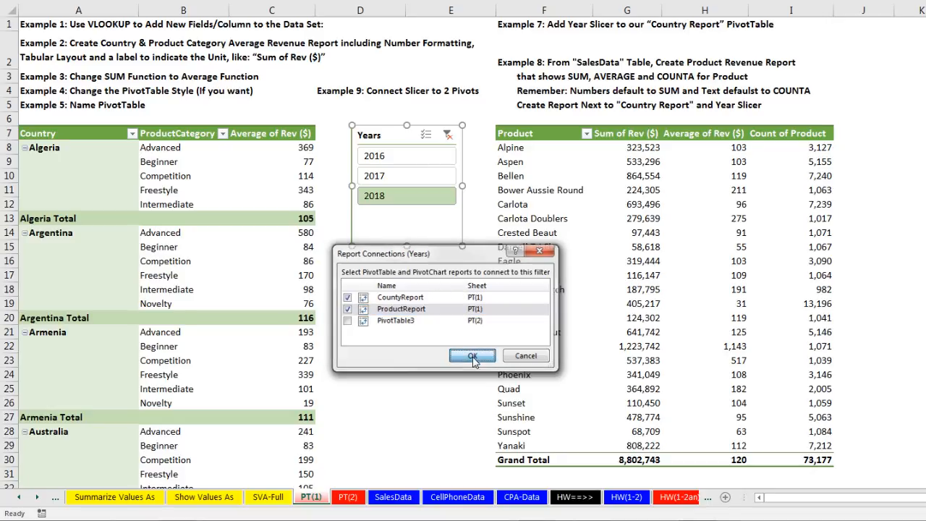
Step: Test the connected Years slicer on both reports with 2017, leave it filtered to 2016, and select the Product header cell
left_click(405, 177)
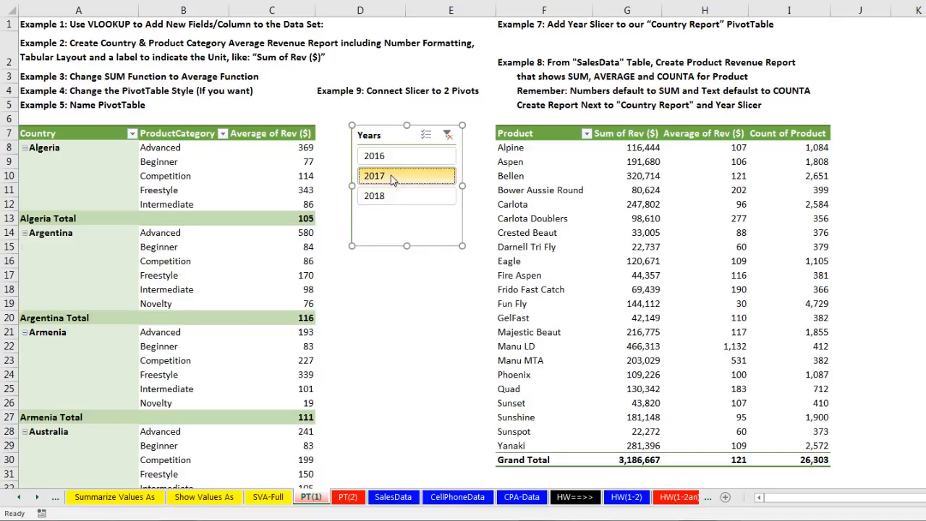
left_click(396, 158)
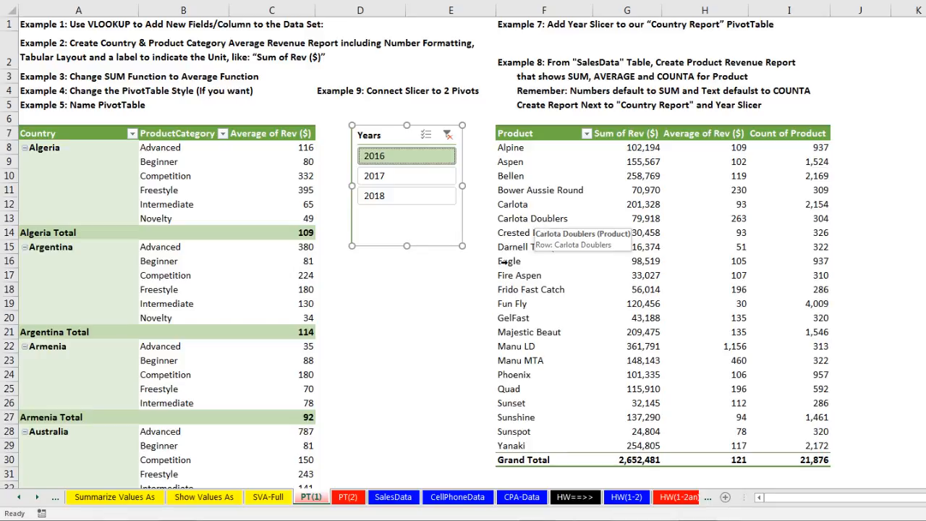
left_click(533, 136)
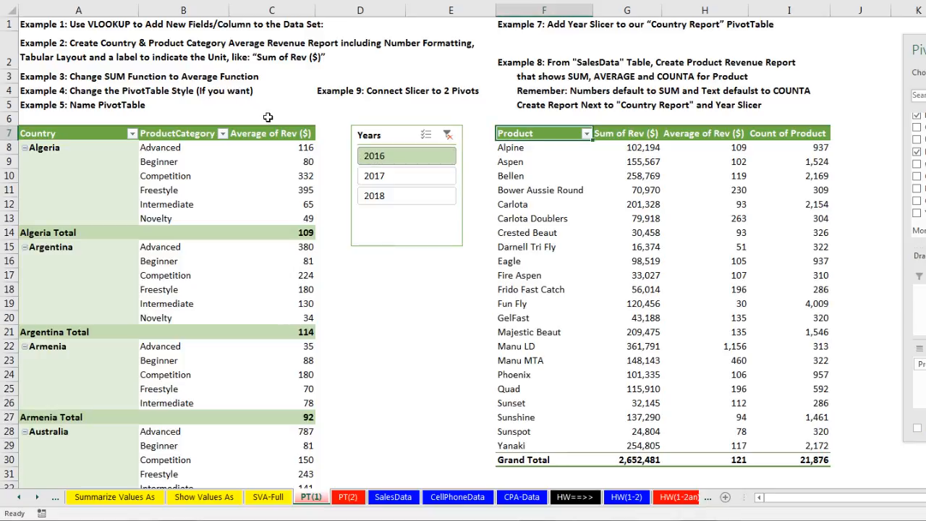
Step: Name the PivotTable on sheet PT(2) "MonthlyReport" and move the PivotTable Fields list closer to it
left_click(347, 497)
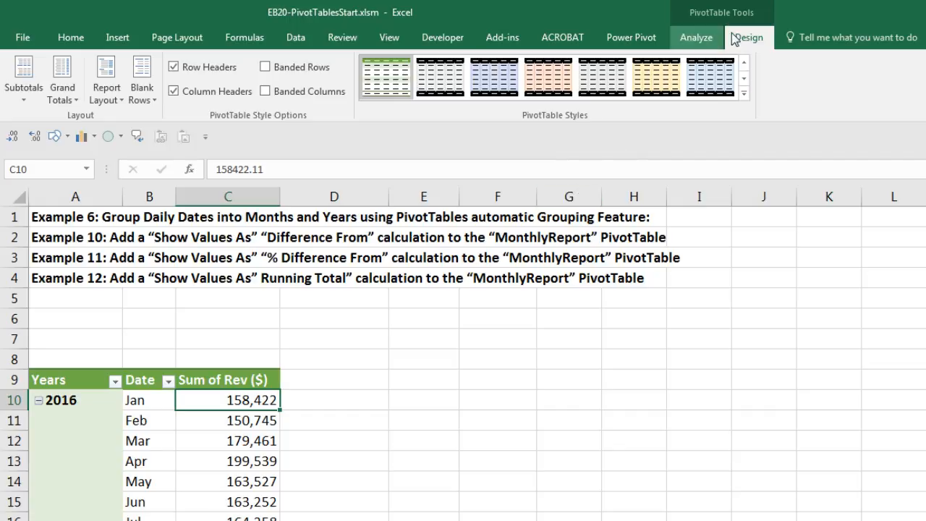
left_click(694, 42)
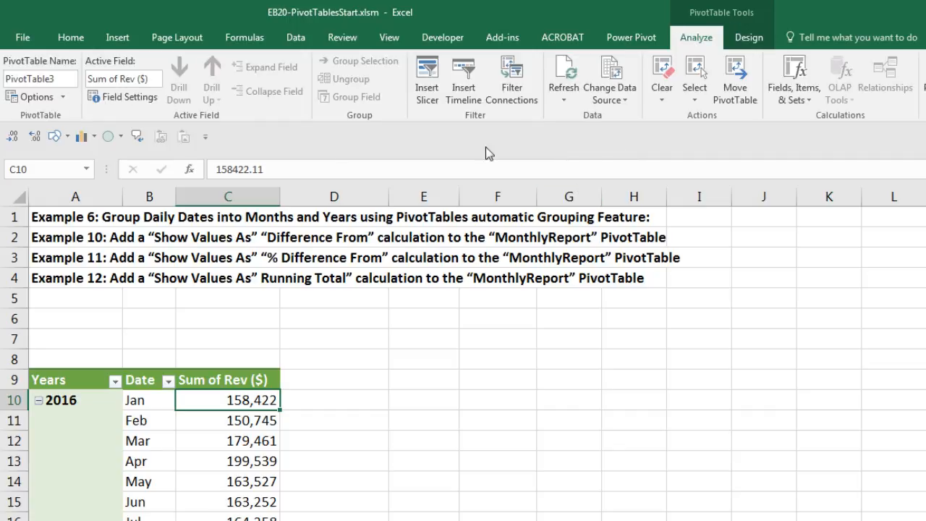
left_click(57, 80)
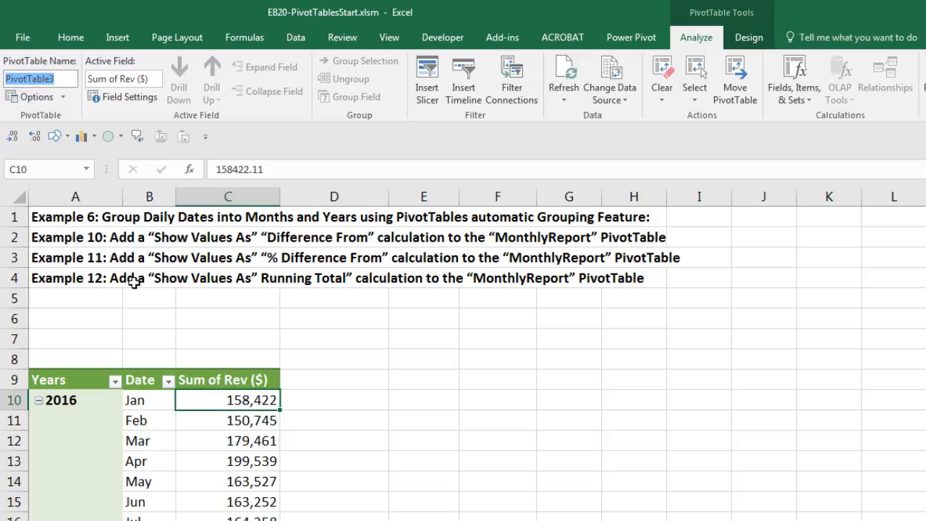
type("MonthlyReport")
key("Return")
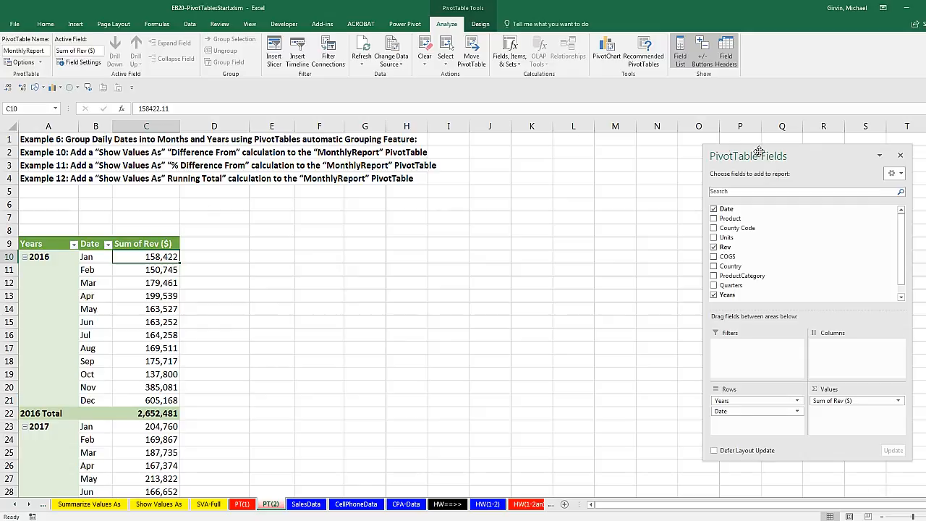
left_click_drag(758, 162, 408, 168)
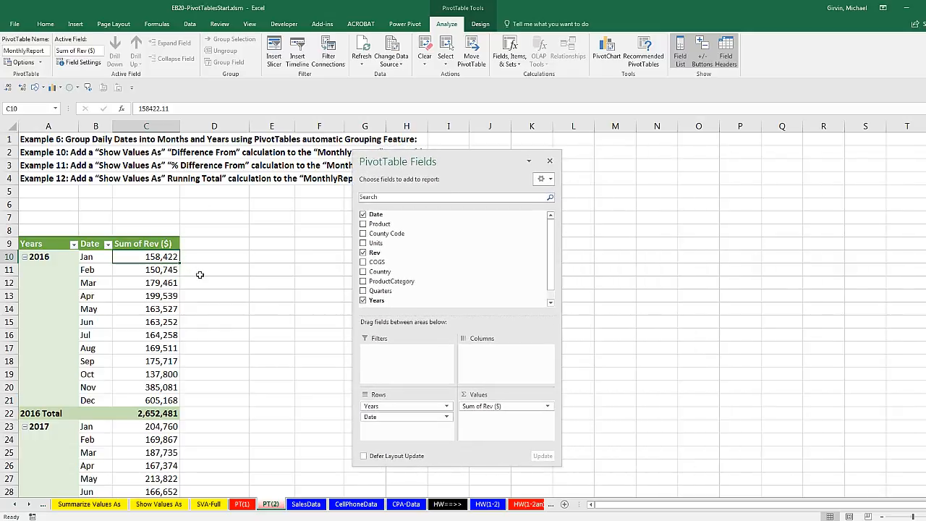
Step: Calculate the January-to-February 2016 revenue change in E11 with =C11-C10
left_click(260, 271)
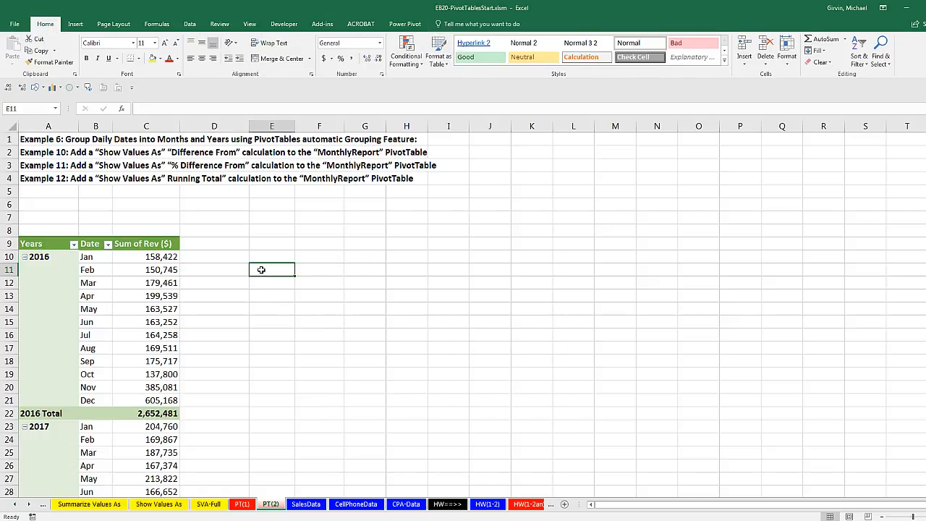
type("=")
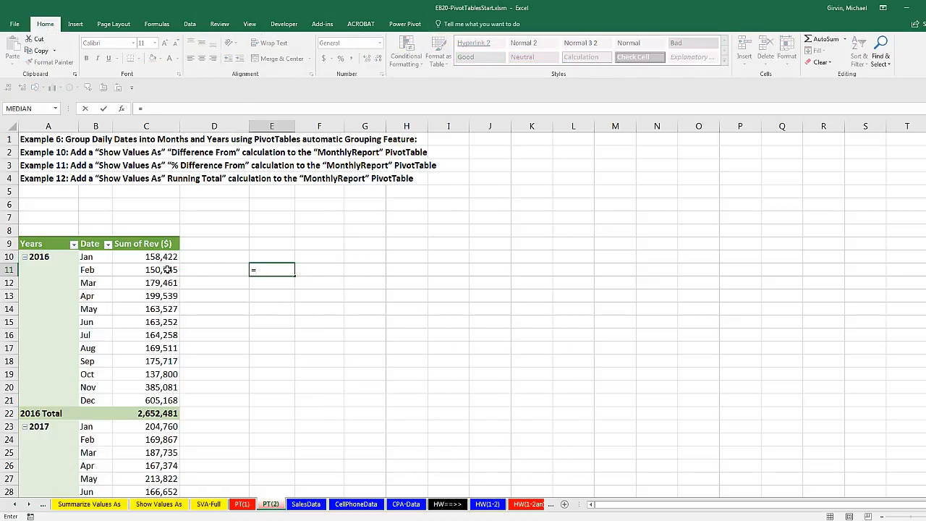
left_click(167, 269)
type("-")
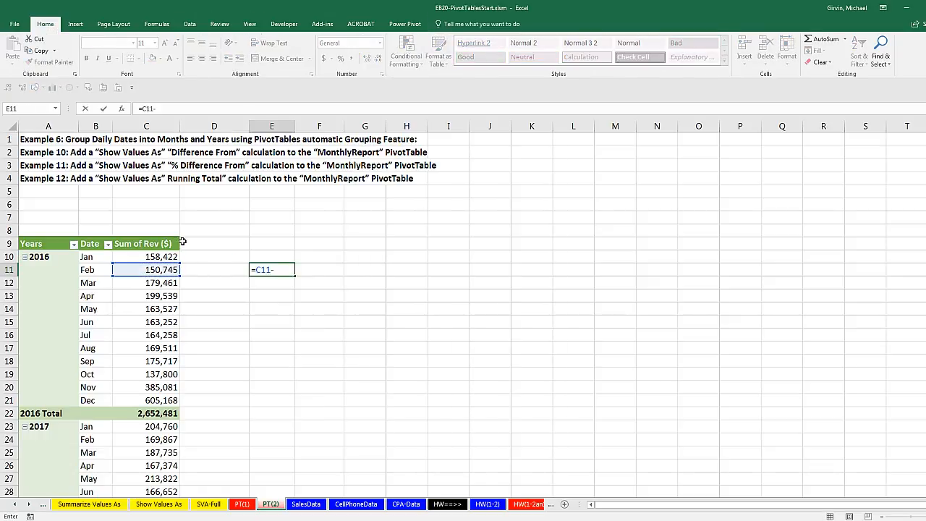
left_click(165, 256)
key("Return")
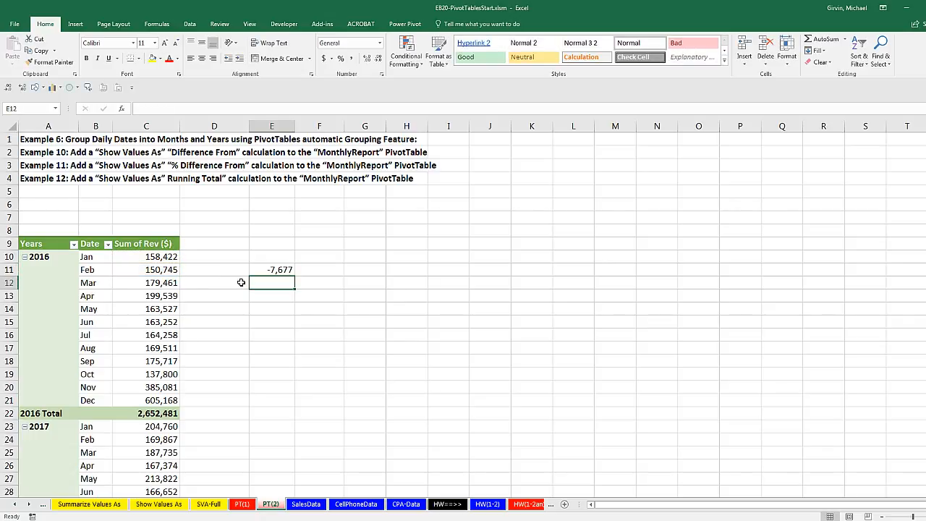
Step: Calculate the relative February 2016 revenue change in F11 with =E11/C10
left_click(314, 270)
type("=")
key("Left")
type("/")
left_click(148, 257)
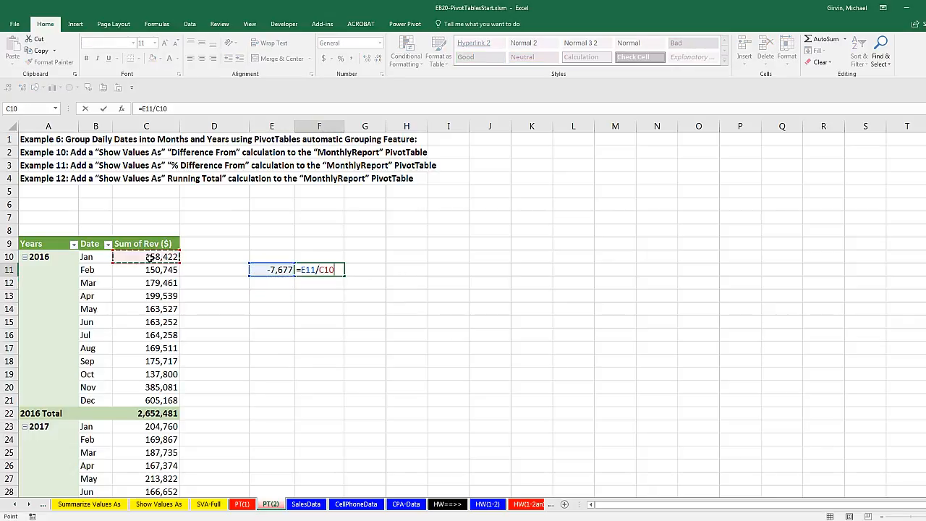
key("ctrl+Return")
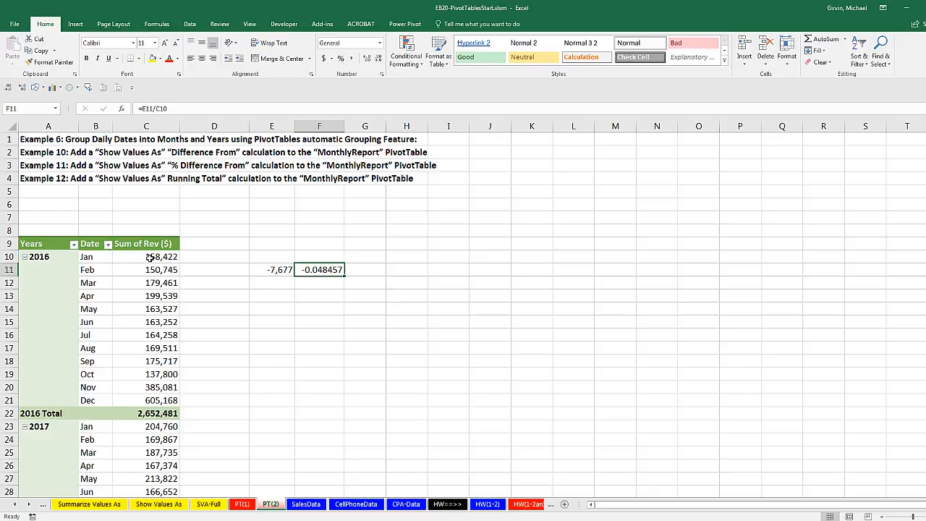
Step: Calculate the running revenue total through February 2016 in G11 with =C11+C10
left_click(361, 271)
type("=")
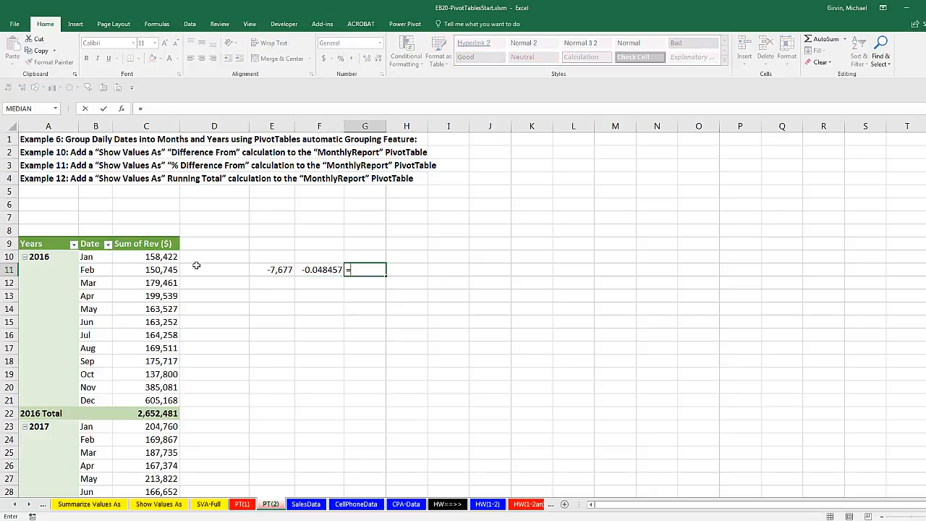
left_click(160, 270)
type("+")
left_click(178, 257)
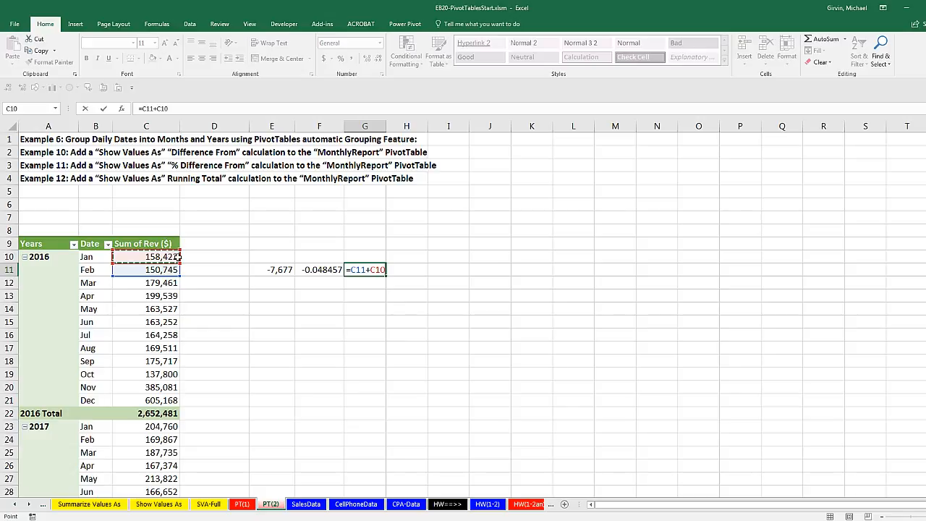
key("Return")
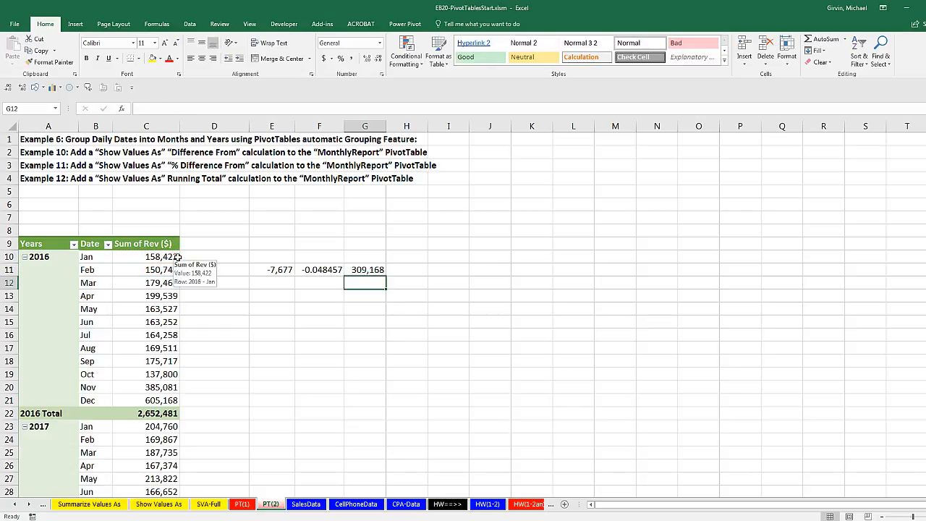
Step: Calculate the running revenue total through March 2016 in G12 with =G11+C12
type("=")
key("Up")
type("+")
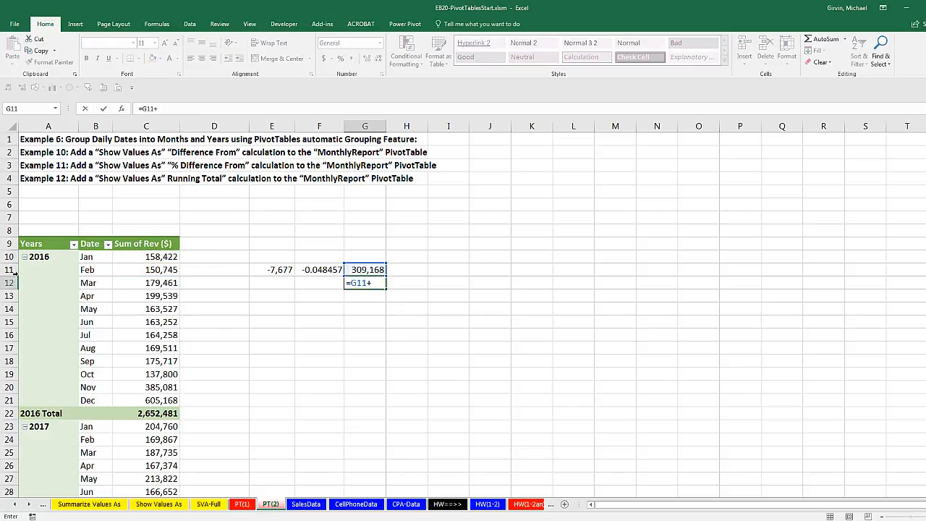
left_click(149, 282)
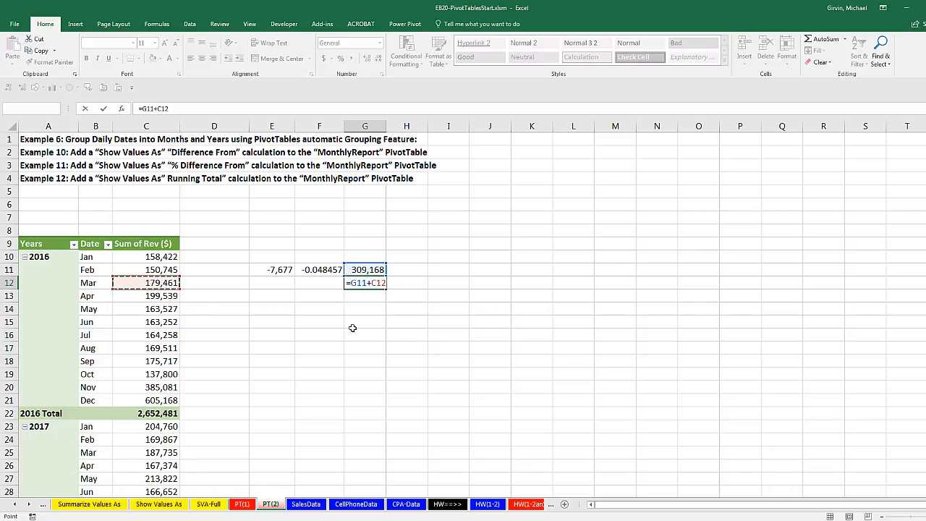
key("ctrl+Return")
Step: Move the manual formulas from E11:G12 to O11:Q12 and inspect the cell references in O11
left_click_drag(288, 274, 781, 269)
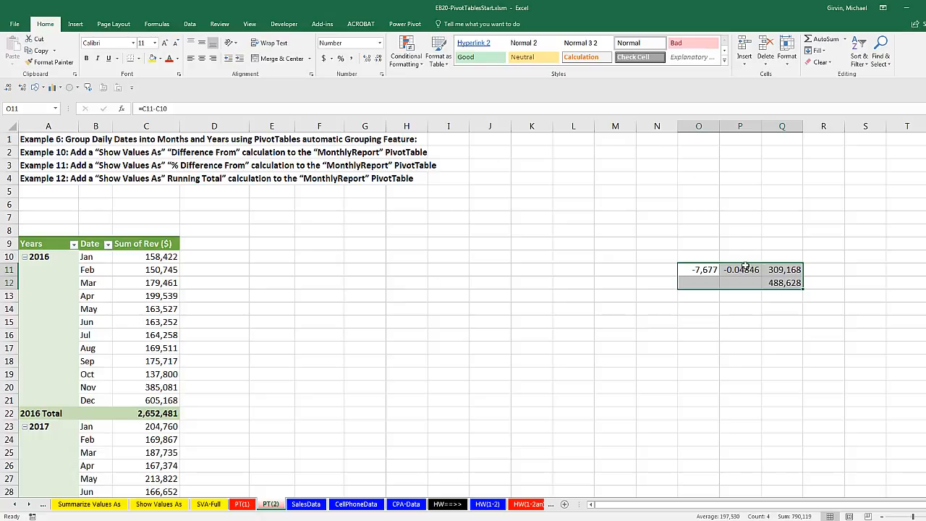
left_click(710, 269)
key("F2")
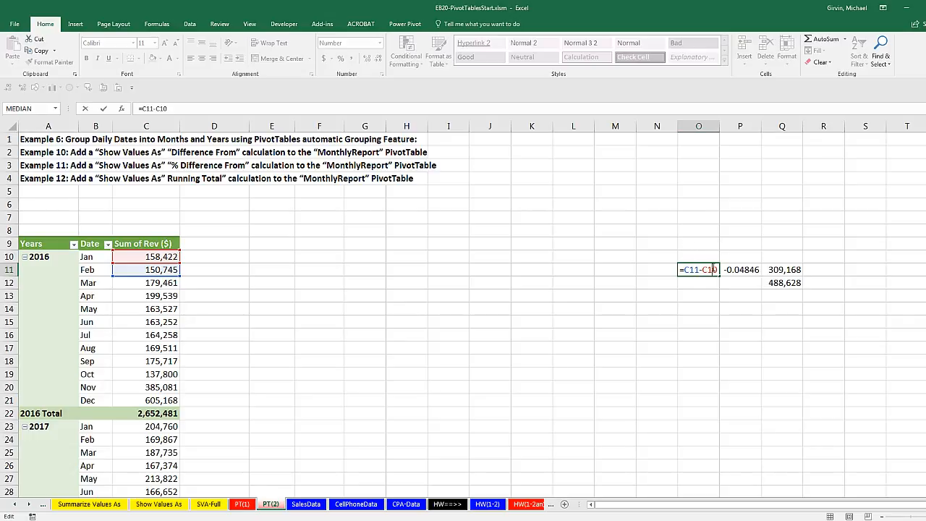
key("Escape")
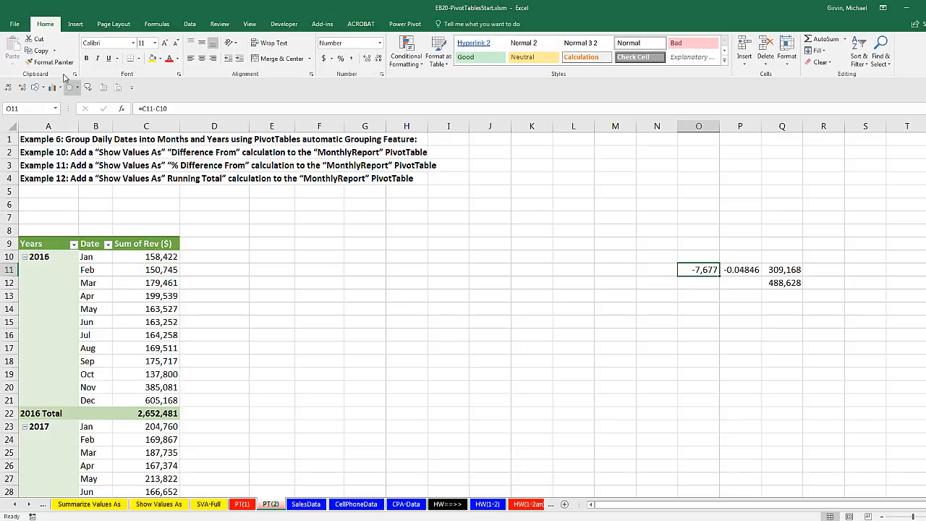
Step: Check the "Use GetPivotData functions for PivotTable references" setting in the Excel formula options
left_click(15, 25)
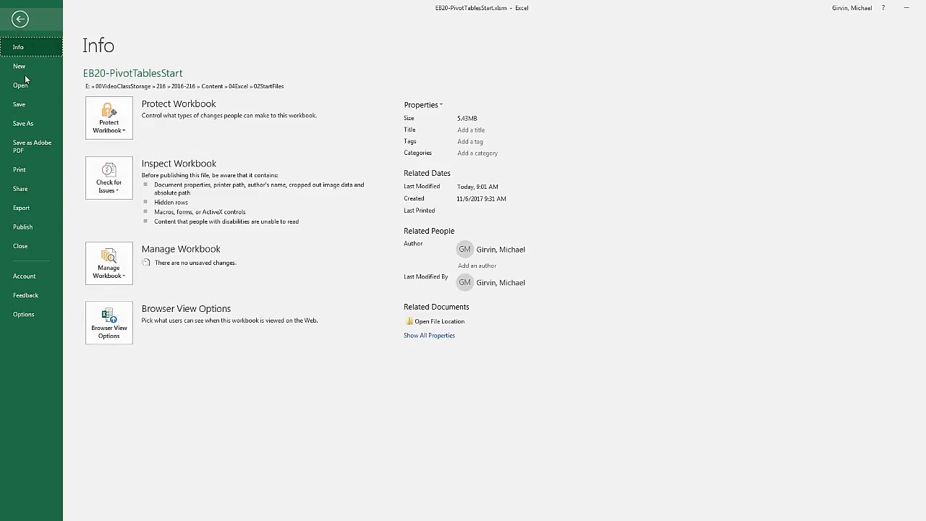
left_click(32, 316)
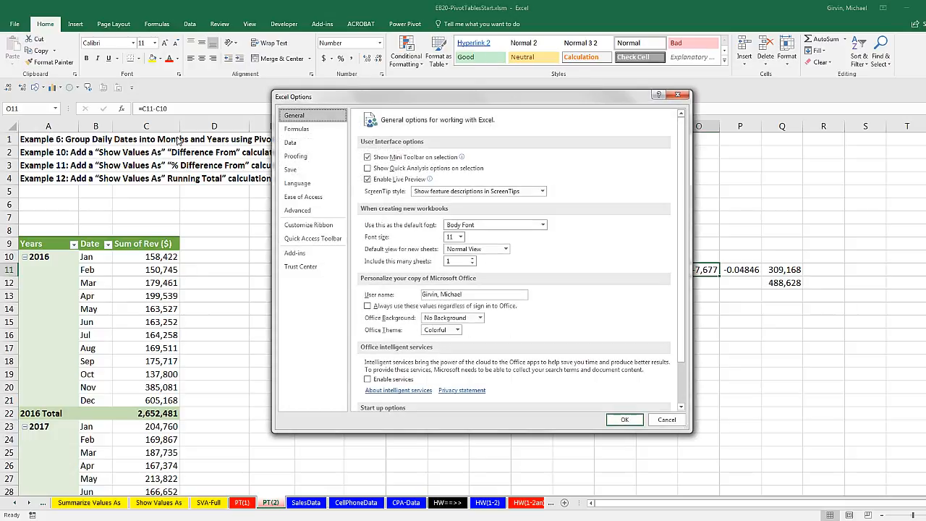
left_click(297, 129)
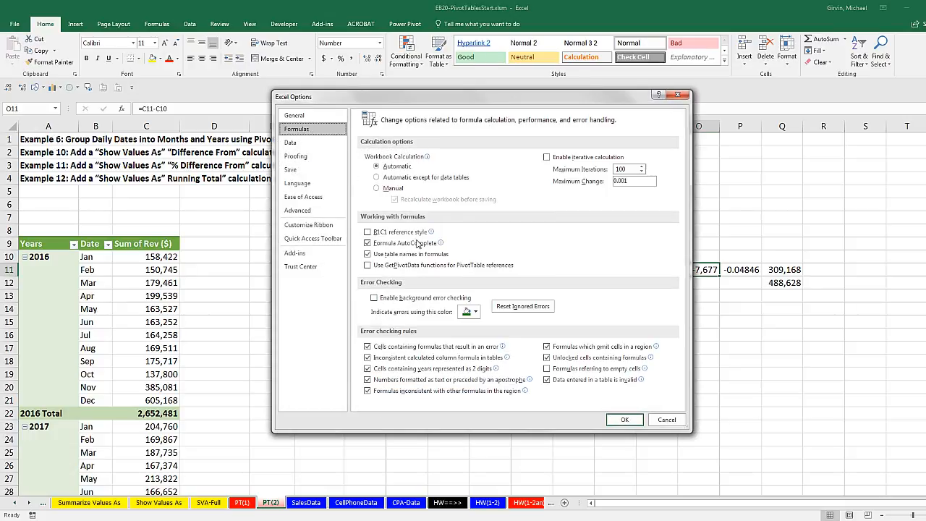
left_click(377, 271)
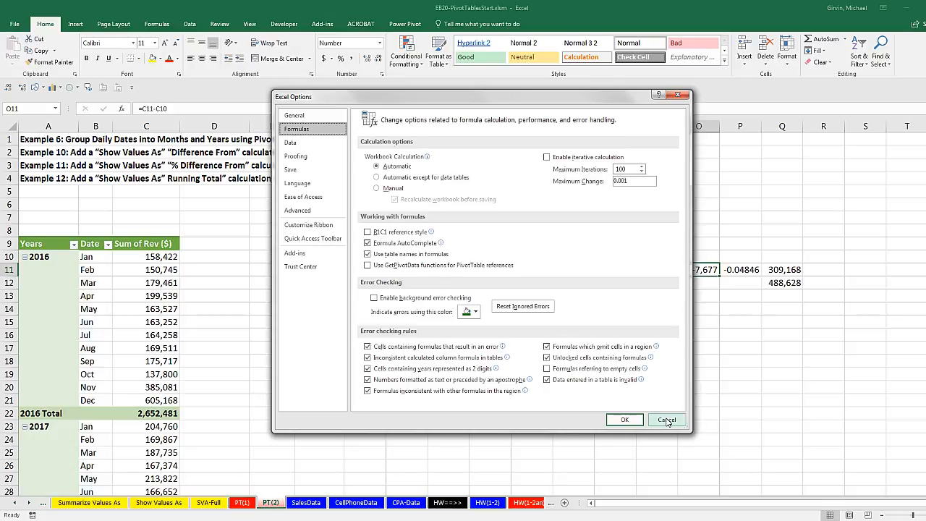
left_click(625, 420)
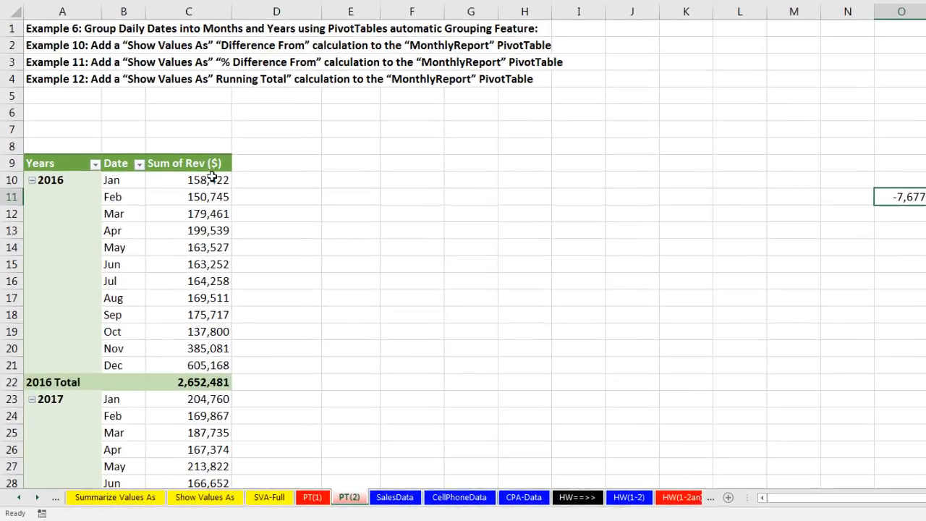
Step: Add the Rev field a second time to the Values area of the MonthlyReport PivotTable
left_click(210, 178)
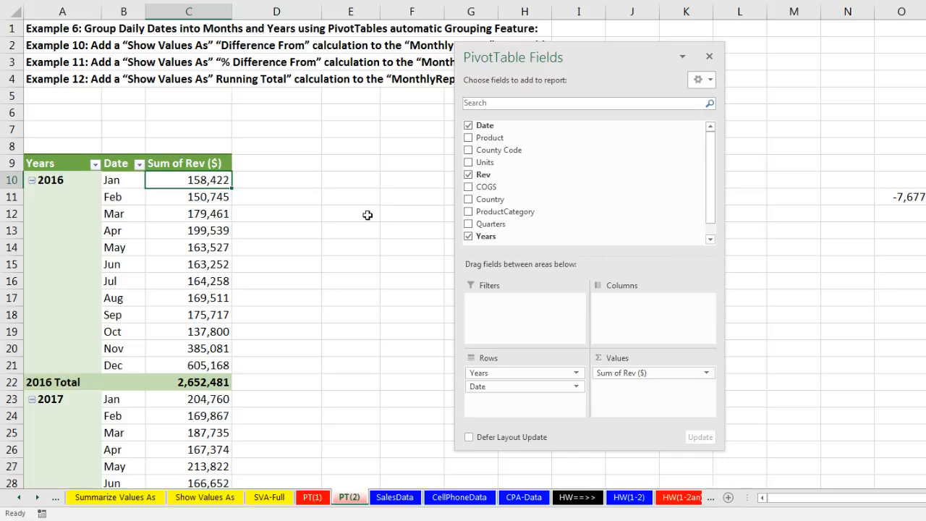
left_click_drag(481, 175, 623, 390)
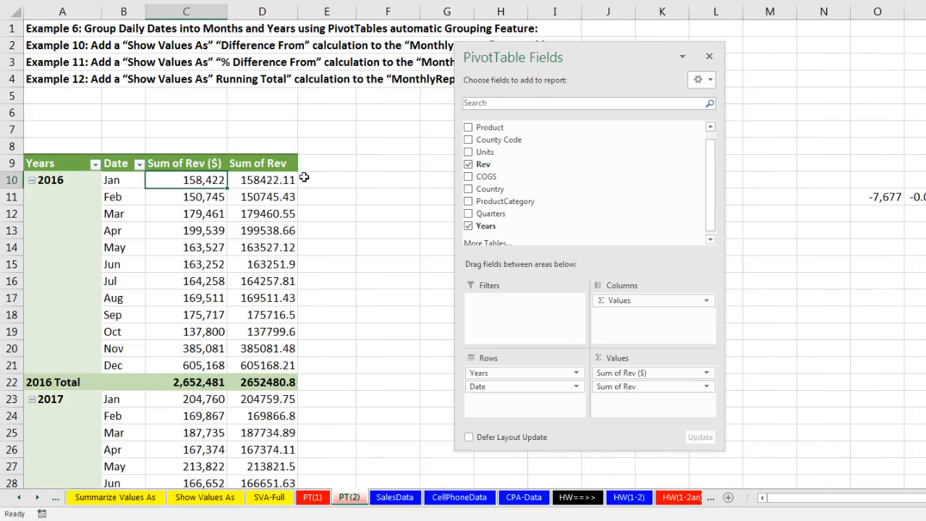
left_click(255, 181)
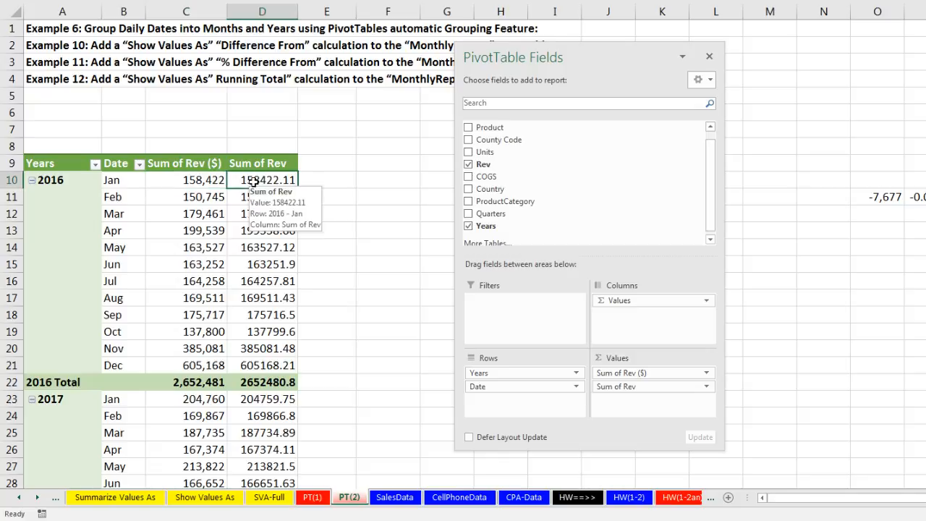
right_click(254, 183)
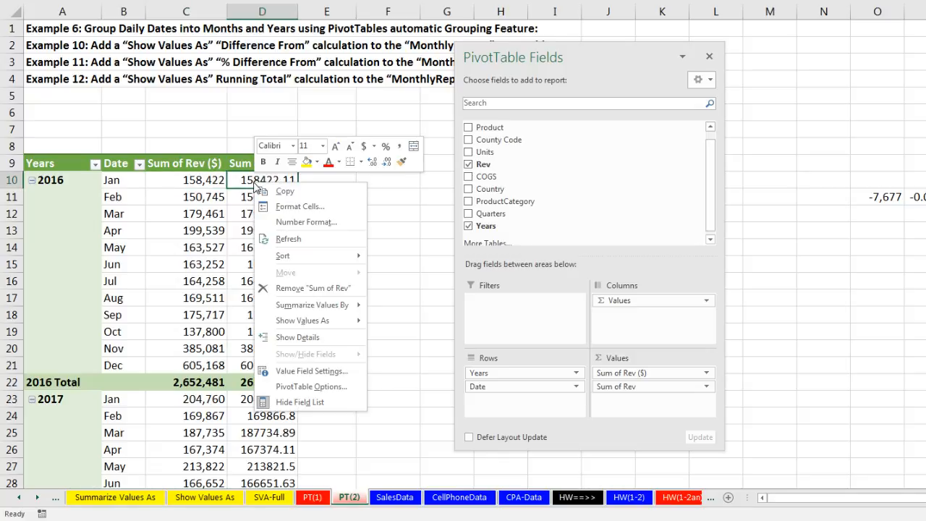
mouse_move(308, 306)
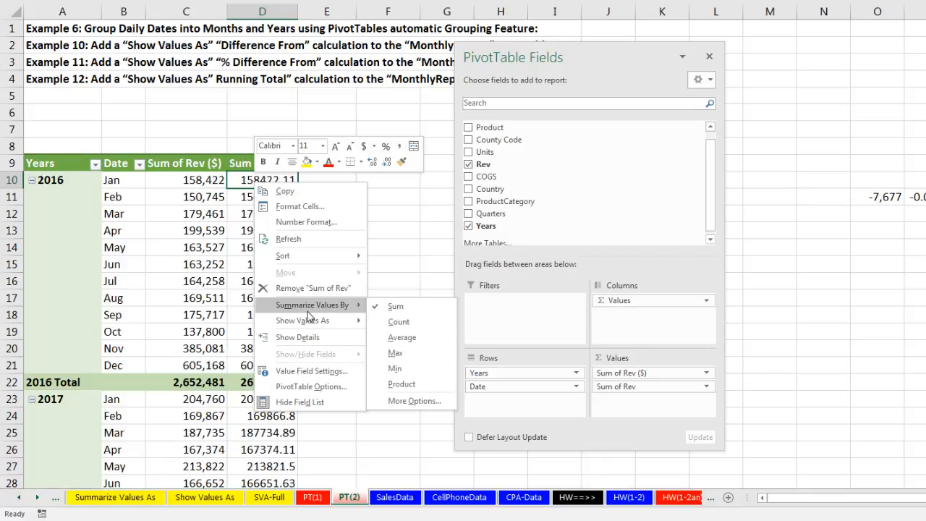
mouse_move(313, 324)
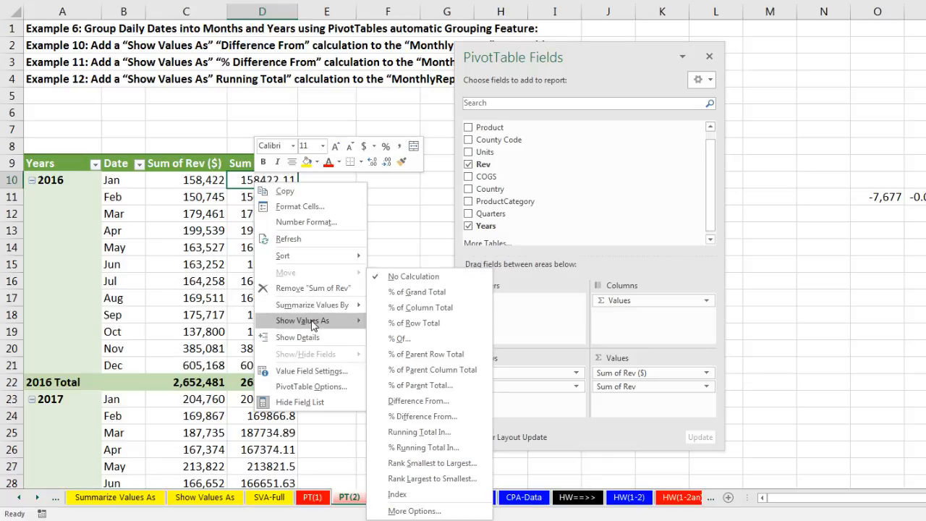
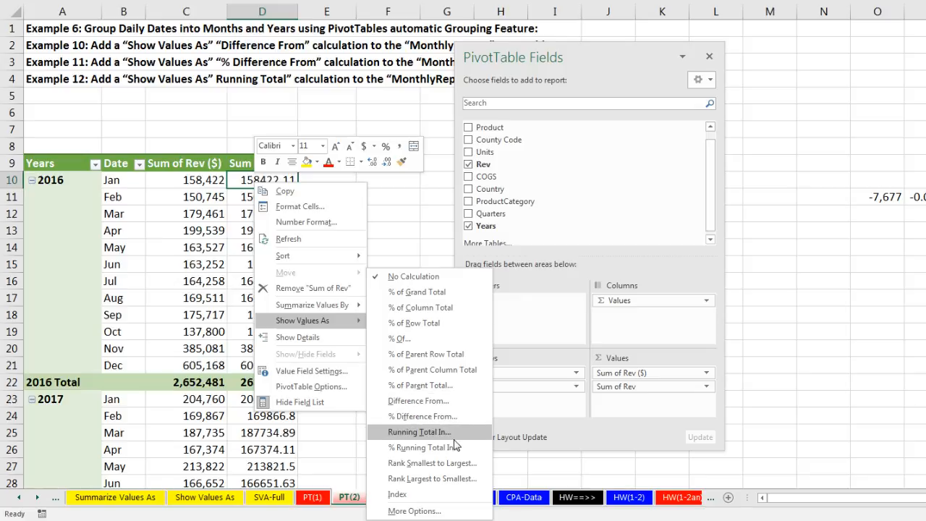
left_click(448, 402)
left_click_drag(756, 197, 414, 193)
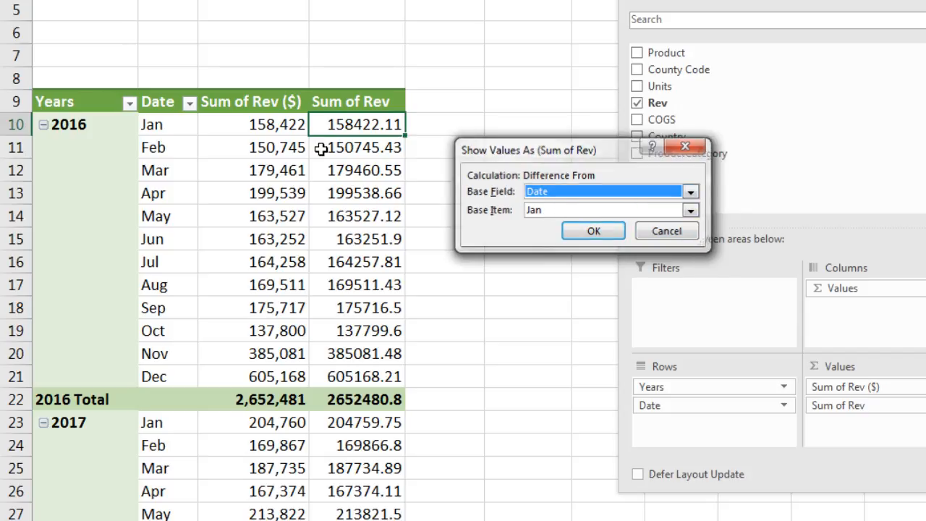
key("Escape")
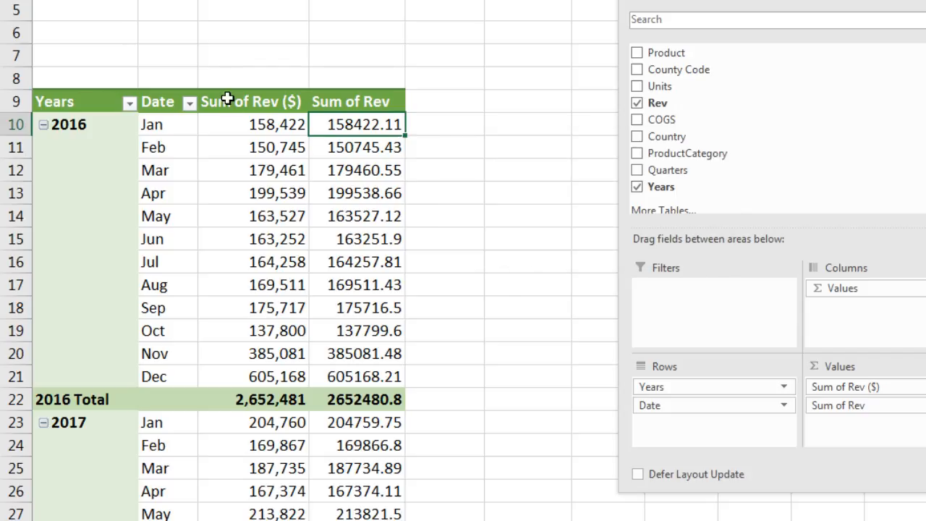
Step: Widen column B and rename the PivotTable's Date field to "Month" in header cell B9
left_click(168, 105)
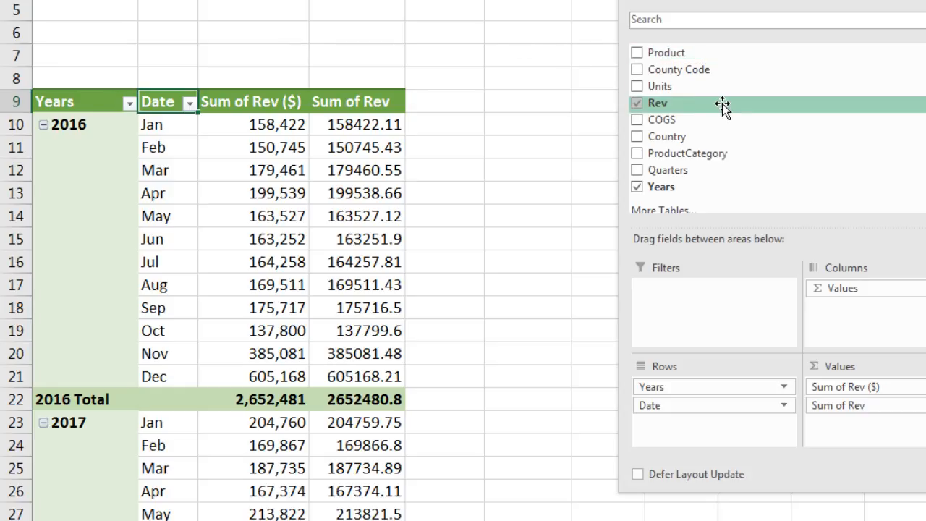
scroll(905, 66, "up", 1)
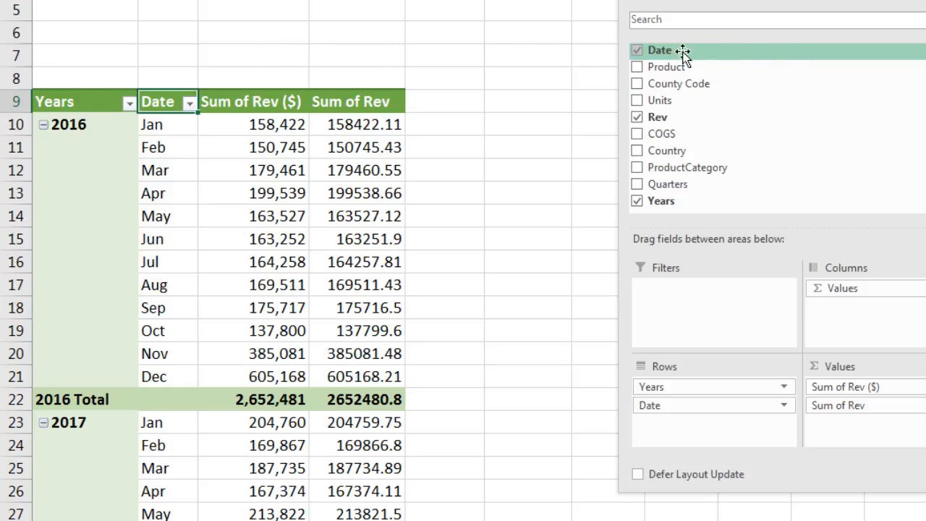
left_click_drag(197, 0, 237, 0)
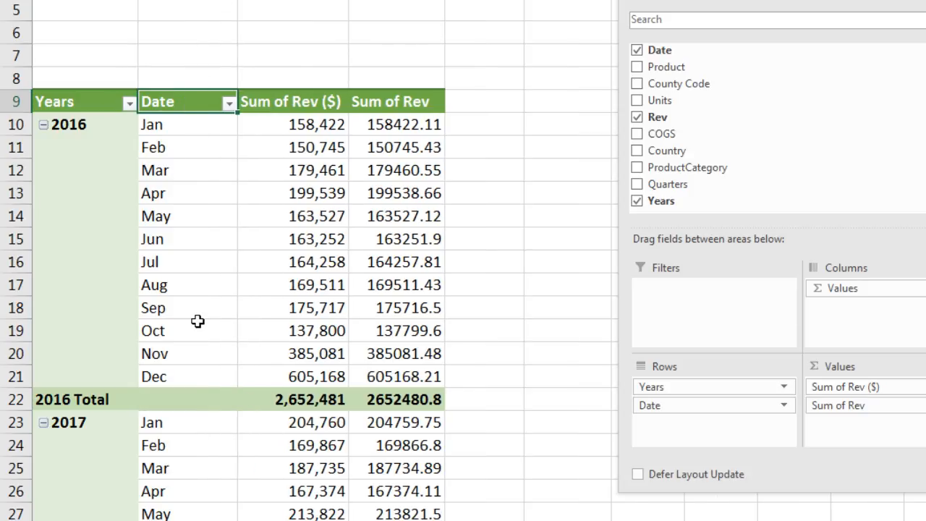
type("M")
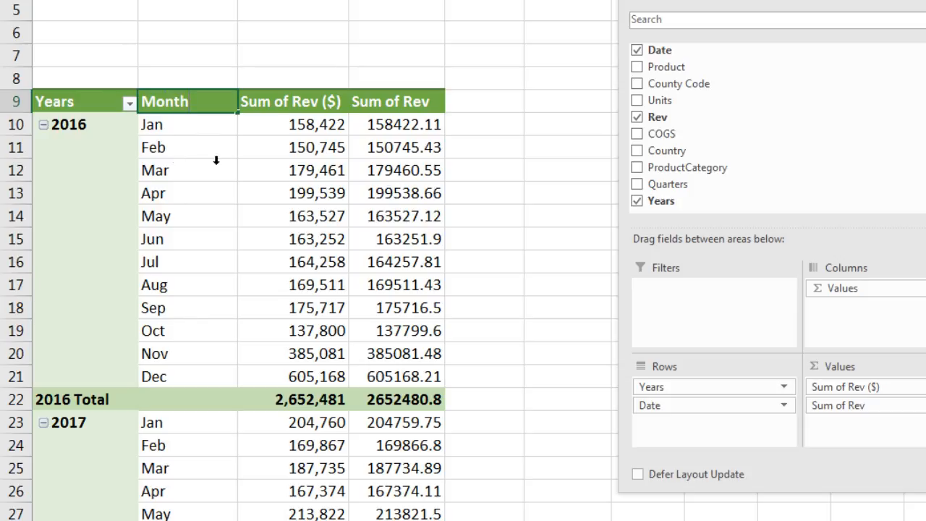
type("onth")
key("Return")
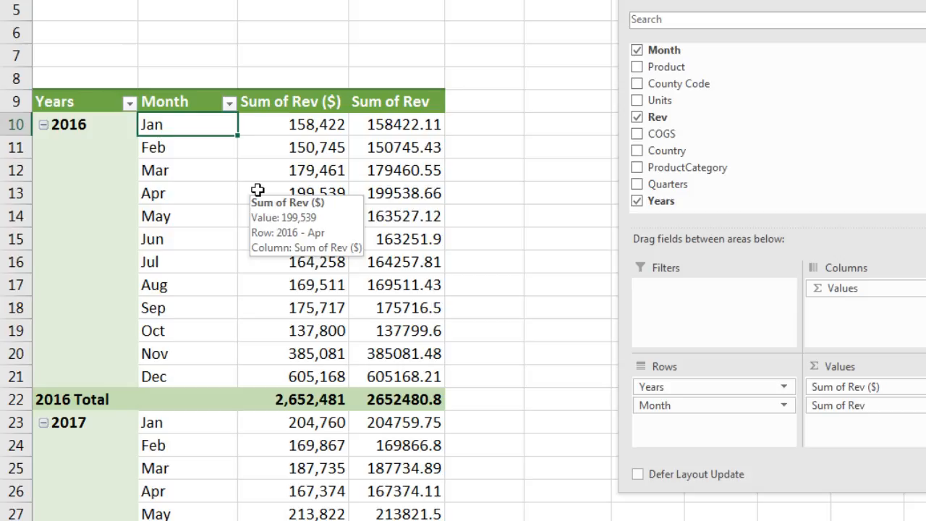
Step: Show the second revenue field as Difference From, with Month as base field and (previous) as base item
left_click(395, 123)
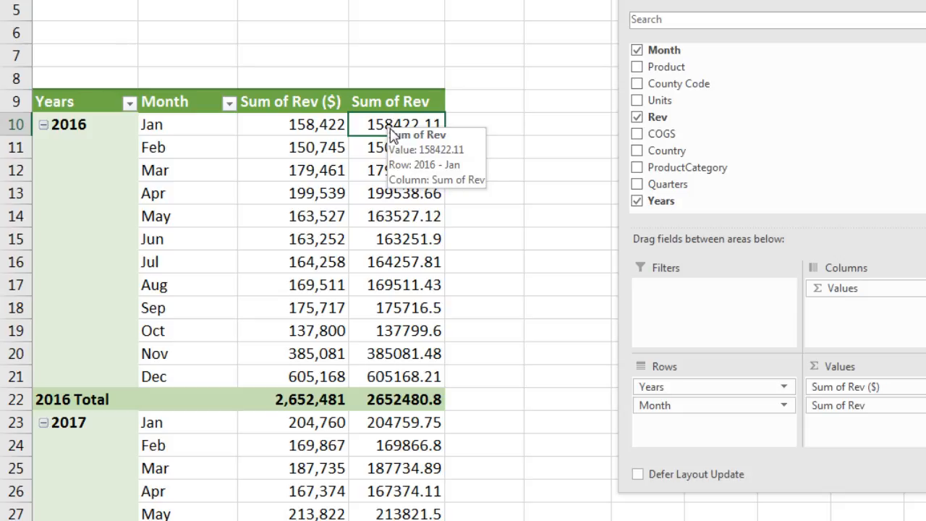
right_click(373, 125)
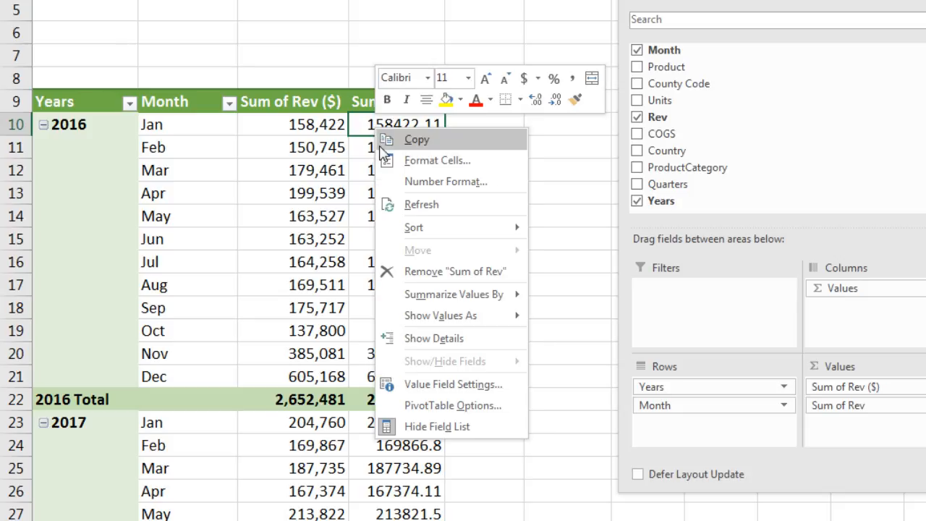
mouse_move(439, 319)
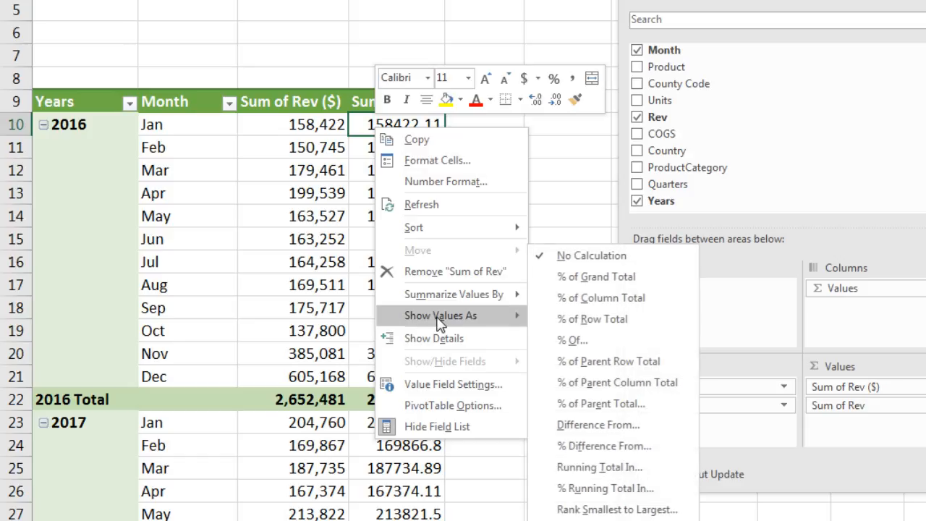
left_click(598, 426)
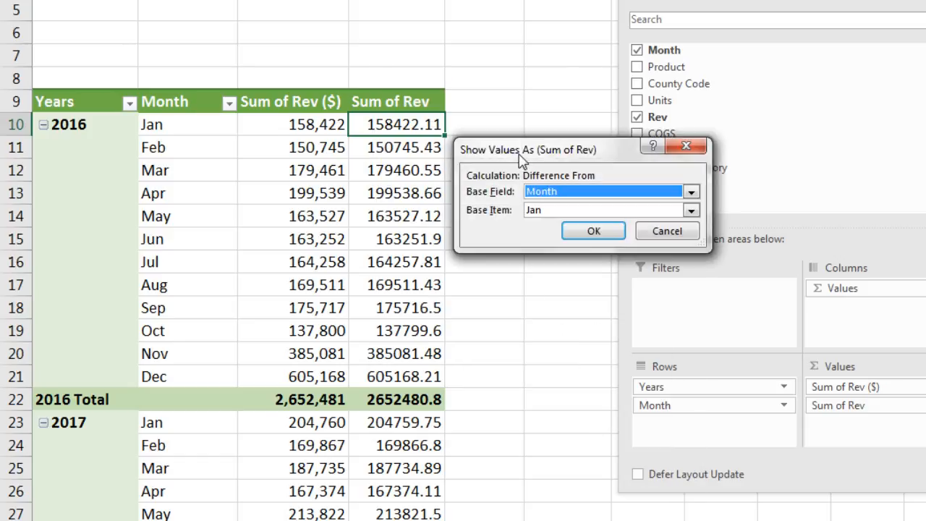
left_click_drag(510, 160, 488, 164)
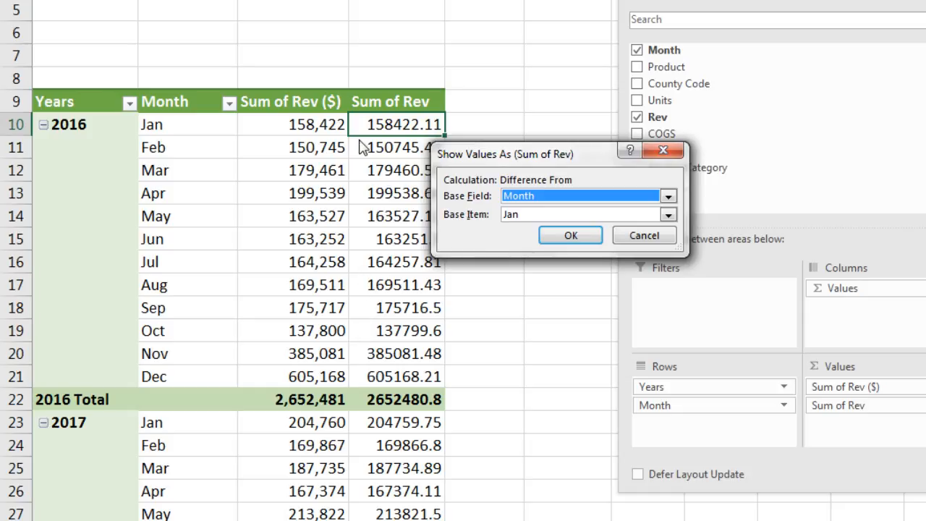
left_click(539, 215)
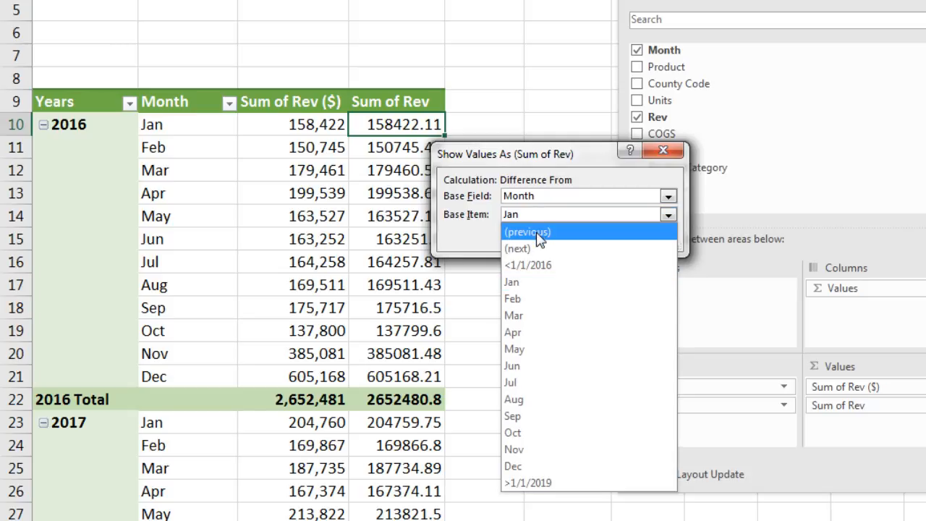
left_click(542, 232)
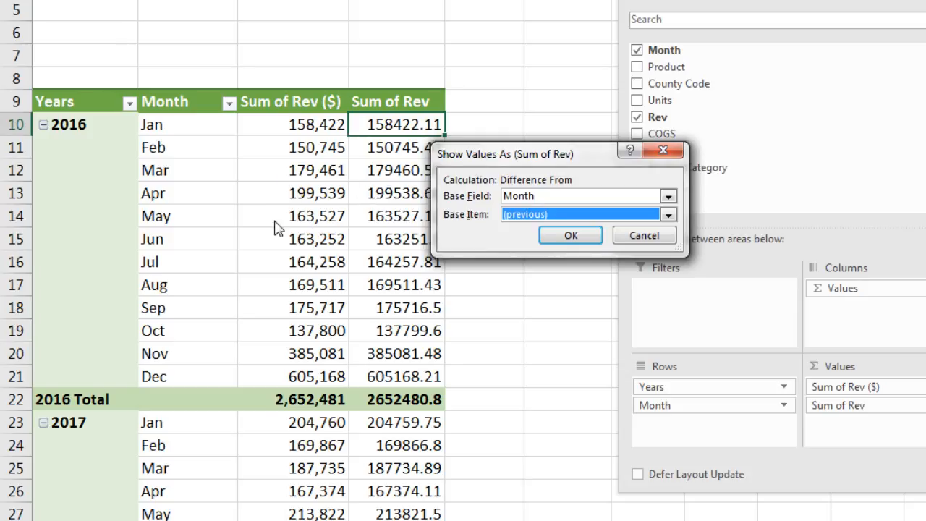
left_click(557, 237)
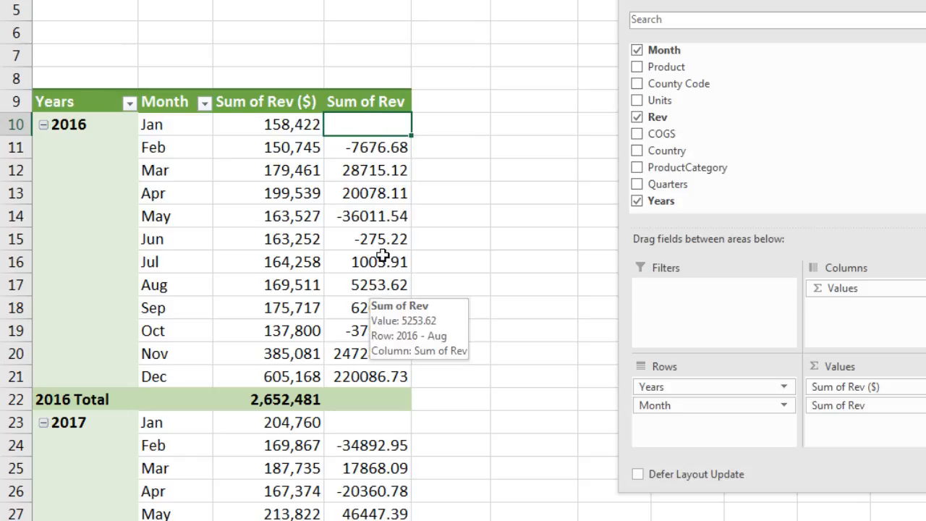
Step: Format the Difference From values in column D as Currency with 0 decimal places and no symbol
right_click(362, 126)
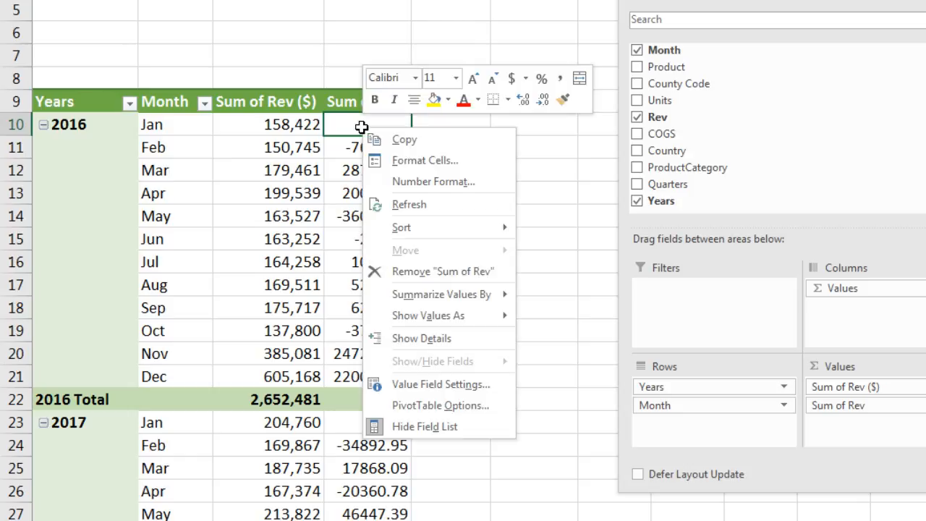
left_click(413, 182)
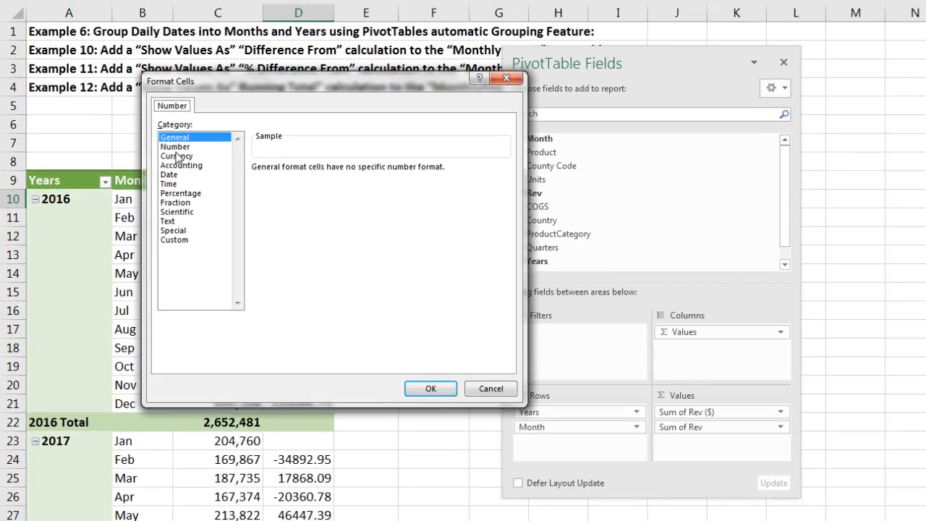
key("Down")
key("Down")
left_click_drag(240, 97, 472, 120)
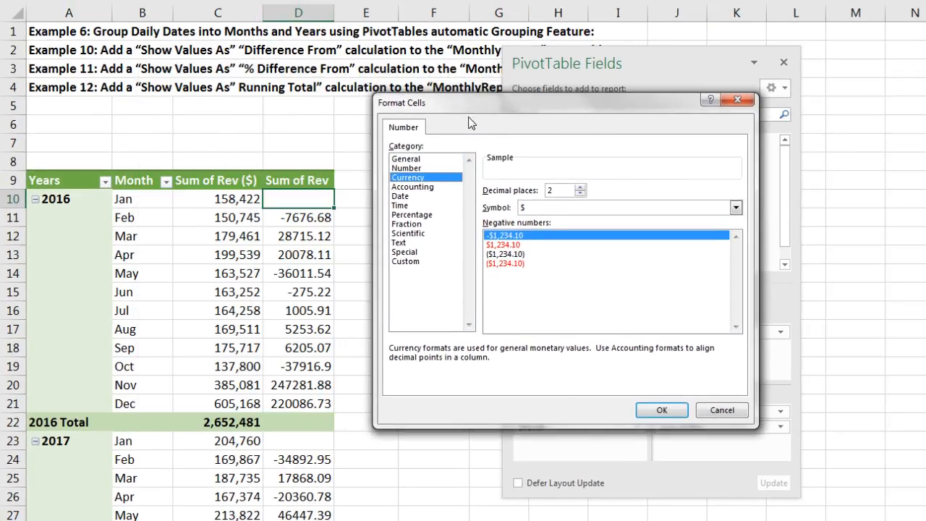
left_click(579, 194)
left_click(580, 194)
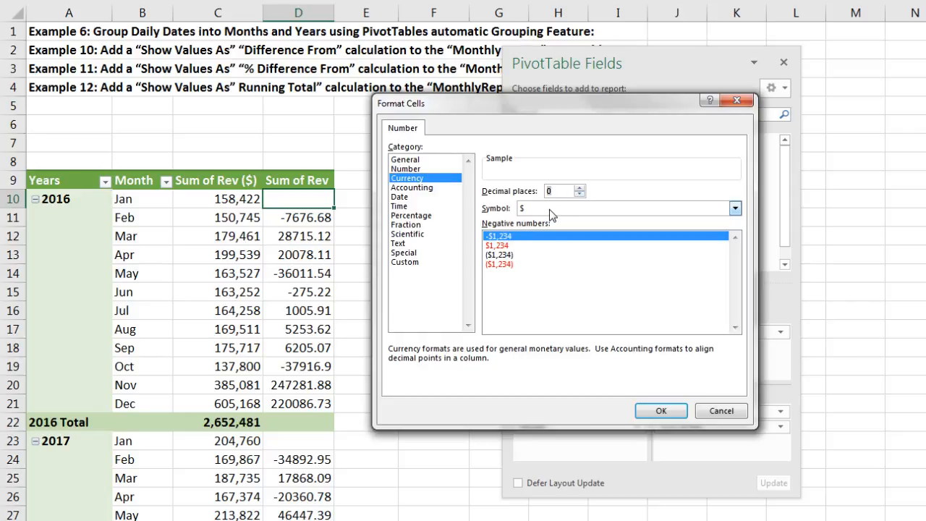
left_click(550, 209)
left_click(553, 218)
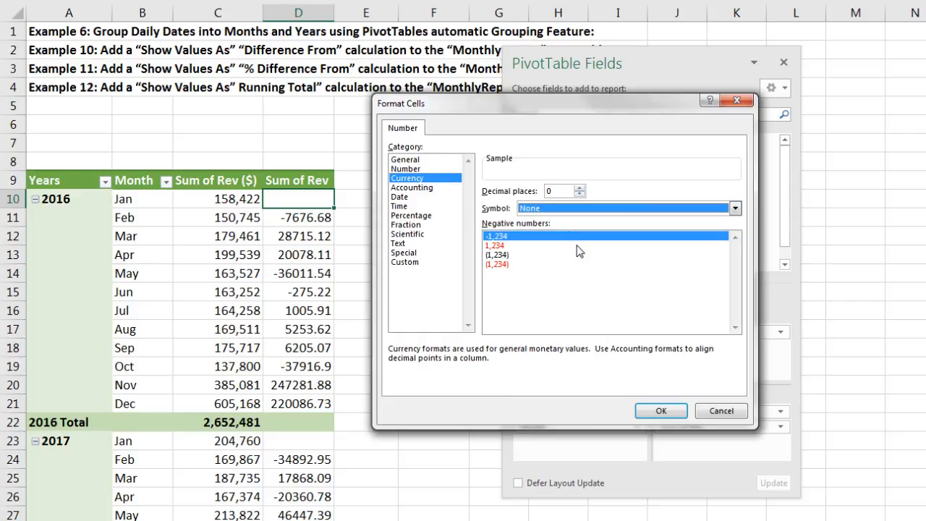
left_click(653, 409)
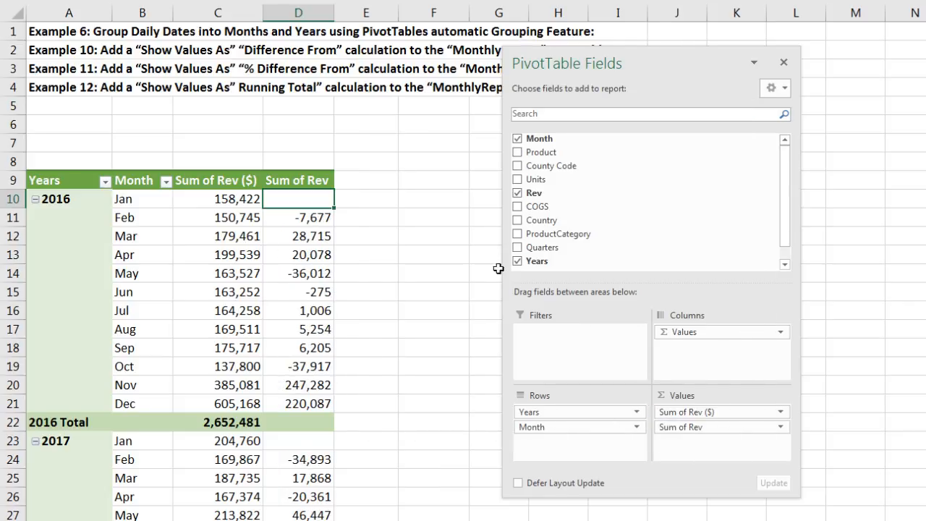
Step: Rename the Difference From column header in D9 to "Change from Previous Month"
left_click(314, 179)
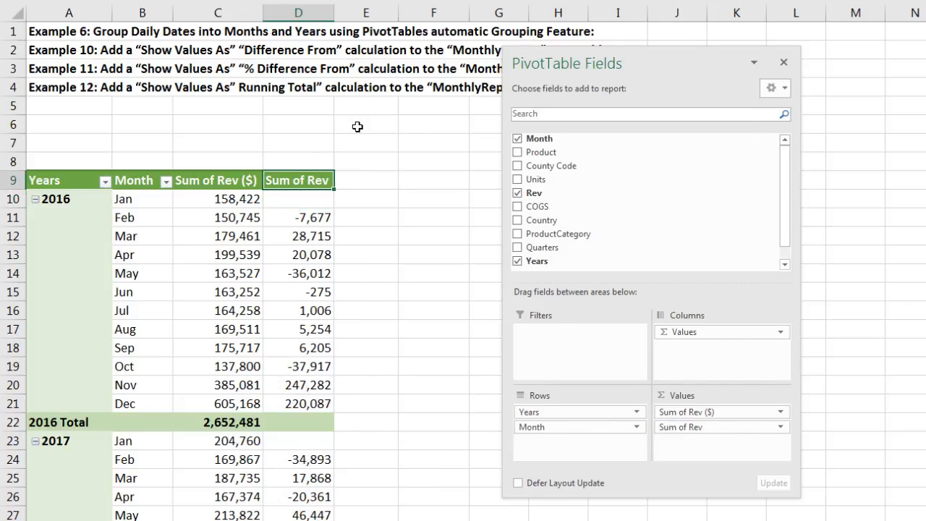
type("Change from P")
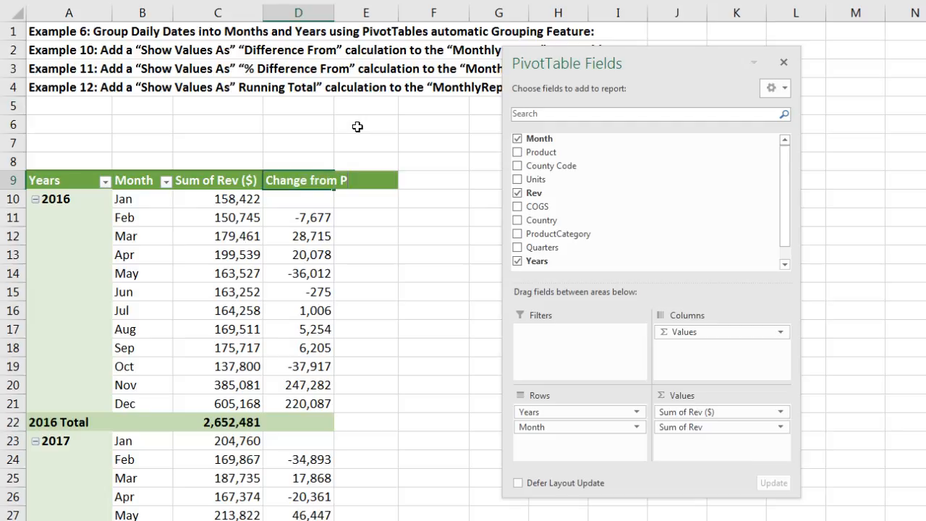
type("revious Month")
key("Return")
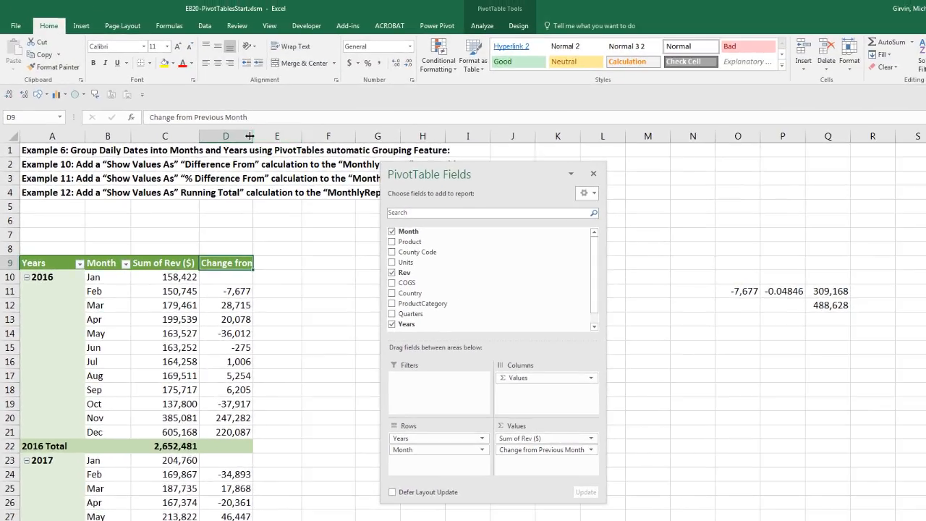
Step: Widen column D slightly and wrap the text of its header in D9
left_click_drag(309, 49, 332, 48)
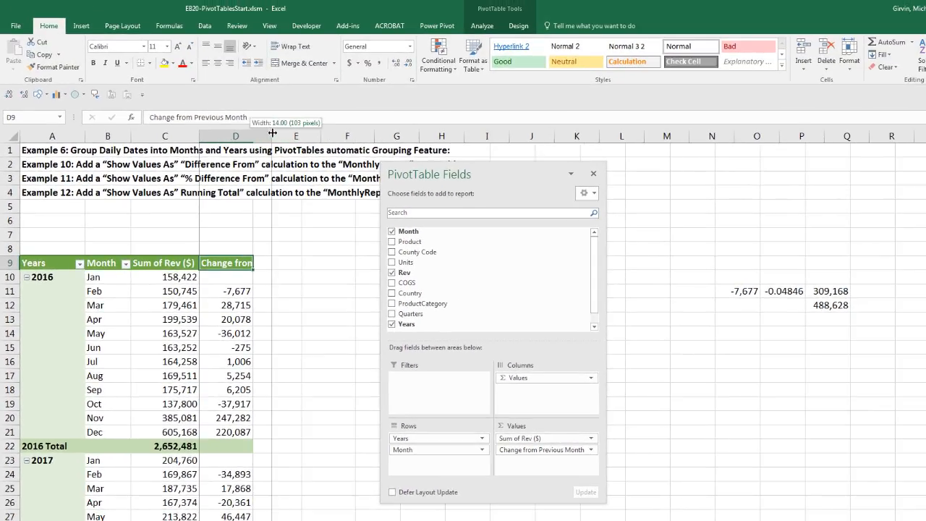
left_click_drag(272, 133, 272, 133)
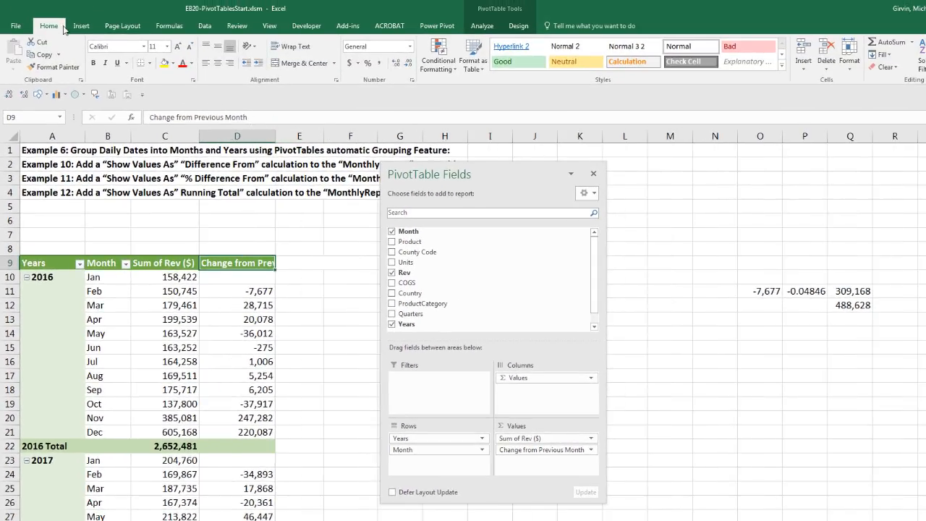
left_click(289, 48)
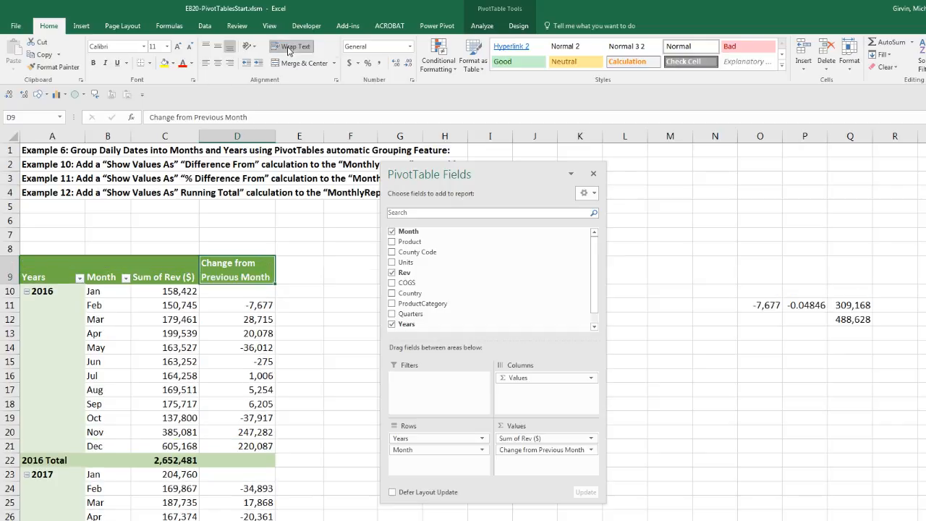
Step: Add the Rev field a third time to the PivotTable's Values area and enlarge the field list to fit the entries
left_click(261, 304)
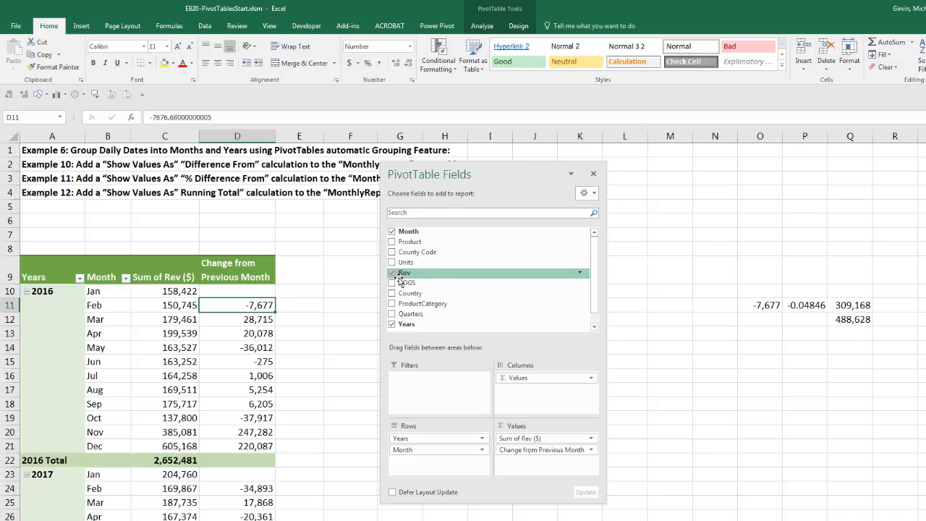
left_click_drag(400, 275, 536, 463)
left_click_drag(471, 172, 468, 161)
left_click_drag(491, 492, 491, 518)
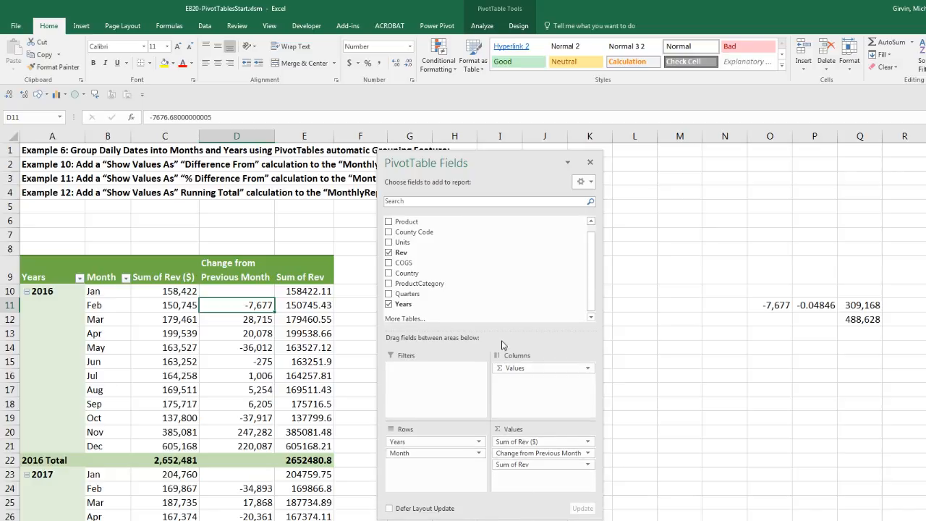
mouse_move(500, 329)
left_mouse_down()
mouse_move(503, 279)
mouse_move(509, 323)
left_mouse_up()
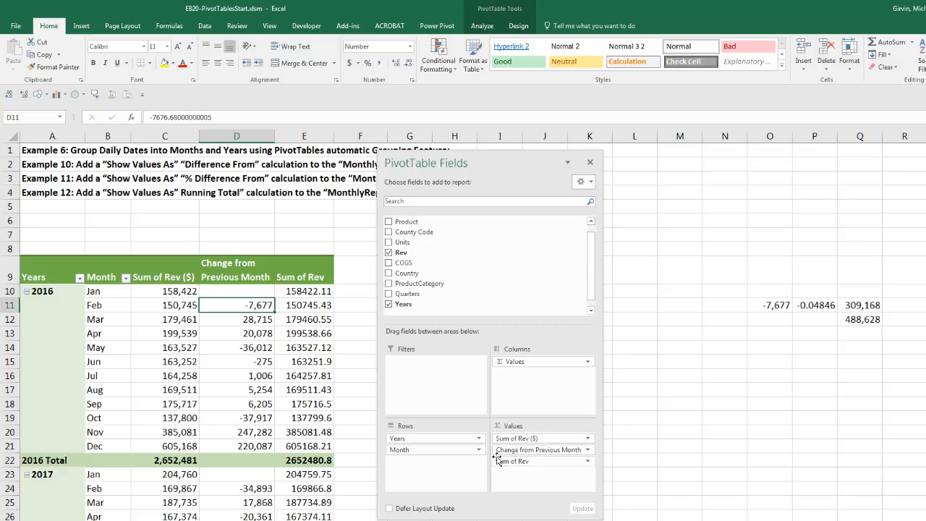
Step: Show the revenue values in column E as % Difference From, with Month as base field and (previous) as base item
right_click(306, 295)
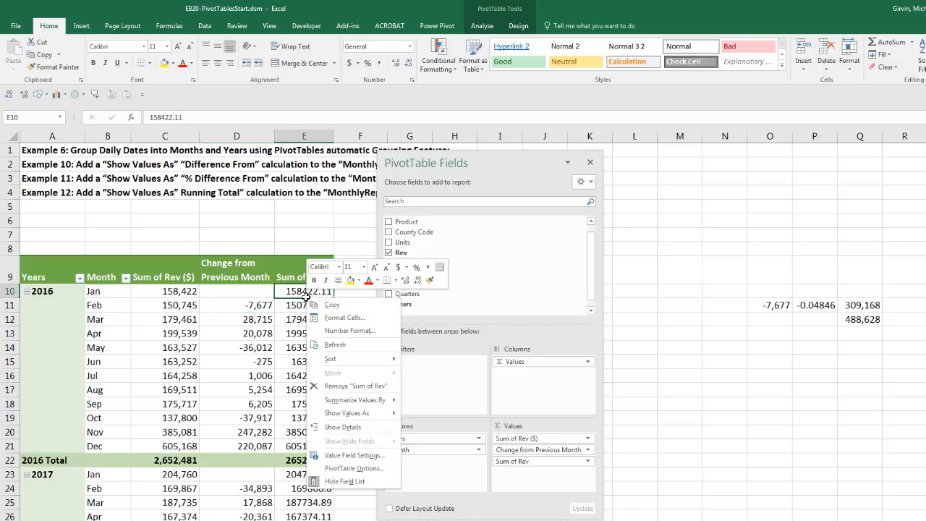
mouse_move(353, 417)
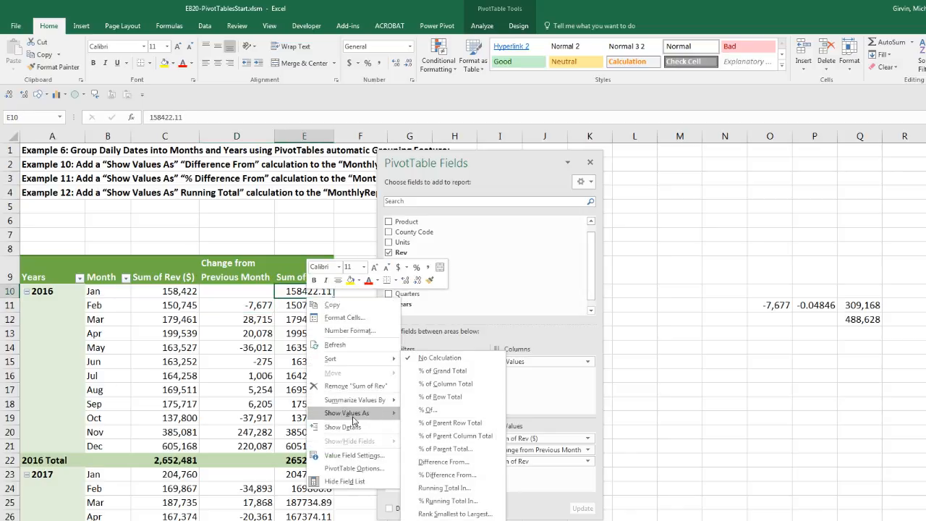
left_click(449, 475)
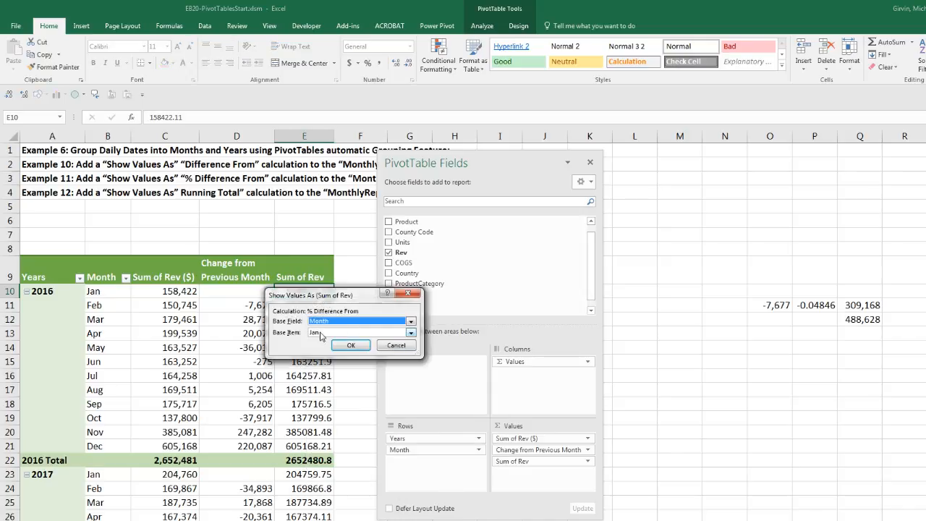
left_click(321, 335)
left_click(327, 344)
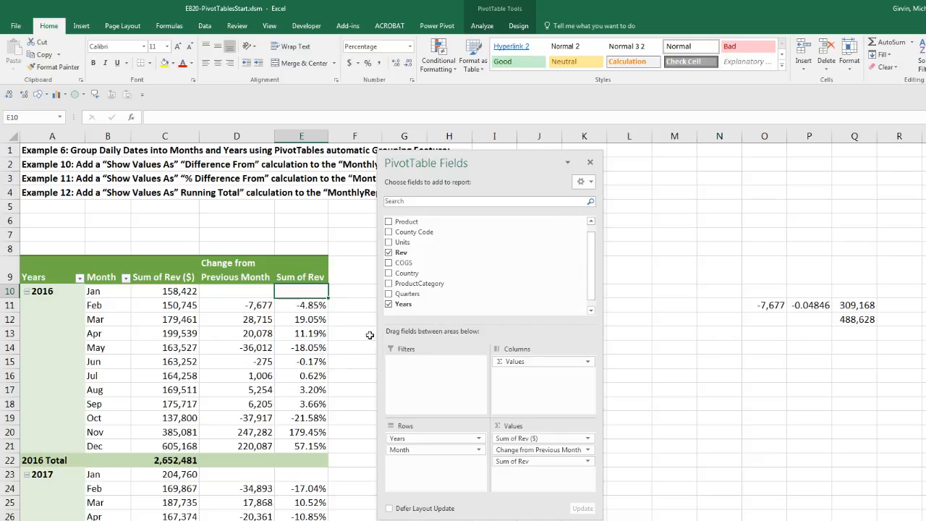
Step: Add the Rev field a fourth time to the Values area and move the field list clear of column F
scroll(434, 250, "down", 1)
left_click_drag(401, 244, 536, 479)
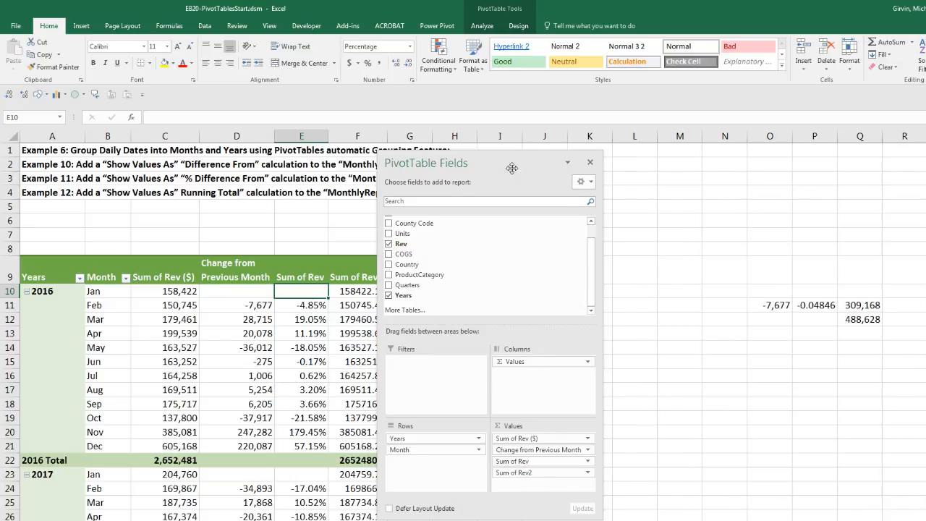
left_click_drag(517, 176, 591, 173)
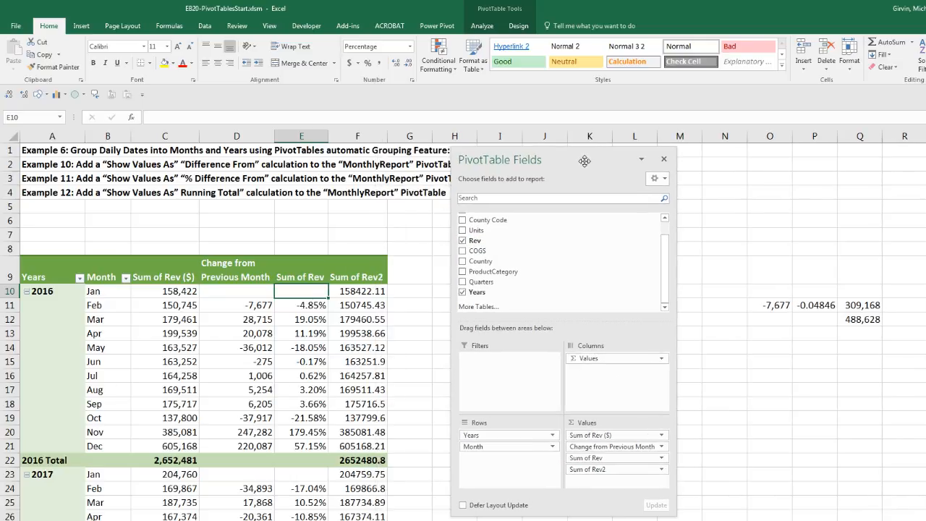
Step: Show the Sum of Rev2 values in column F as Running Total In with Month as base field
right_click(362, 291)
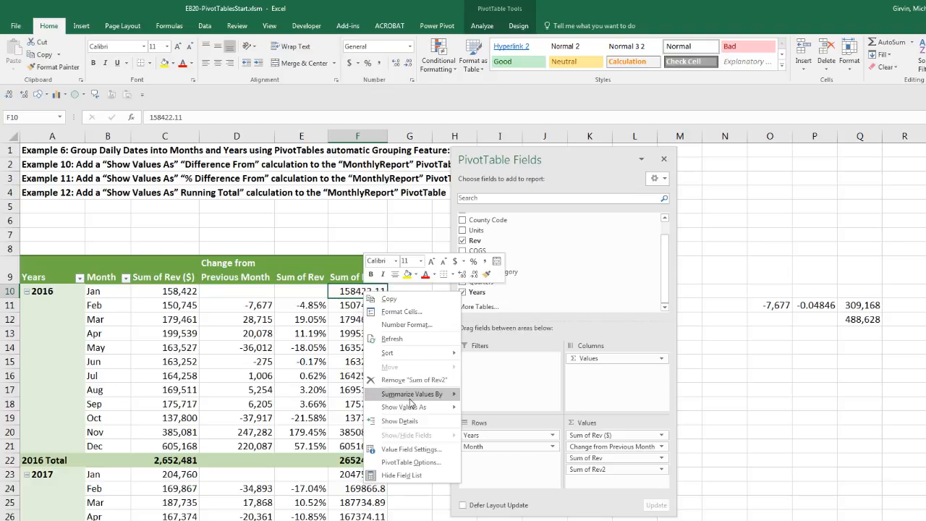
mouse_move(414, 410)
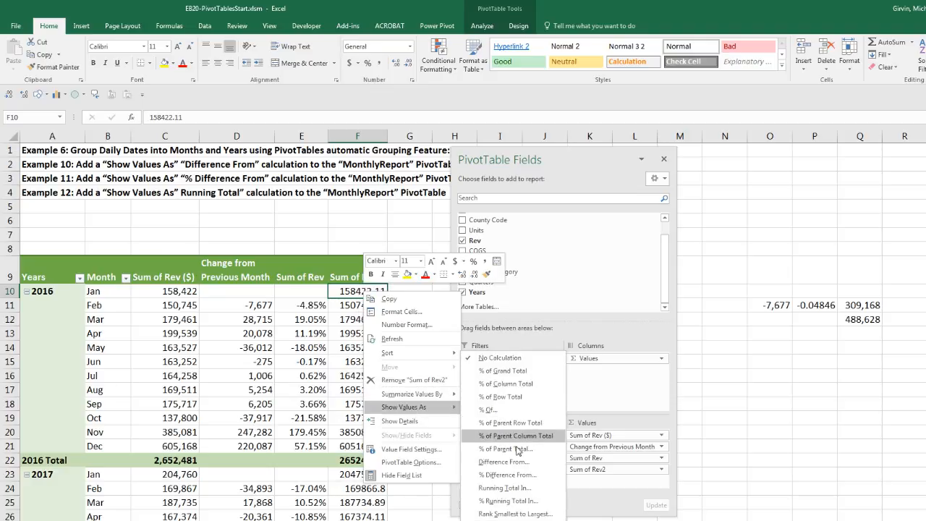
left_click(502, 488)
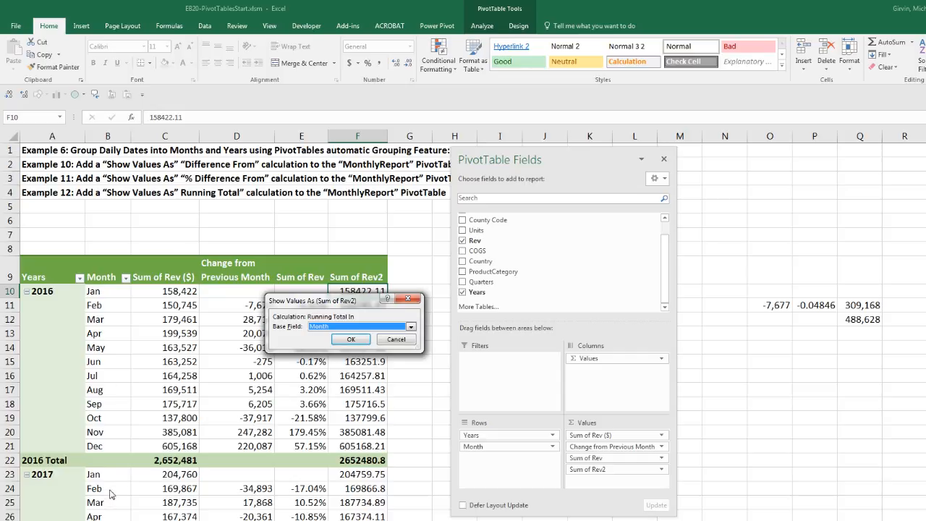
left_click(329, 327)
left_click(323, 348)
left_click(338, 327)
left_click(329, 337)
left_click(351, 340)
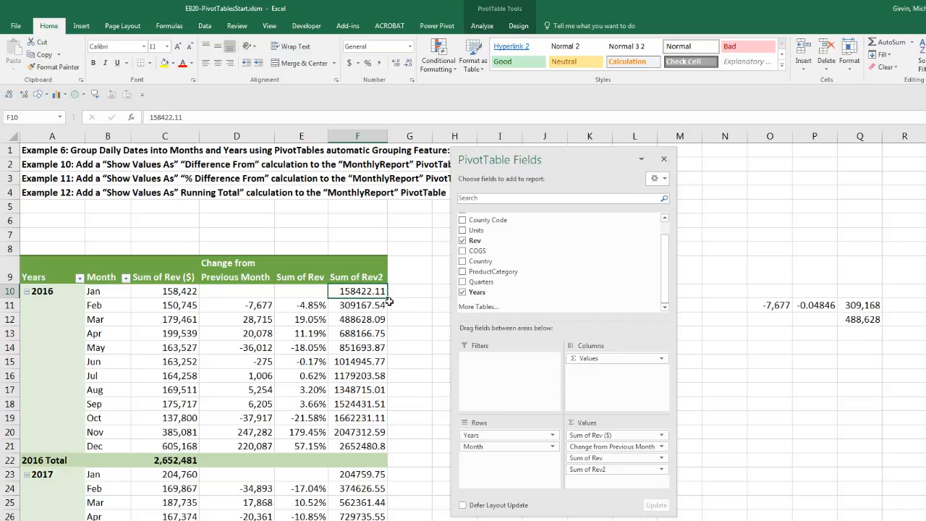
Step: Format the running total values in column F as Currency with 0 decimal places and no symbol
left_click(377, 446)
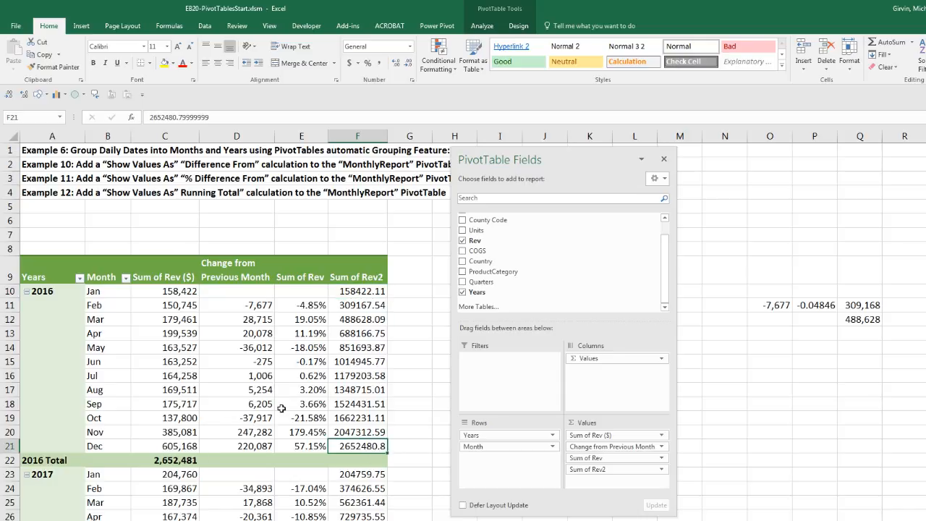
scroll(286, 405, "down", 4)
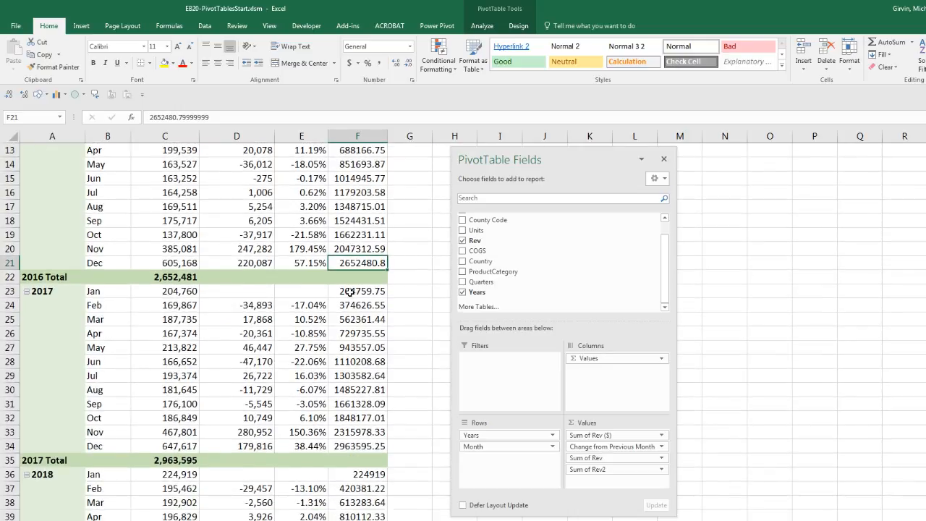
left_click(354, 448)
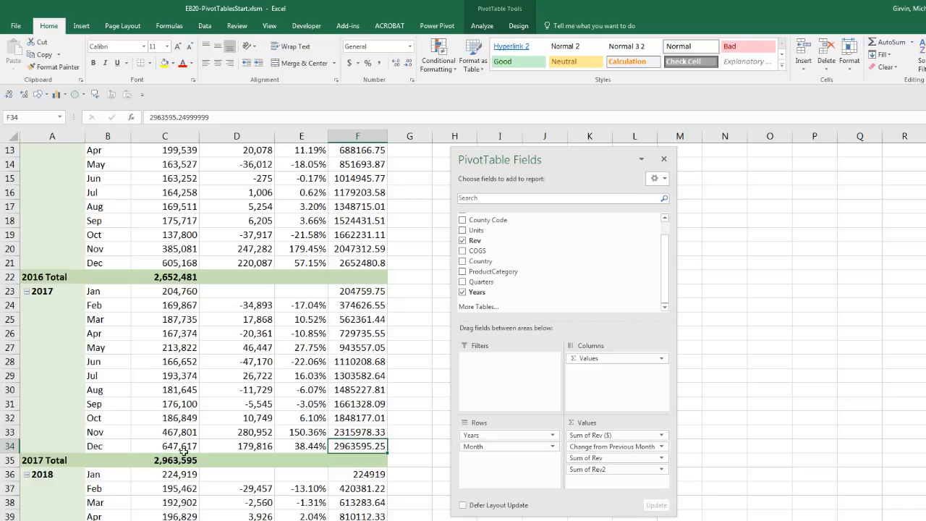
scroll(225, 416, "up", 4)
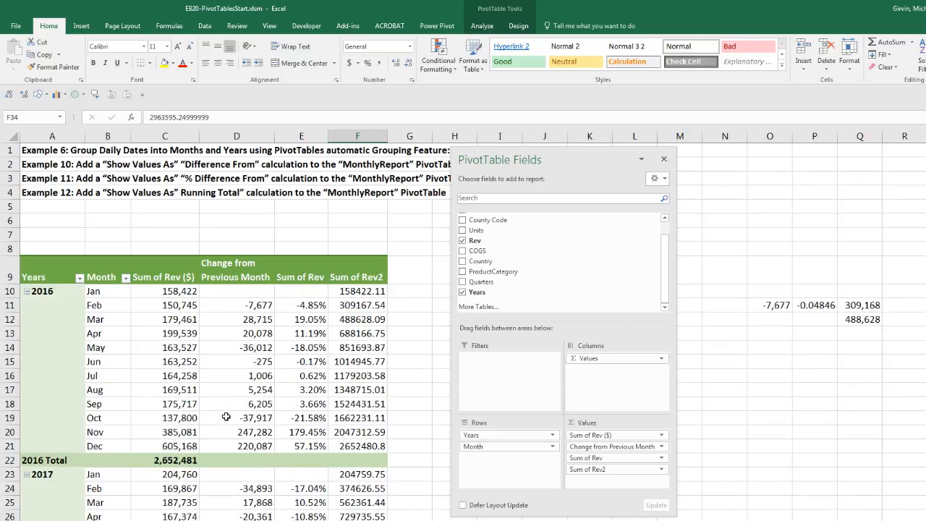
left_click(345, 289)
right_click(345, 289)
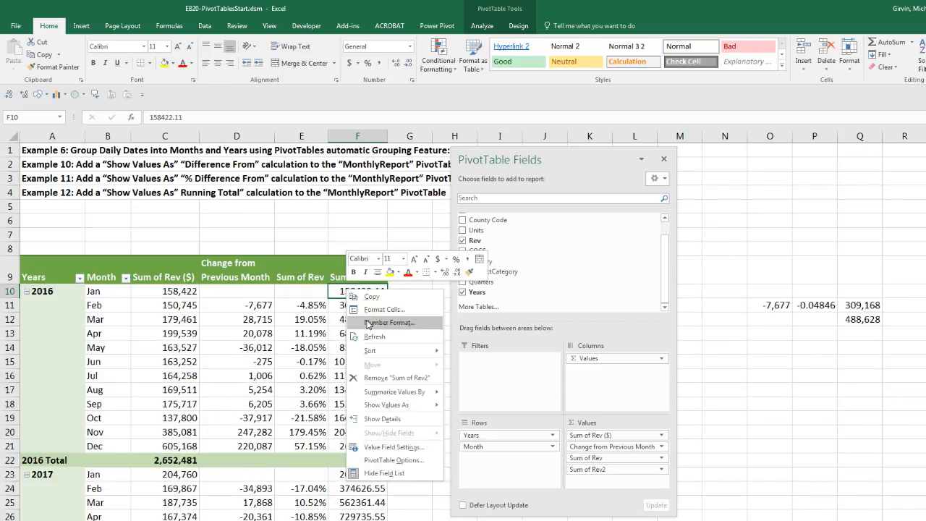
left_click(369, 321)
left_click(254, 251)
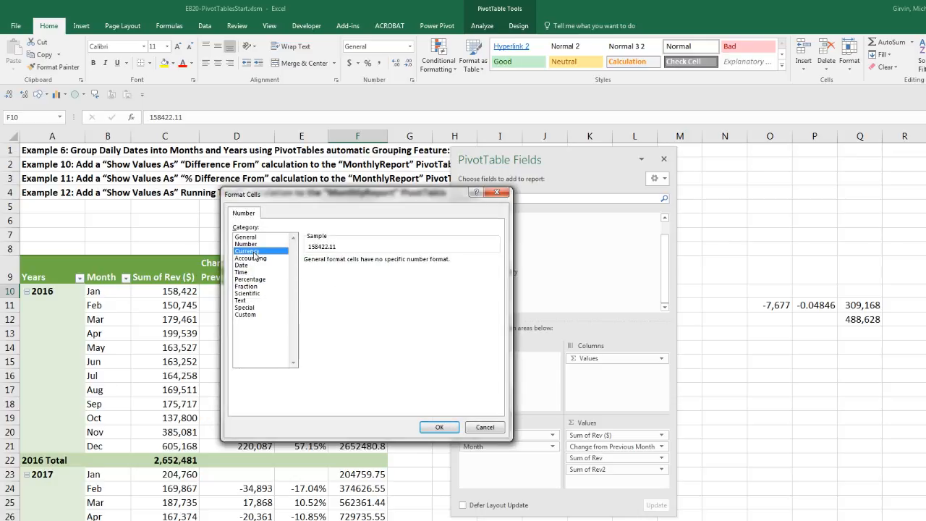
type("0")
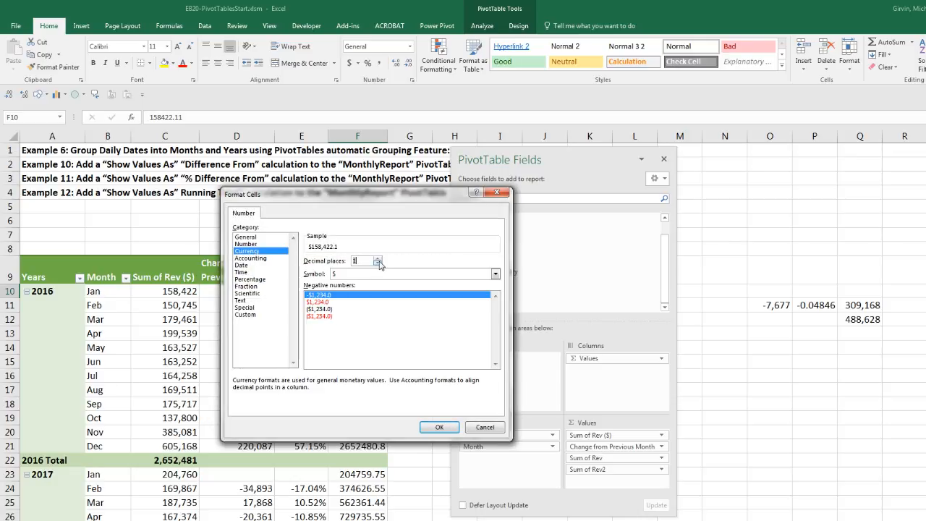
left_click(344, 274)
left_click(346, 285)
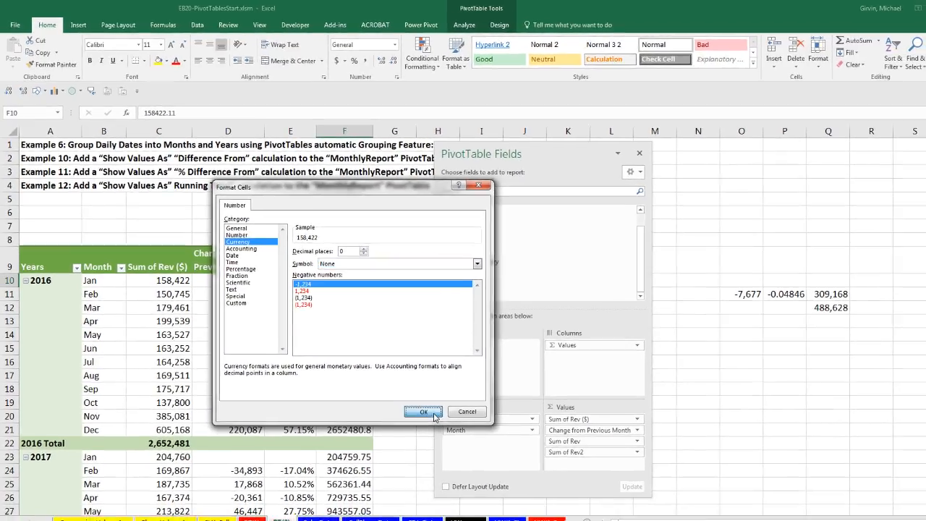
key("Return")
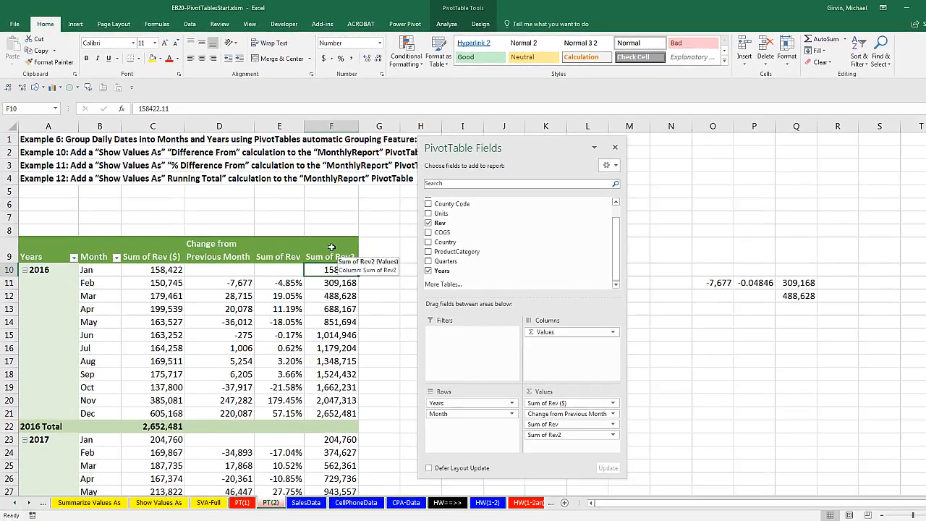
Step: Rename the E9 header to % Change and the F9 header to Running Total ($), wrap F9's text, and move the field list away from the report
left_click(279, 255)
type("% Chnage")
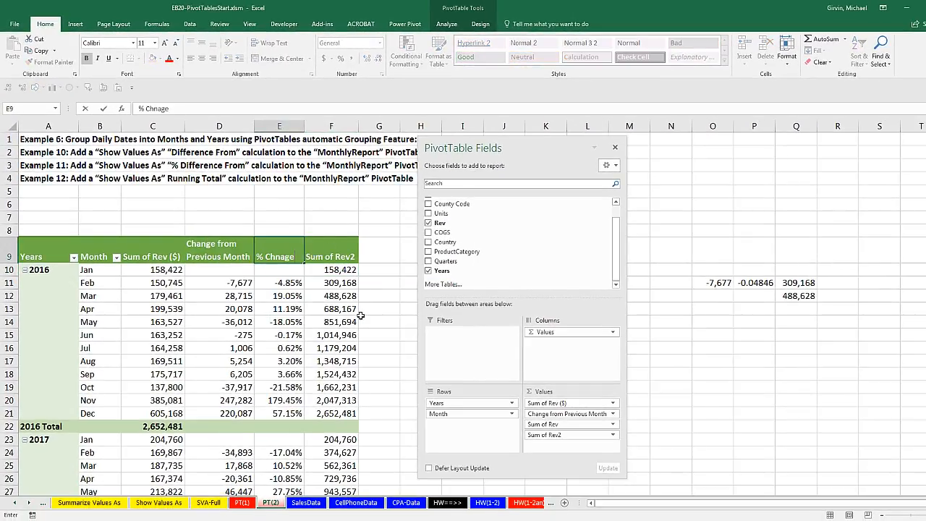
key("Tab")
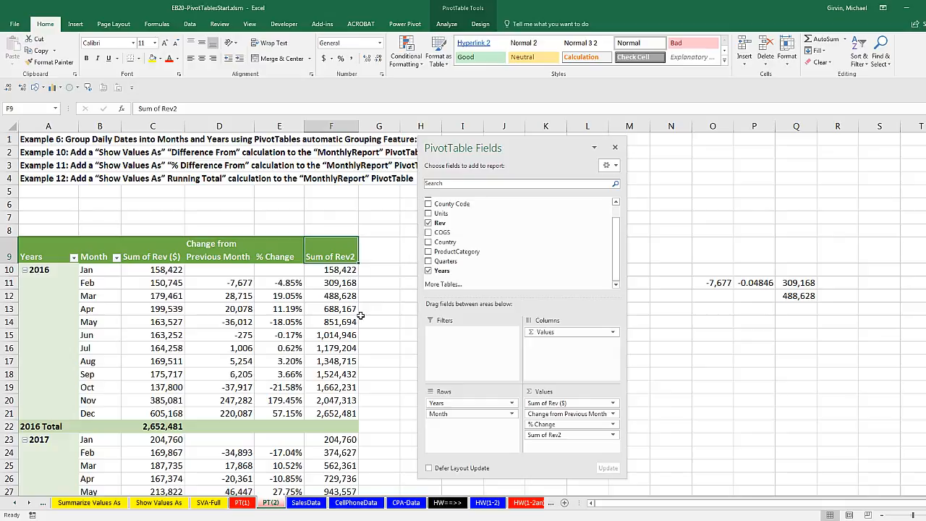
type("Running Total ($")
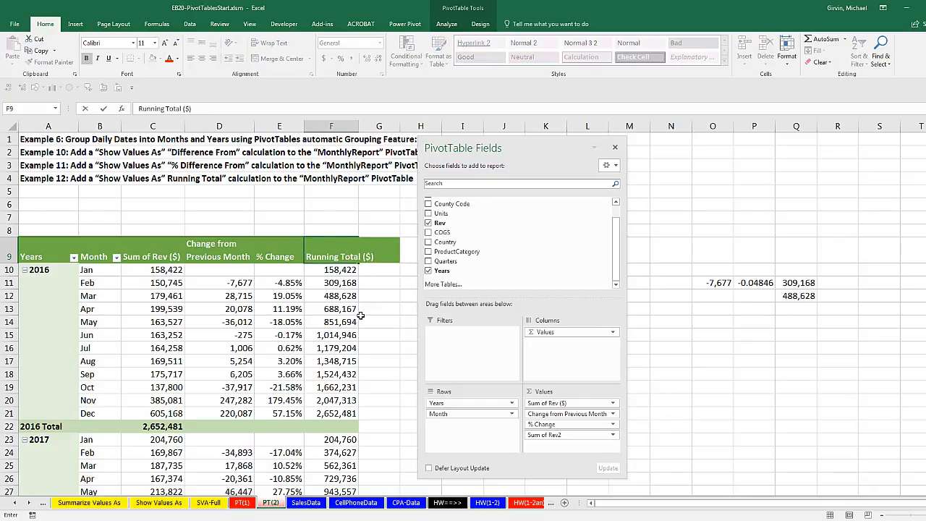
key("ctrl+Return")
left_click(273, 46)
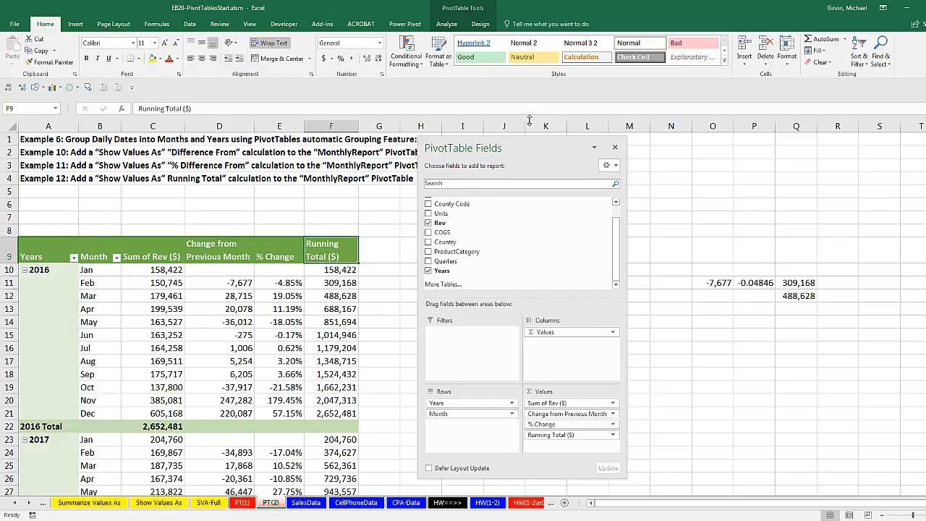
left_click_drag(522, 145, 602, 148)
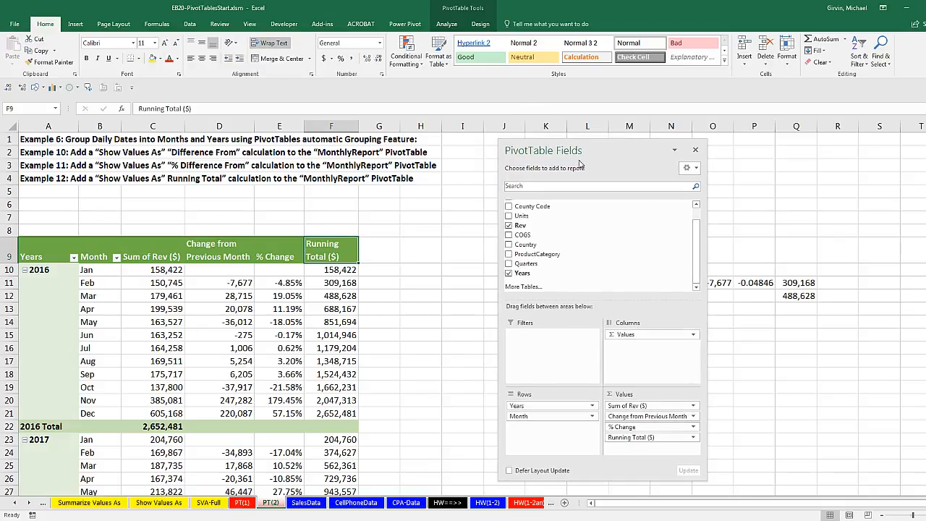
Step: Examine the March 2016 row across the revenue, change, % change and running total columns of the report
scroll(439, 239, "down", 1)
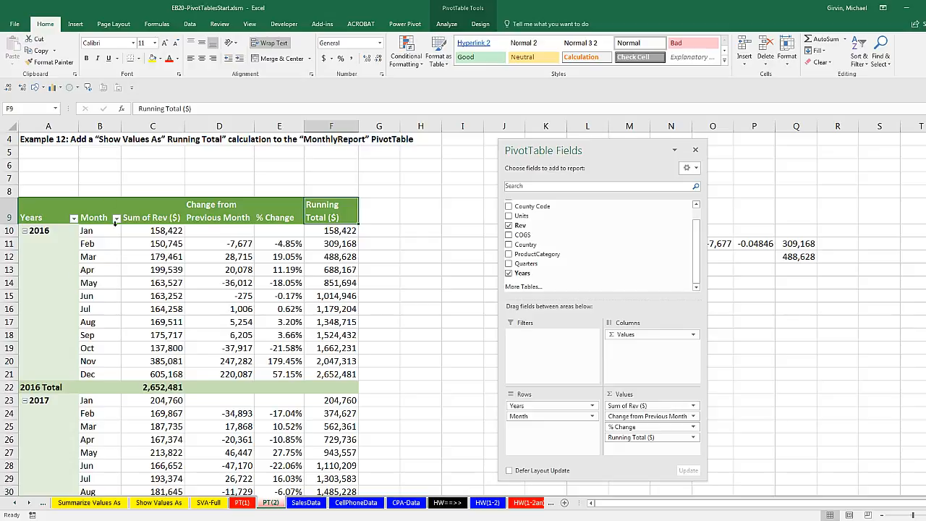
left_click(109, 257)
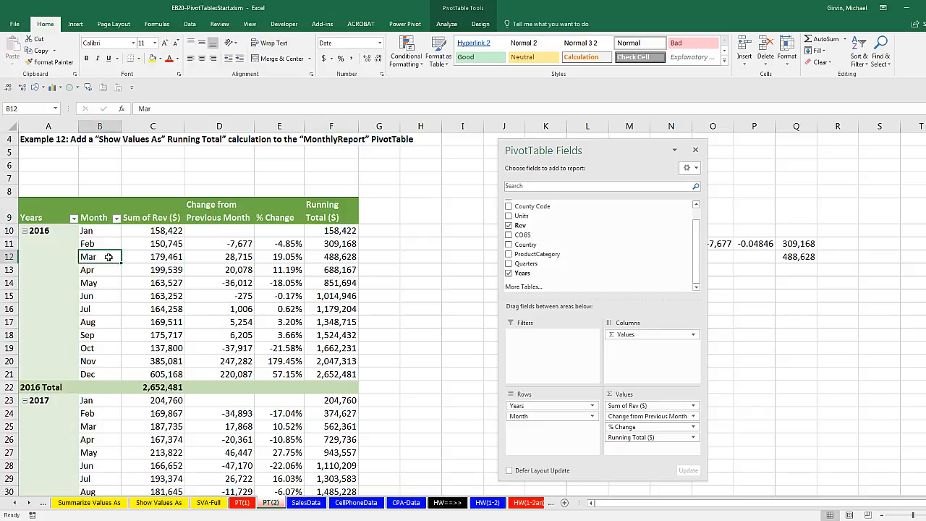
left_click(157, 257)
left_click(239, 257)
left_click(279, 257)
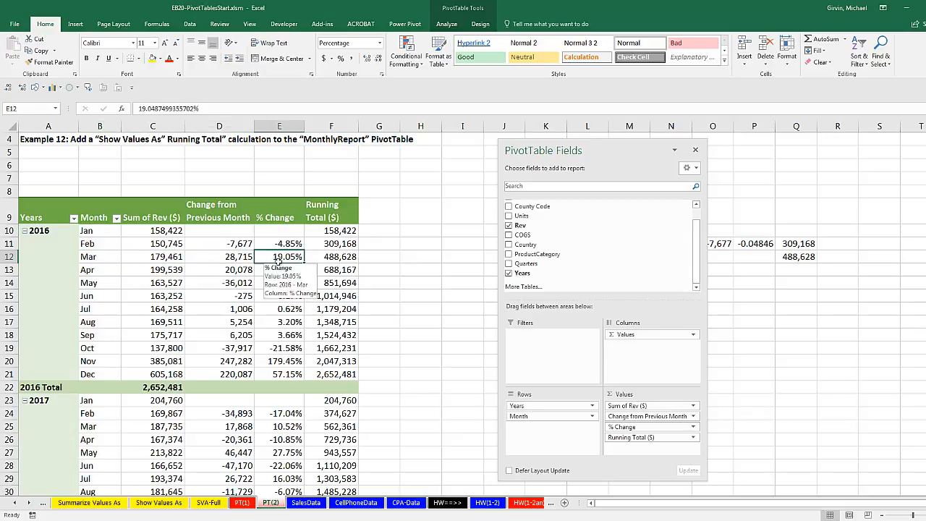
left_click(329, 259)
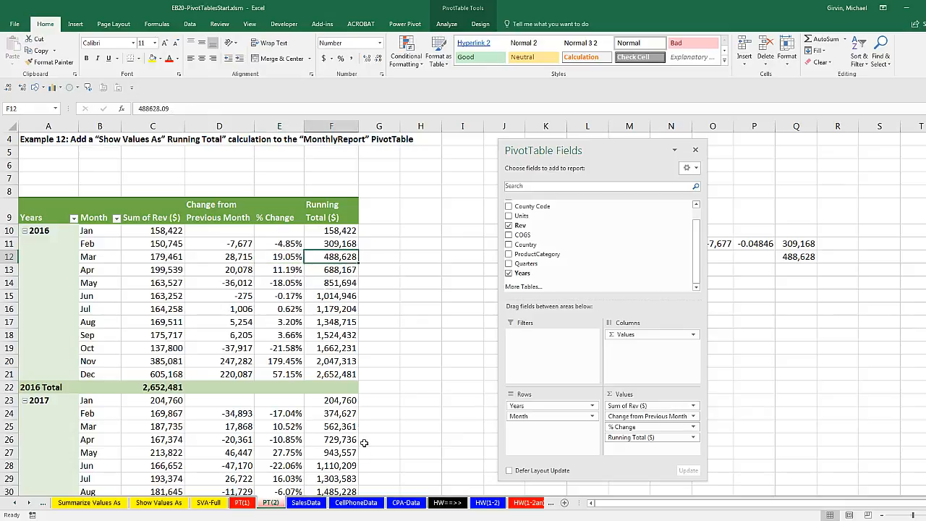
Step: Open the CellPhoneData sheet and examine the phone names listed in the Phones Purchased column
left_click(345, 503)
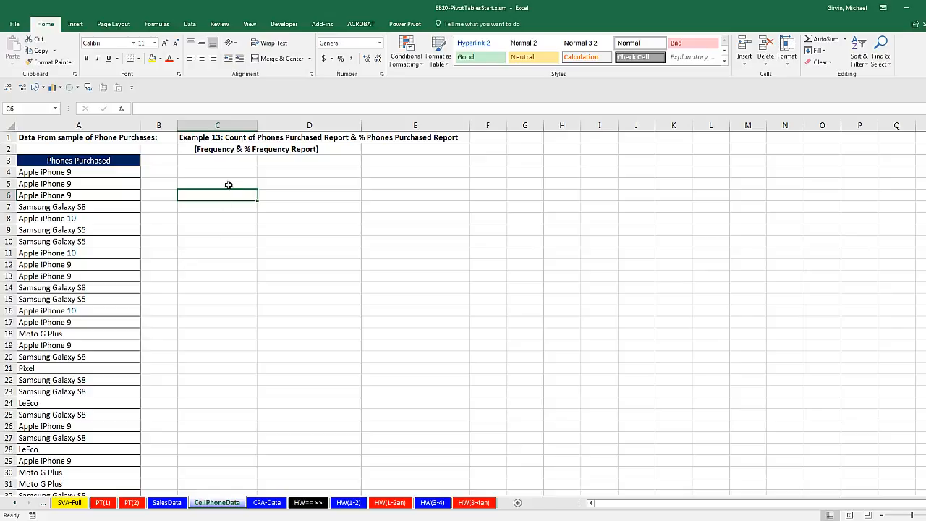
left_click(83, 162)
left_click(76, 172)
left_click(81, 208)
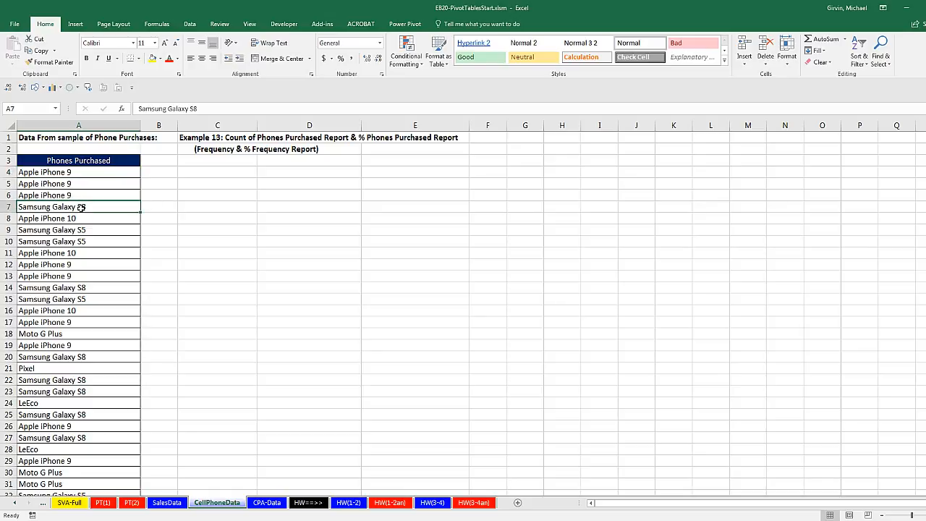
left_click(73, 219)
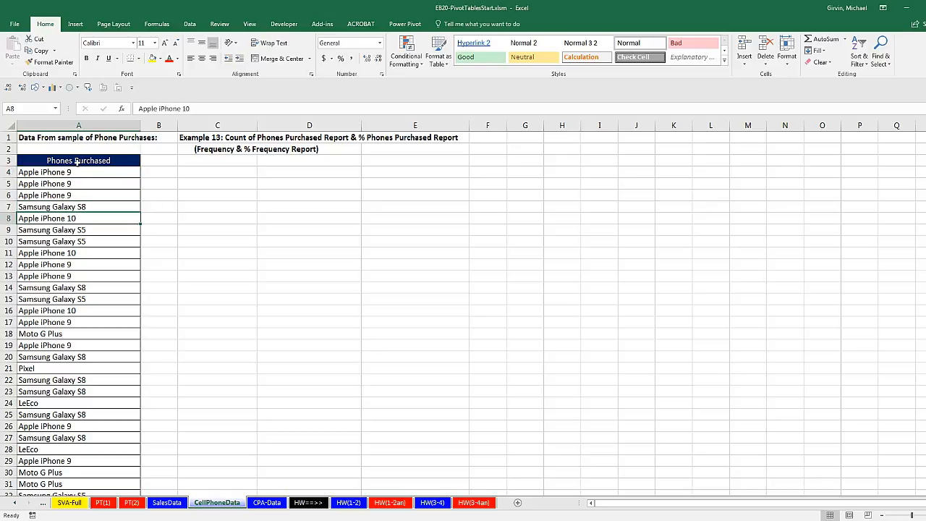
left_click_drag(79, 160, 72, 333)
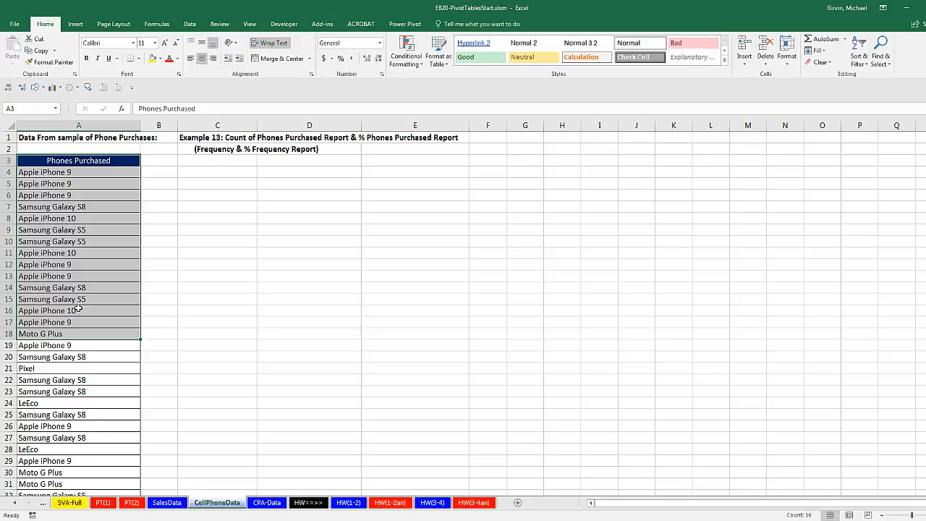
left_click(80, 171)
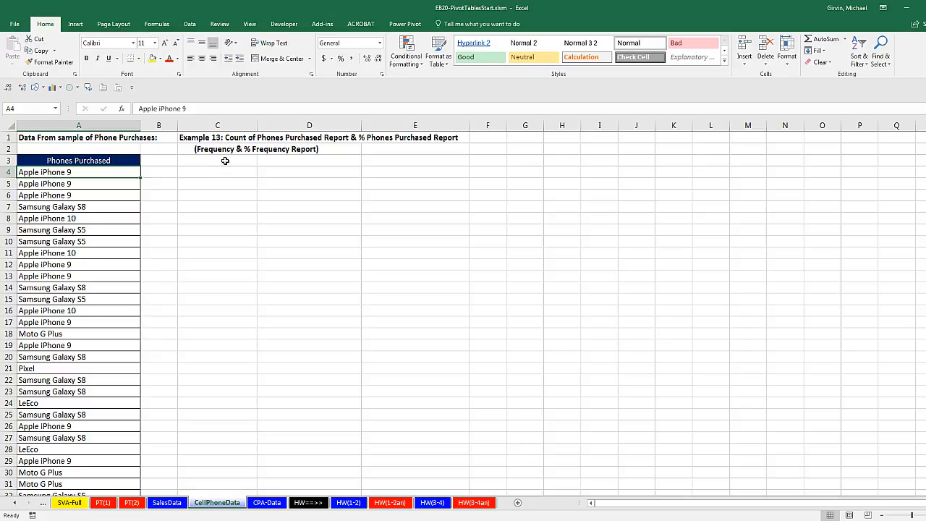
Step: Create a PivotTable from the Phones Purchased data on the existing CellPhoneData worksheet at cell C6
left_click(123, 195)
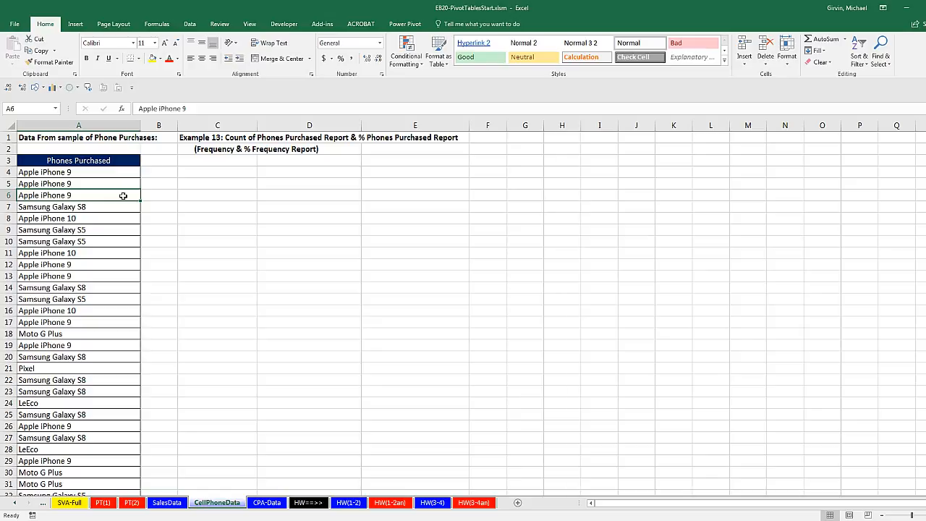
key("alt")
key("n")
key("v")
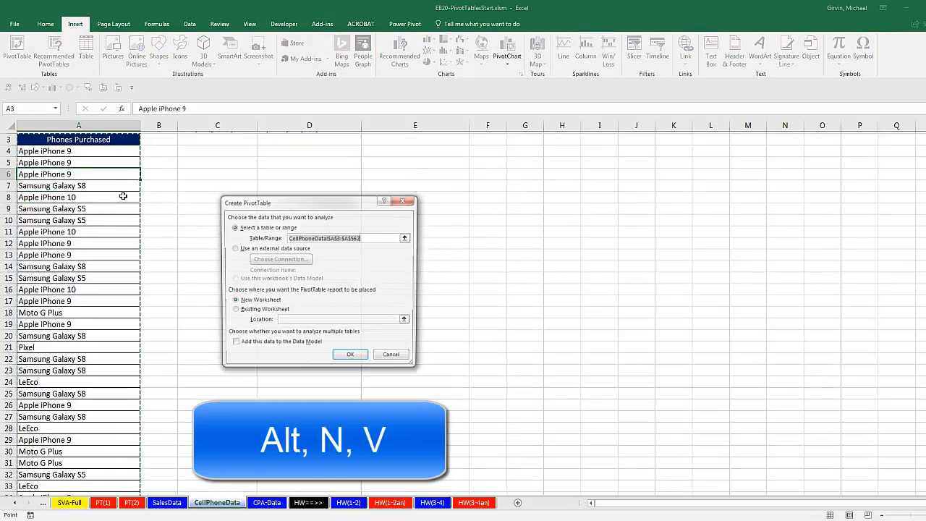
left_click(233, 311)
left_click(296, 320)
scroll(192, 141, "up", 1)
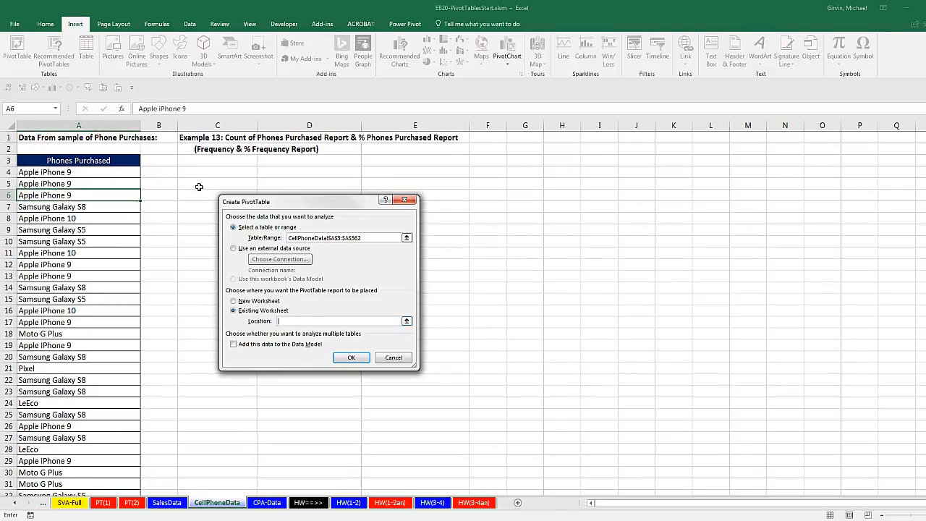
left_click(199, 191)
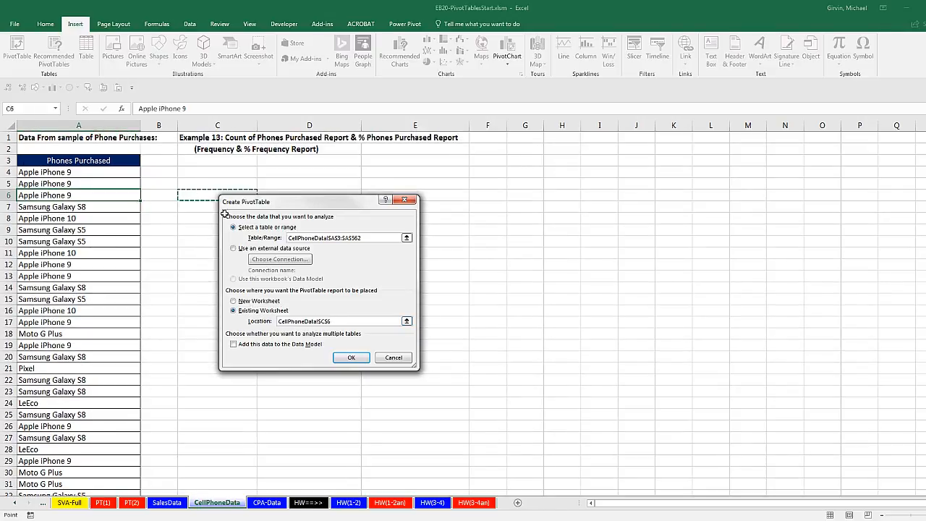
left_click(347, 359)
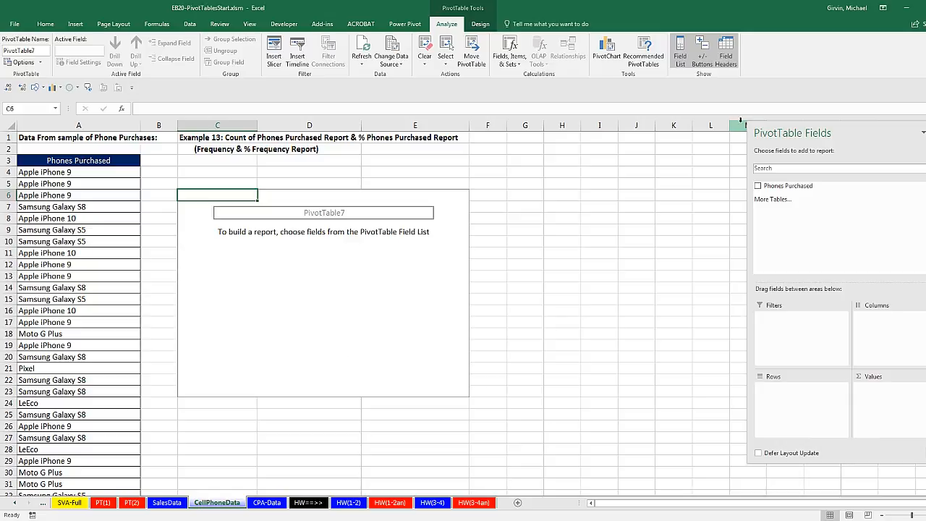
Step: Move the field list beside the report and add Phones Purchased once to Rows and twice to Values
left_click_drag(771, 131, 514, 135)
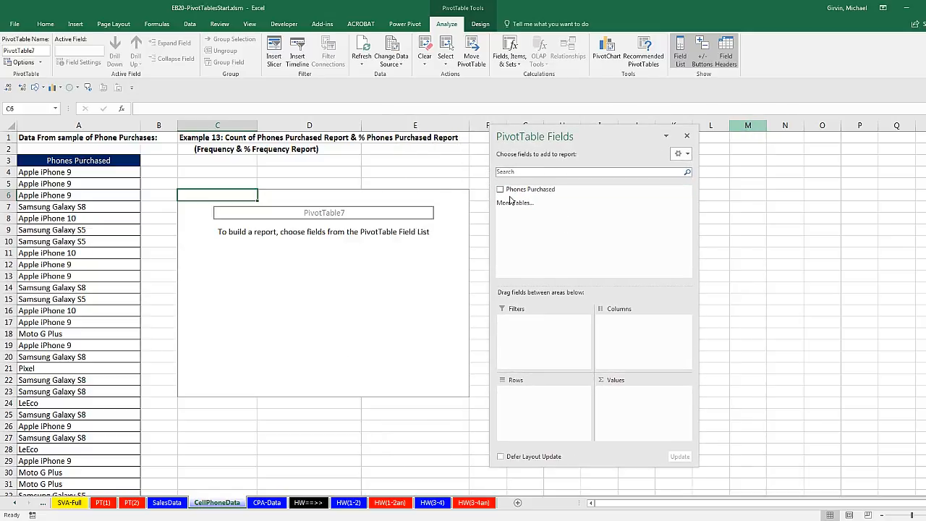
left_click_drag(529, 189, 536, 407)
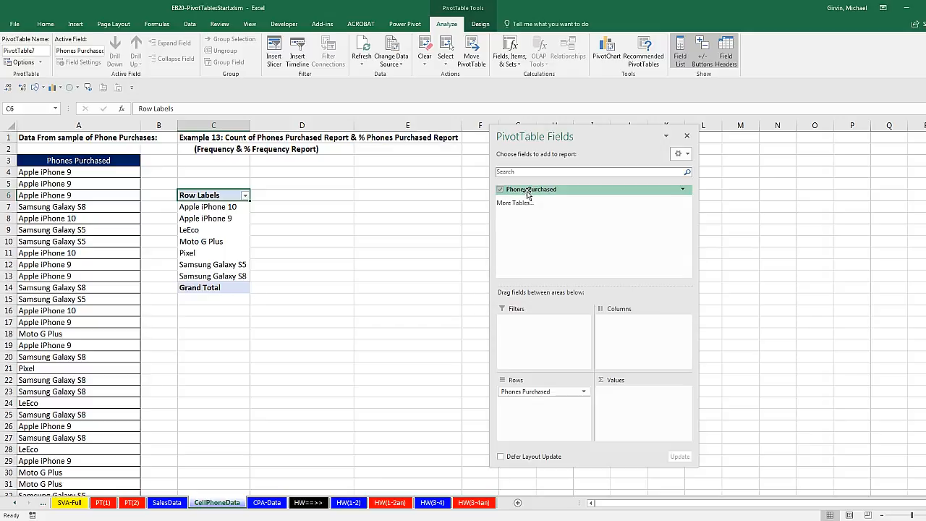
left_click_drag(527, 194, 616, 410)
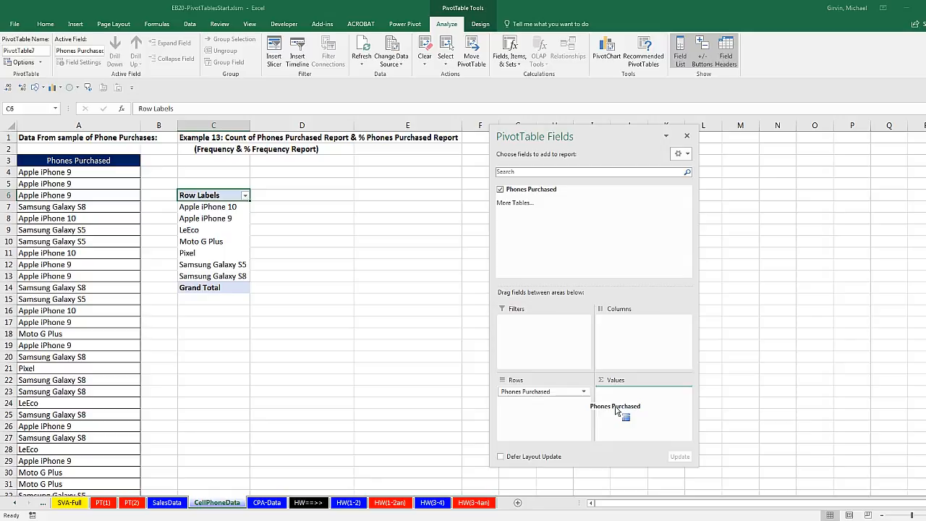
left_click_drag(615, 410, 616, 411)
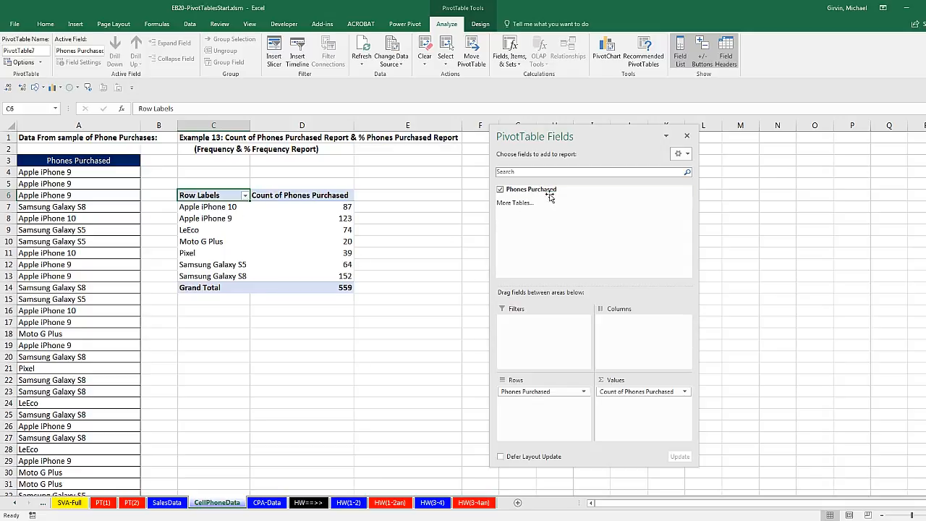
left_click_drag(539, 193, 631, 430)
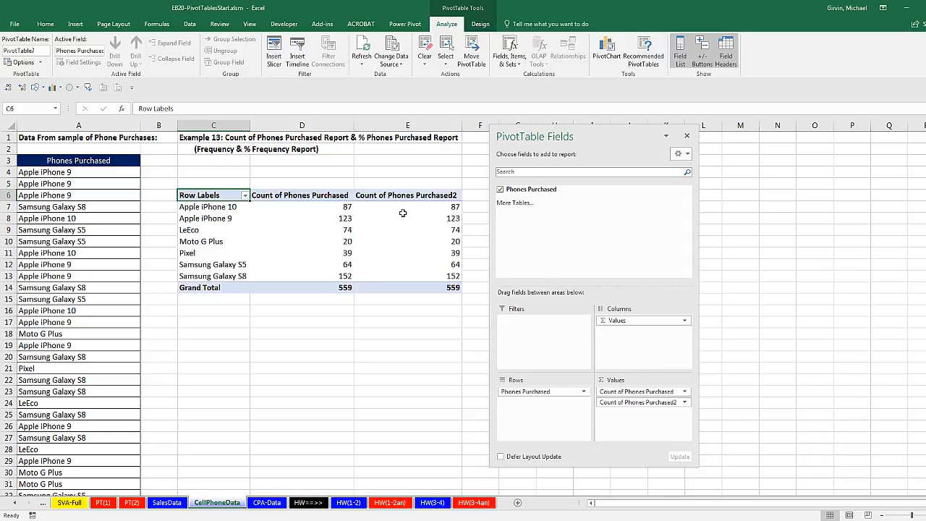
Step: Show the second phone count in column E as % of Column Total
right_click(370, 208)
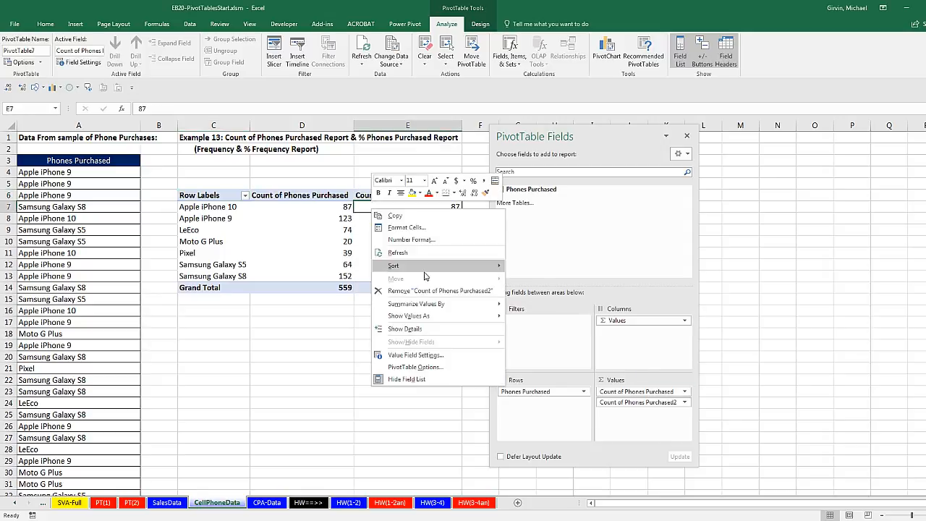
mouse_move(431, 317)
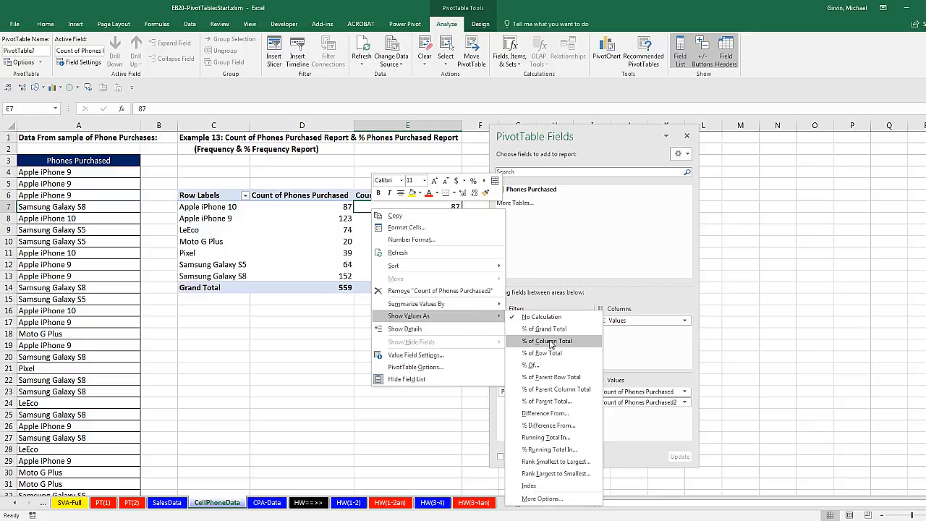
left_click(550, 341)
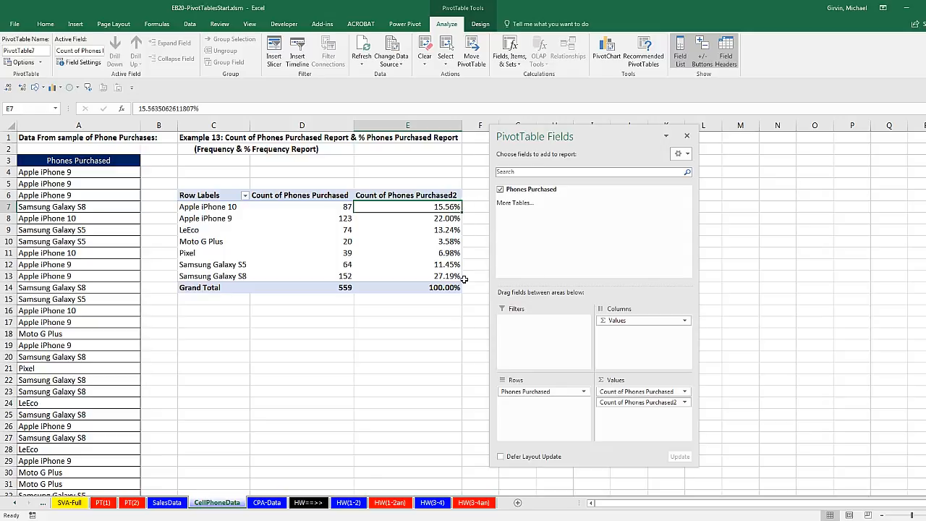
Step: Examine the percentage frequencies and their grand total in column E, moving the field list clear of the report
left_click(411, 288)
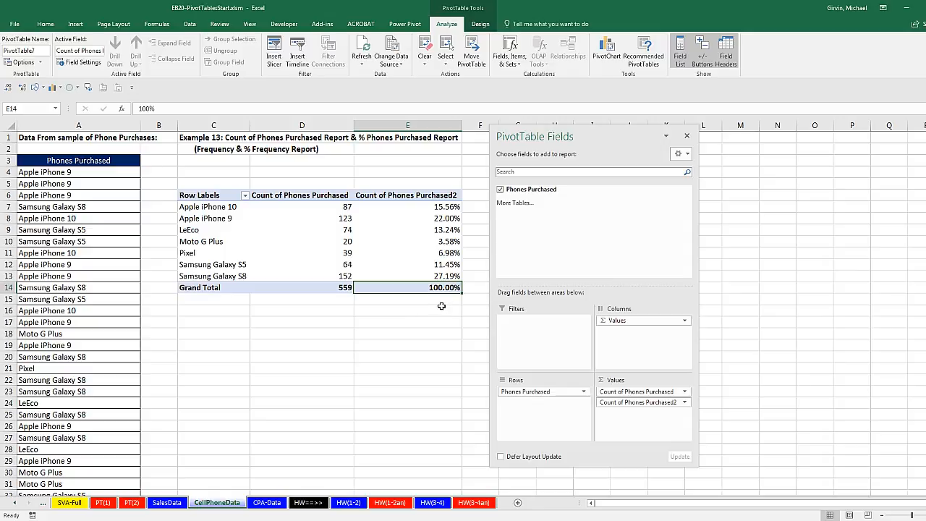
left_click(416, 210)
left_click(416, 230)
left_click(411, 243)
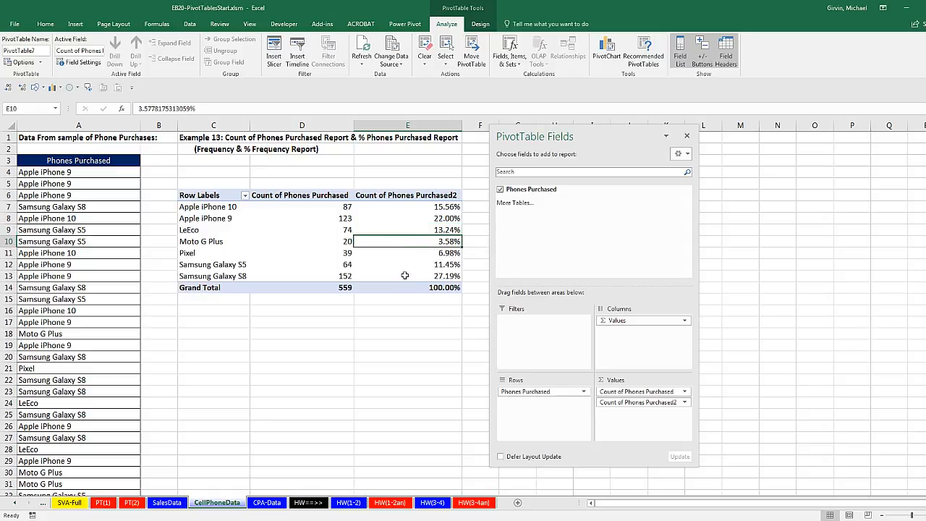
left_click(405, 277)
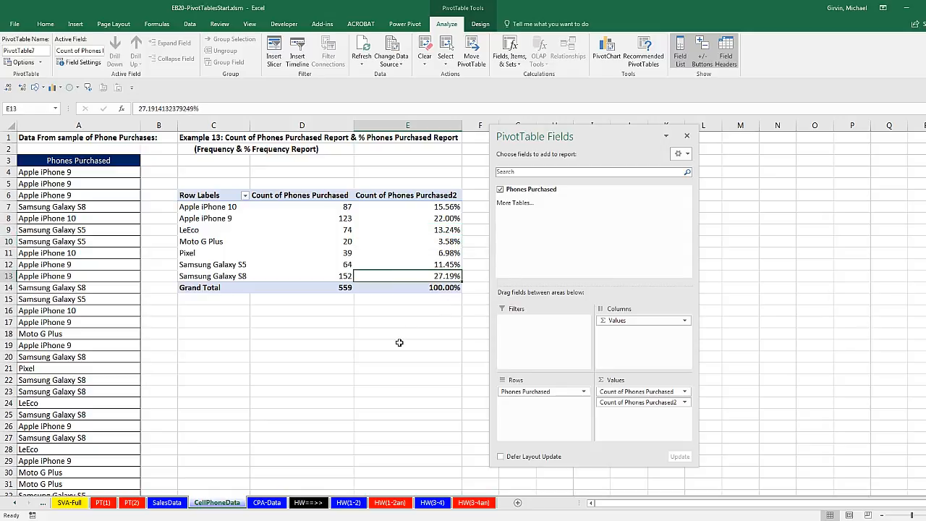
left_click(436, 217)
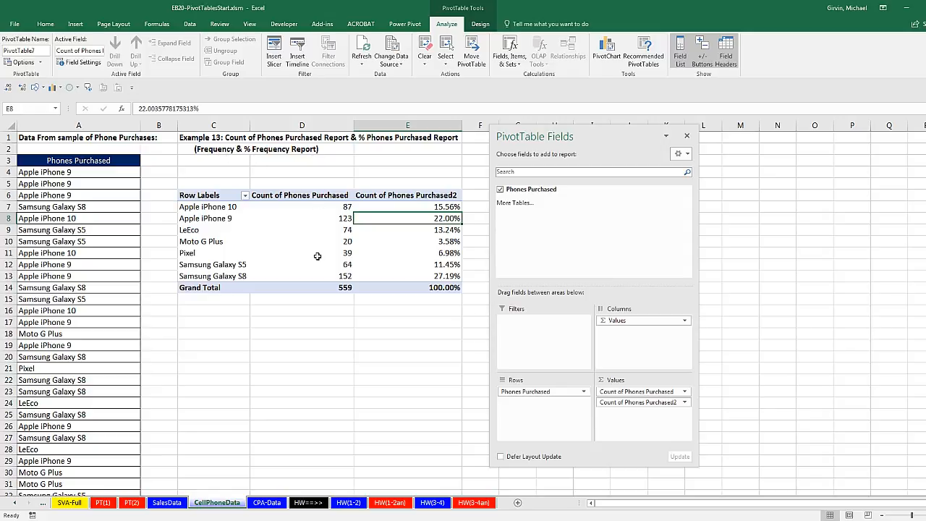
mouse_move(424, 240)
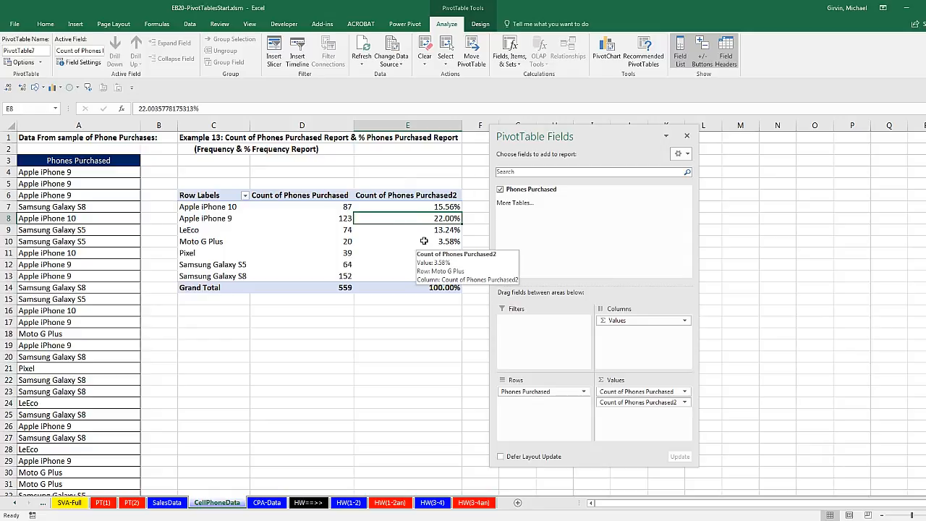
left_click_drag(526, 139, 599, 146)
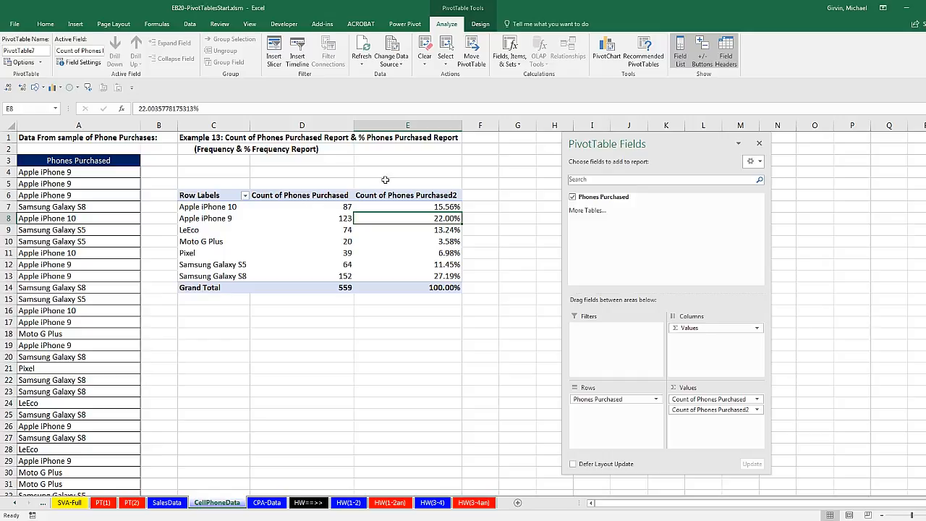
mouse_move(408, 219)
Step: Examine the CPA-Data survey's score, prep course and pass/fail columns, including the last records of the data set
left_click(265, 505)
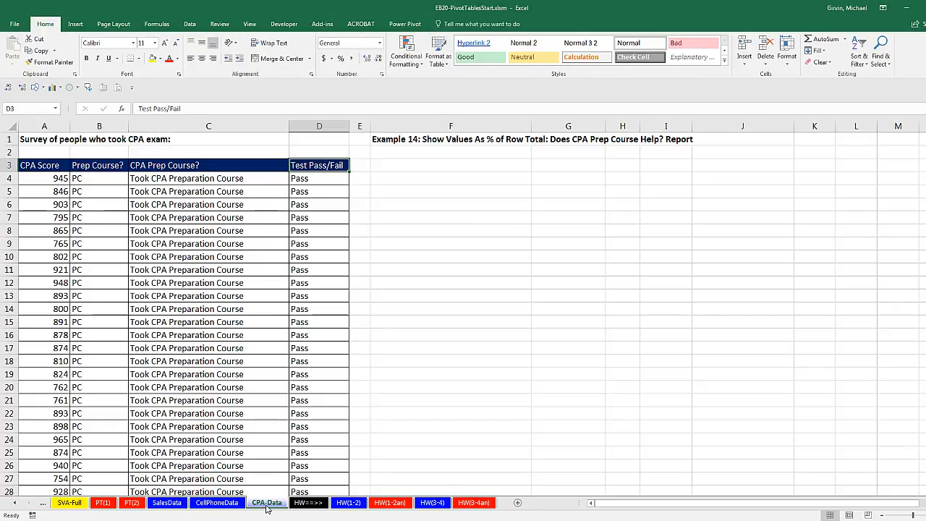
left_click_drag(42, 173, 47, 388)
left_click_drag(94, 166, 89, 440)
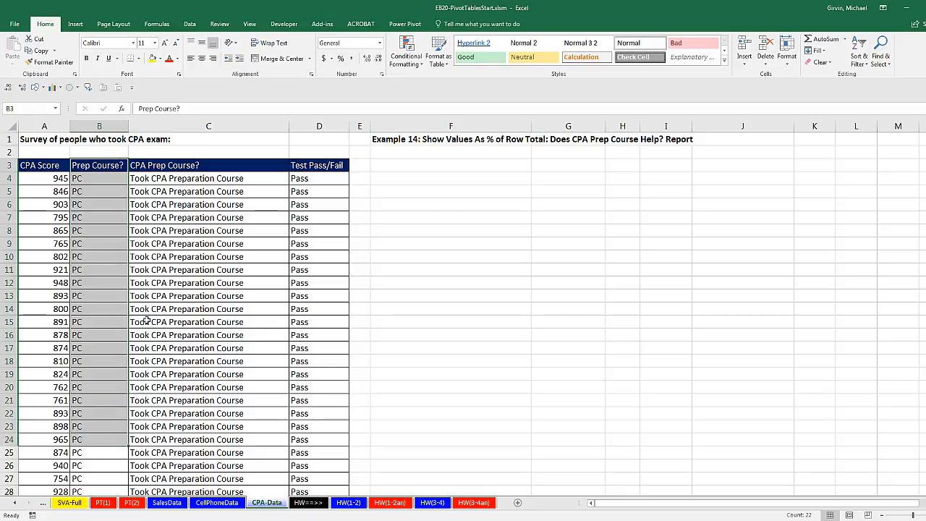
left_click_drag(171, 167, 177, 332)
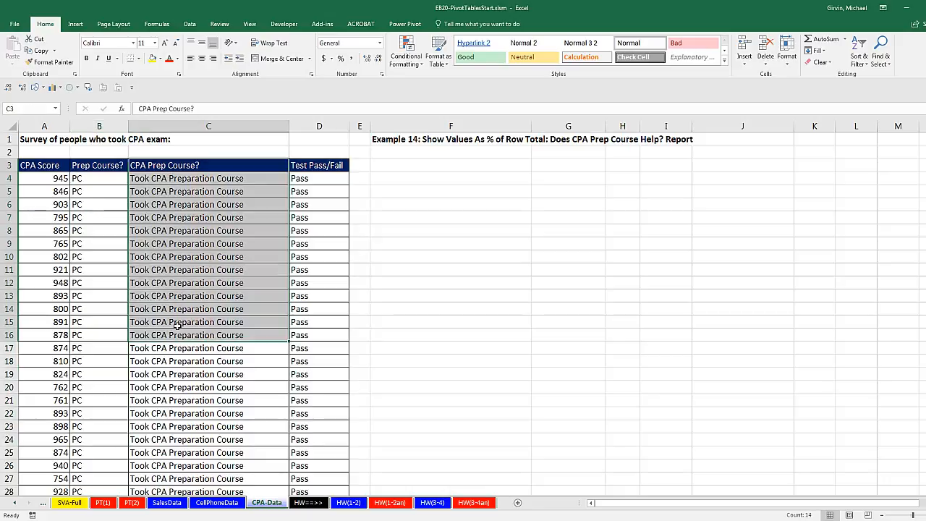
left_click(200, 181)
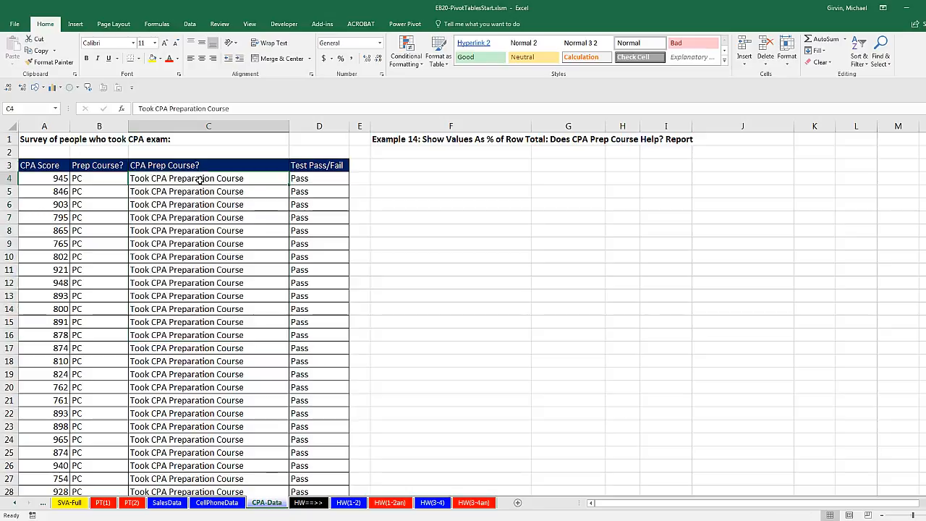
left_click(303, 176)
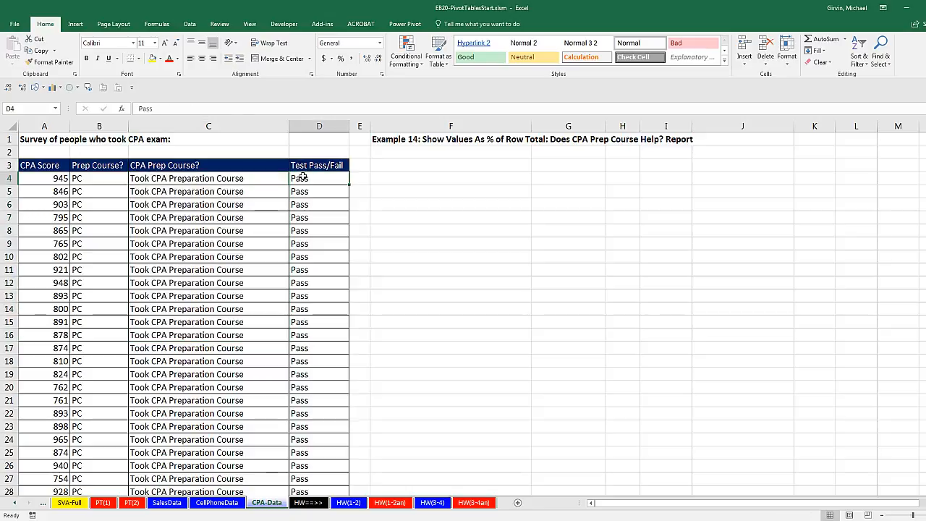
key("ctrl+Down")
scroll(84, 372, "down", 3)
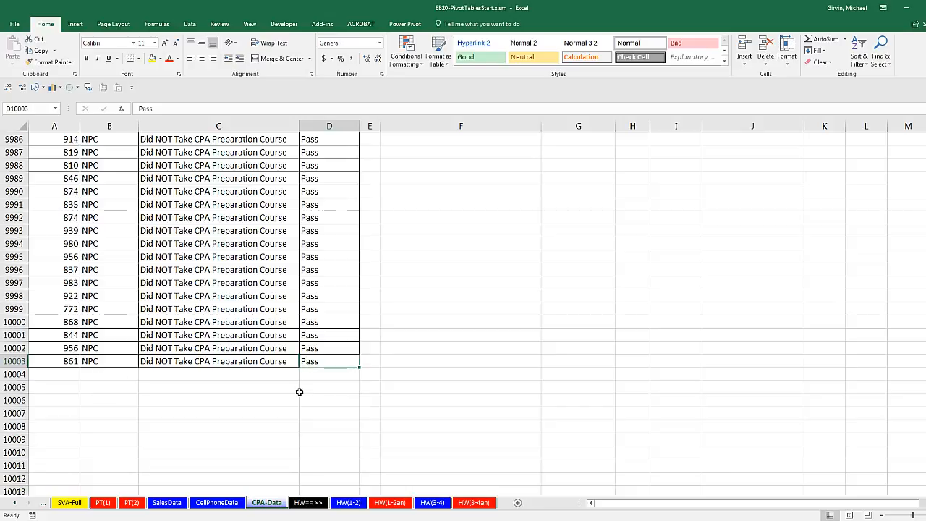
key("ctrl+Home")
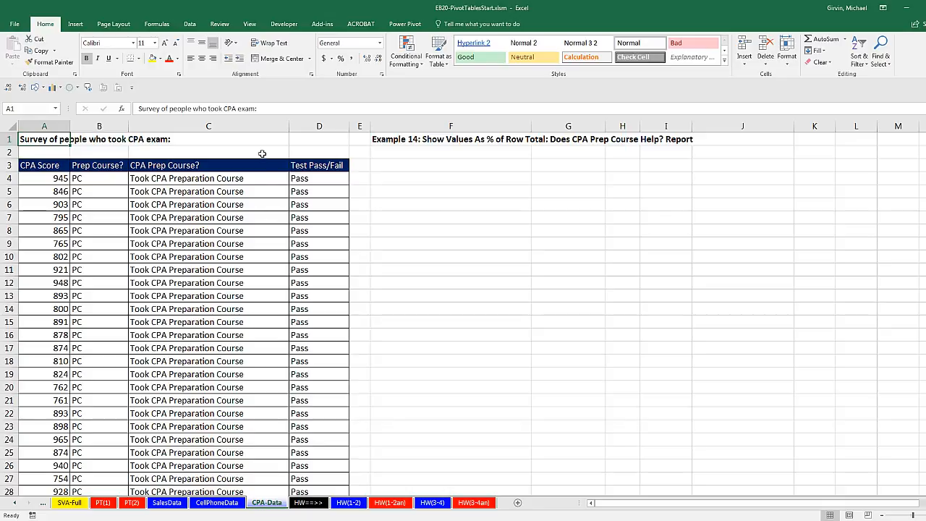
left_click_drag(257, 162, 268, 283)
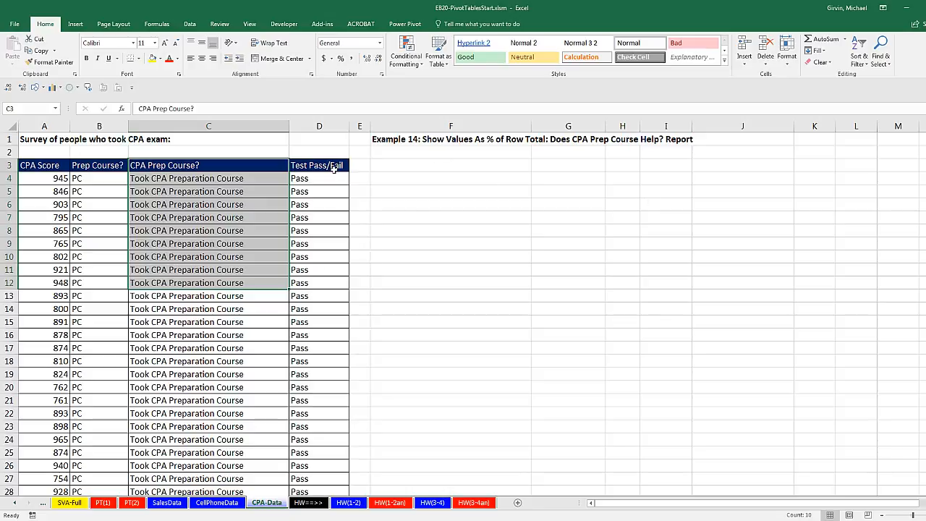
Step: Create a PivotTable from the CPA survey data on the existing CPA-Data worksheet at cell F6
left_click(277, 190)
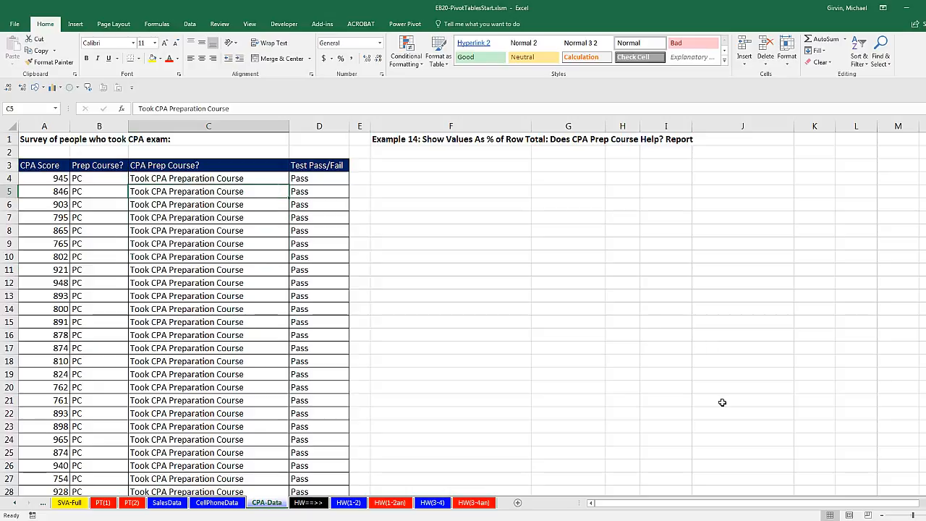
key("alt+n")
key("v")
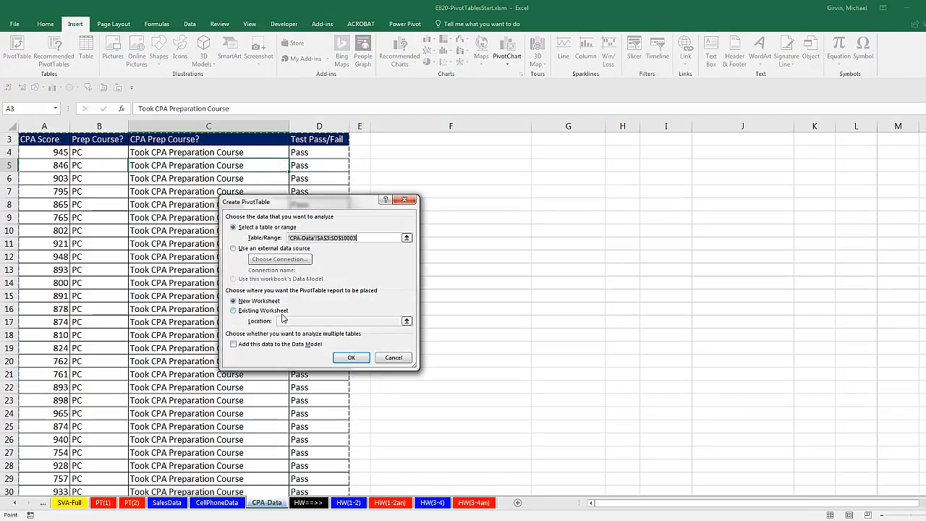
left_click(240, 311)
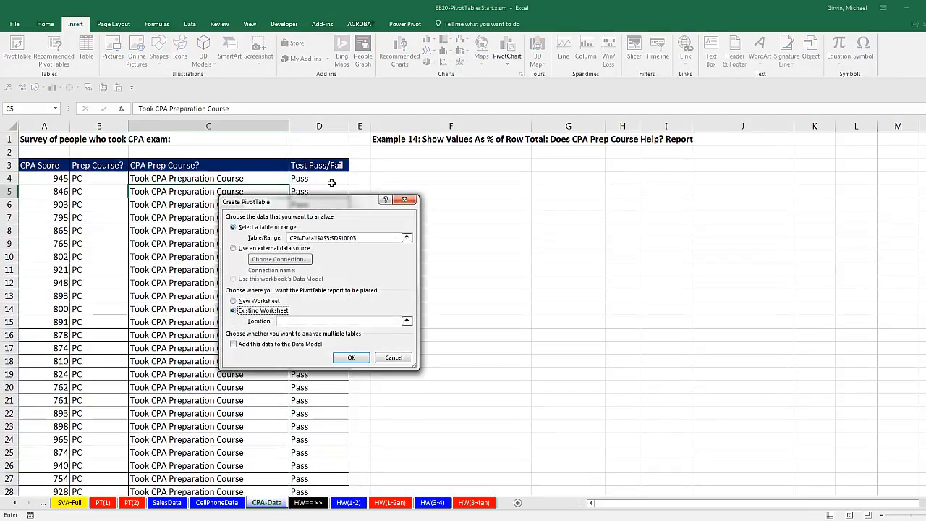
left_click_drag(325, 208, 652, 193)
left_click(430, 202)
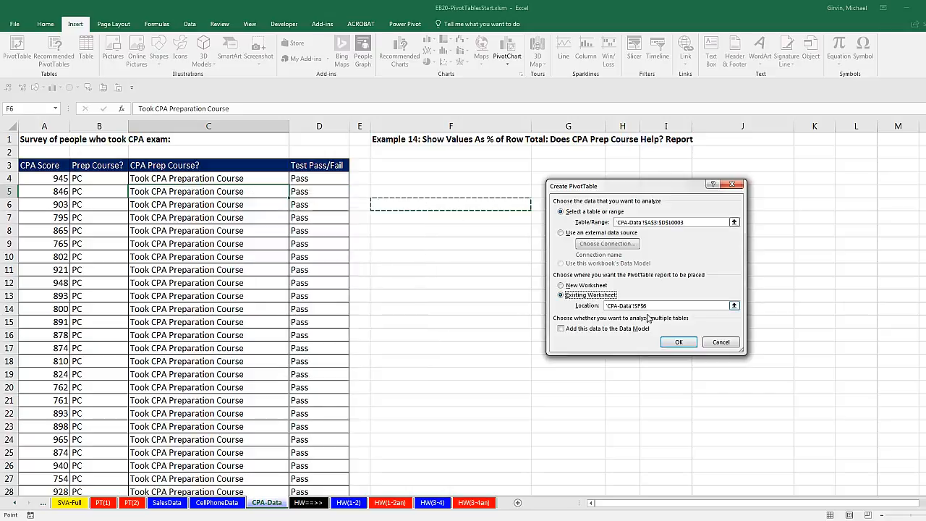
left_click(677, 343)
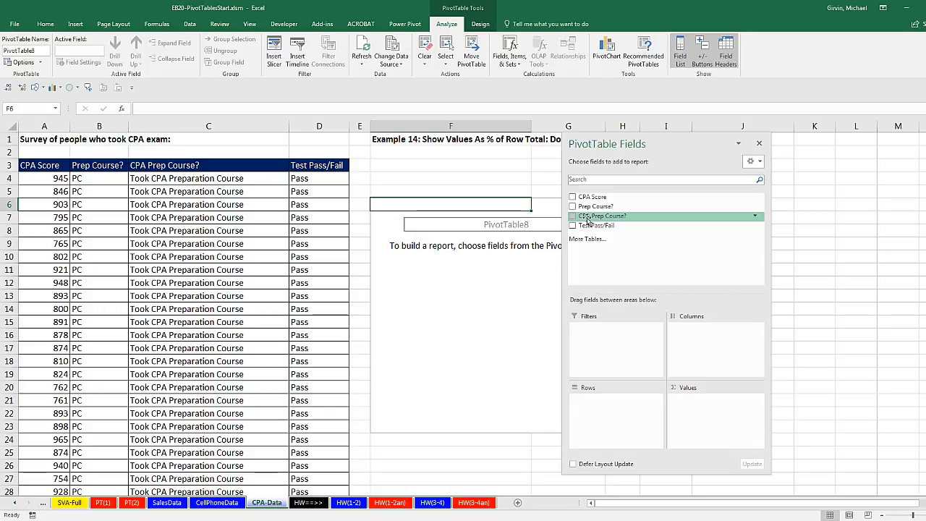
Step: Put CPA Prep Course? in Rows and Test Pass/Fail in both Columns and Values, moving the field list clear of the report
left_click_drag(609, 219, 628, 421)
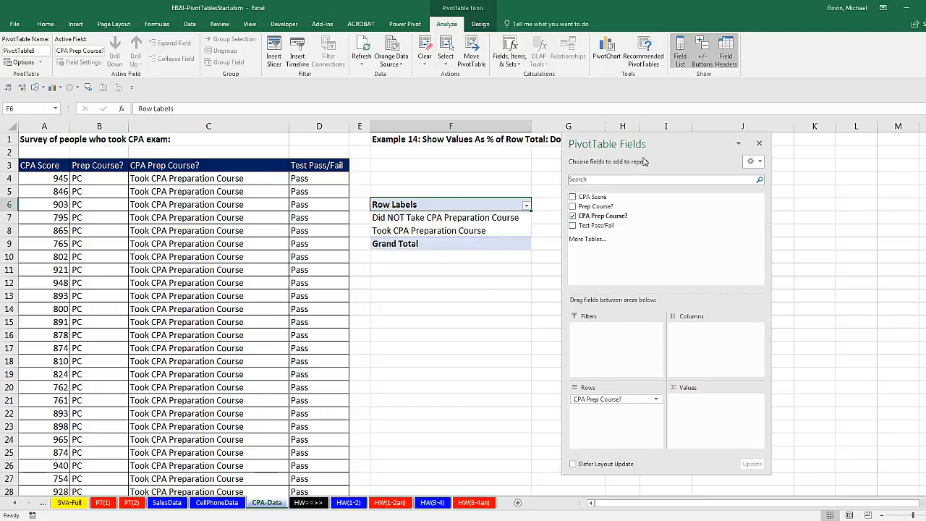
left_click_drag(621, 147, 750, 152)
left_click_drag(723, 231, 836, 352)
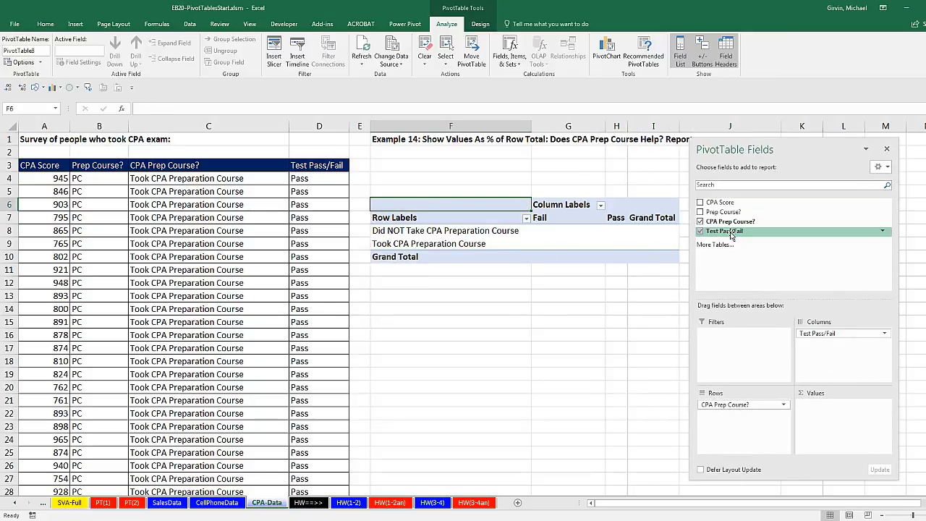
left_click_drag(712, 234, 814, 423)
left_click_drag(743, 148, 776, 149)
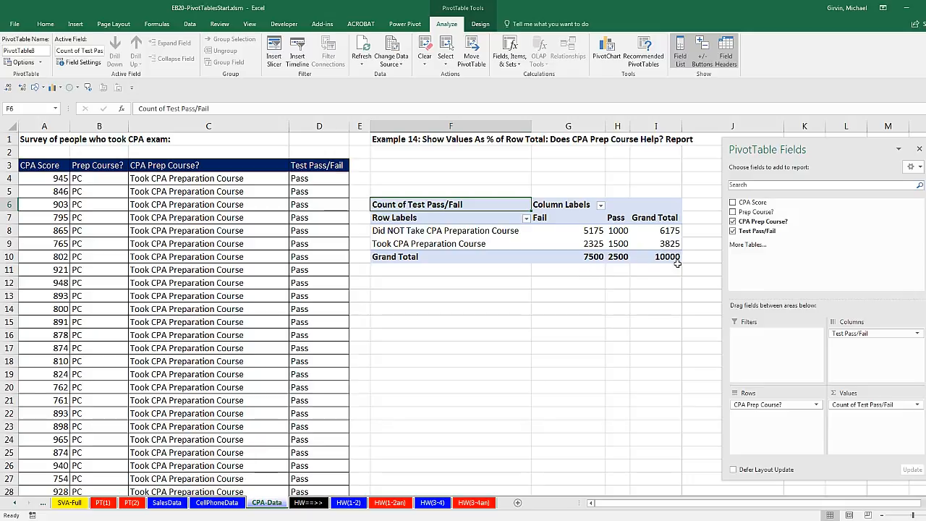
Step: Show the pass/fail counts as % of Row Total and examine the overall and prep-course pass rates
right_click(566, 230)
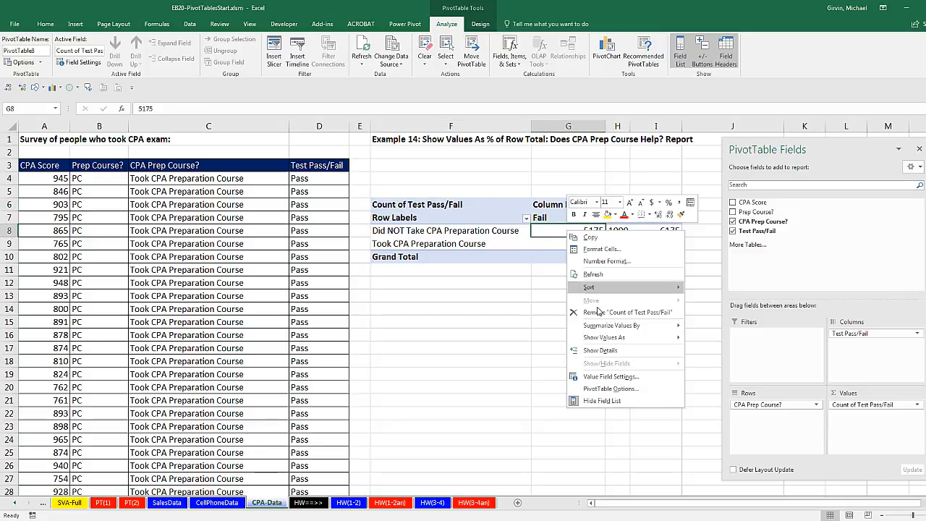
mouse_move(604, 345)
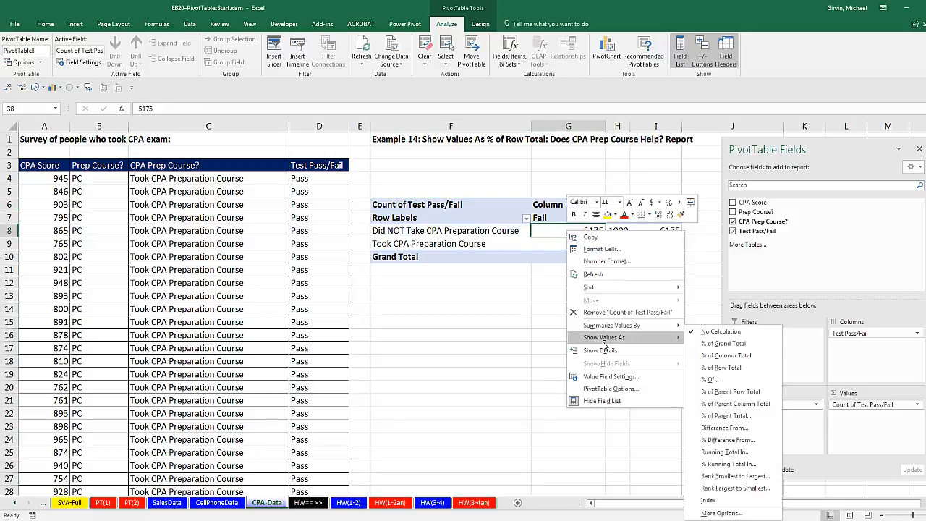
left_click(741, 368)
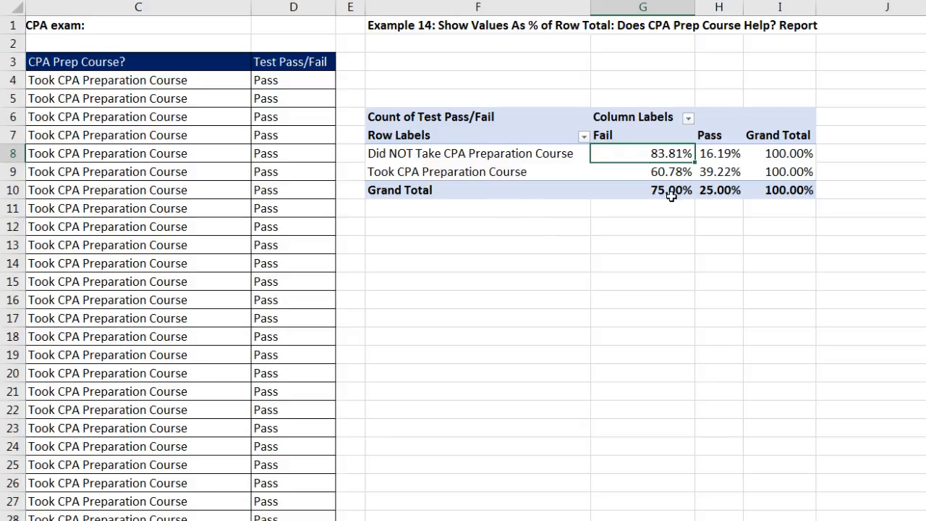
left_click(725, 192)
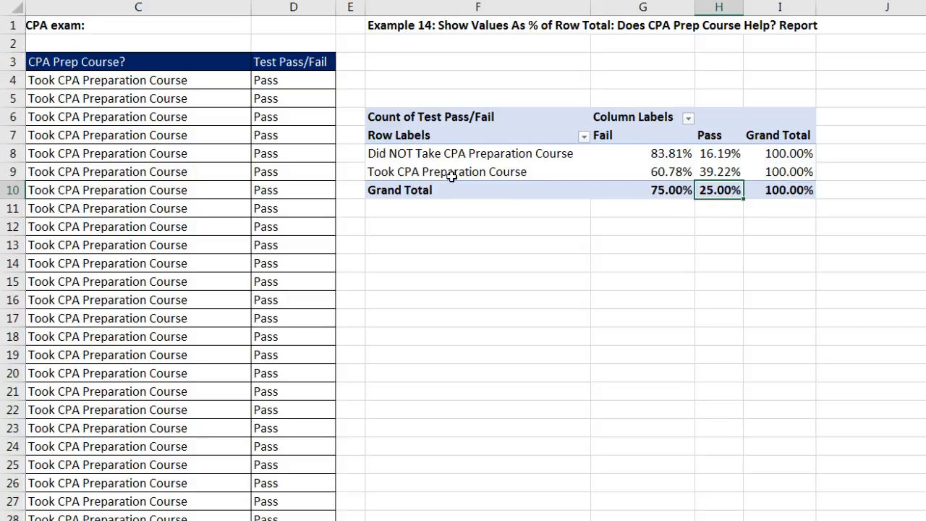
left_click(707, 172)
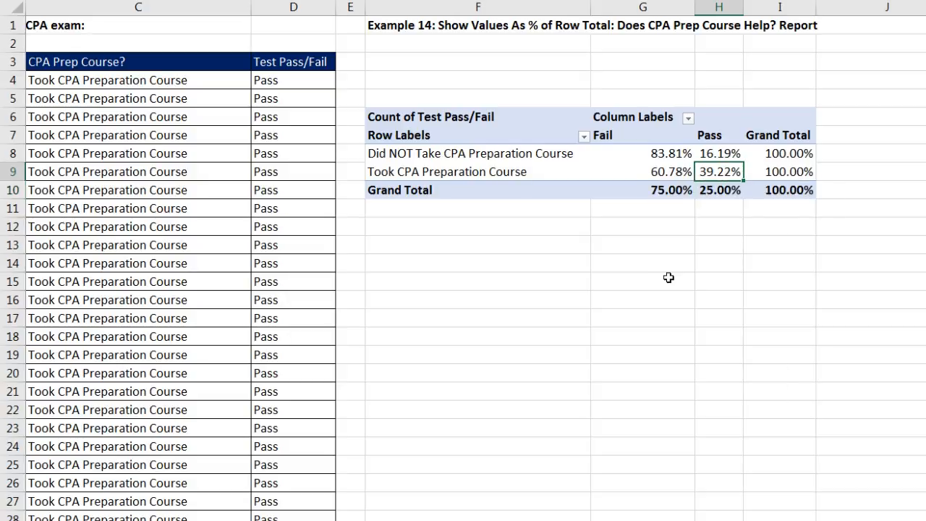
mouse_move(627, 171)
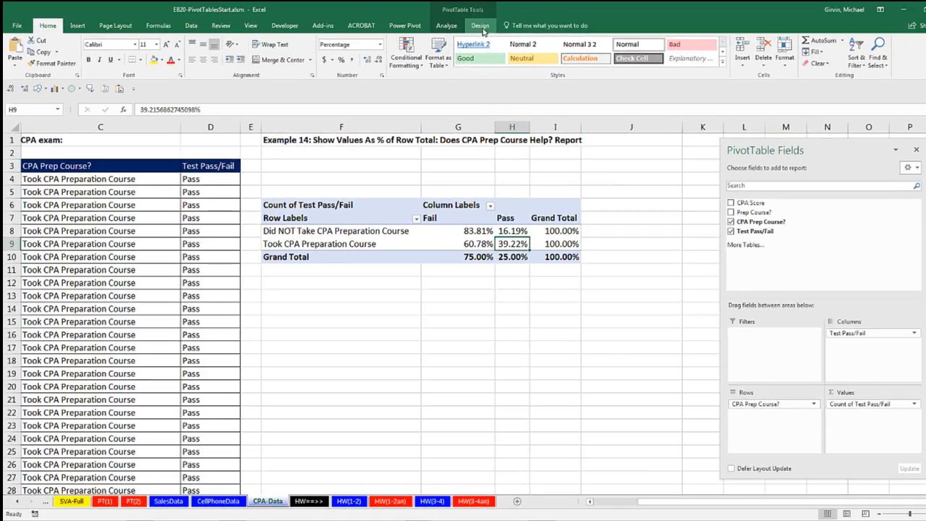
Step: Change the CPA prep course report's layout to Tabular Form
left_click(480, 25)
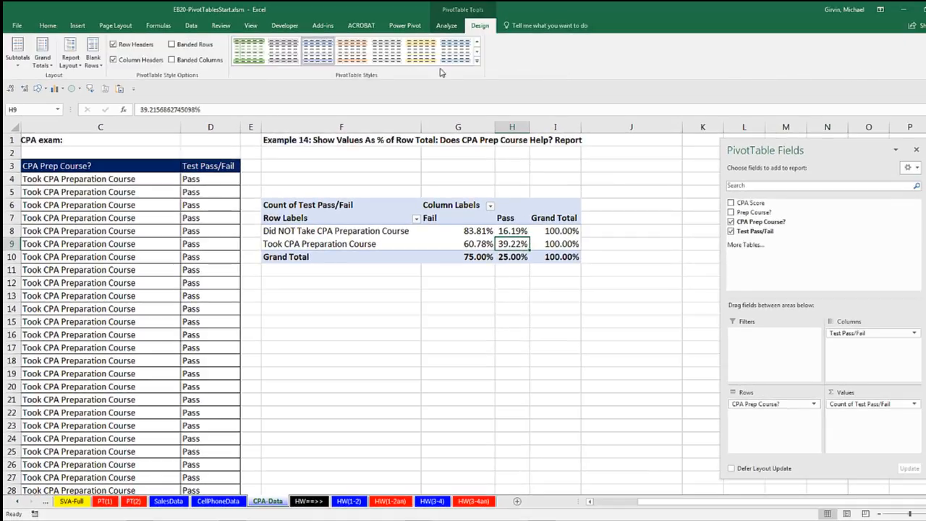
left_click(71, 60)
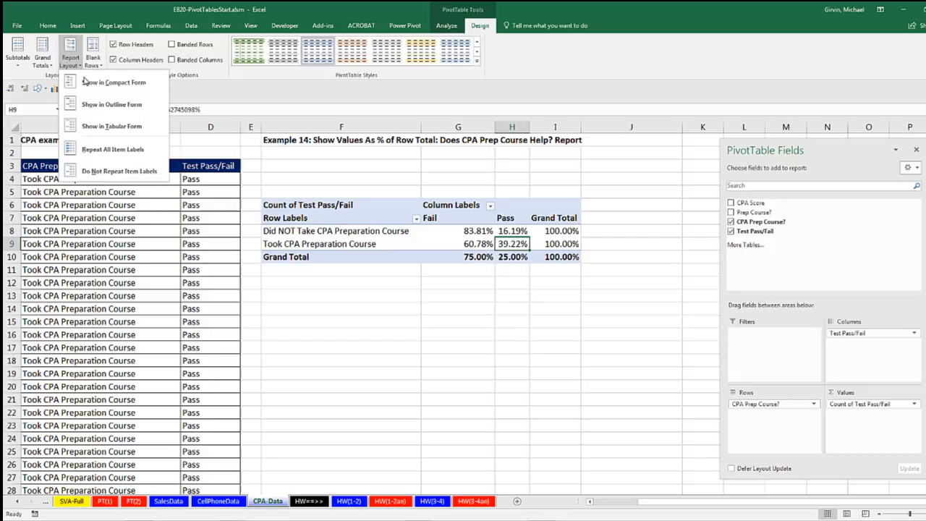
left_click(87, 126)
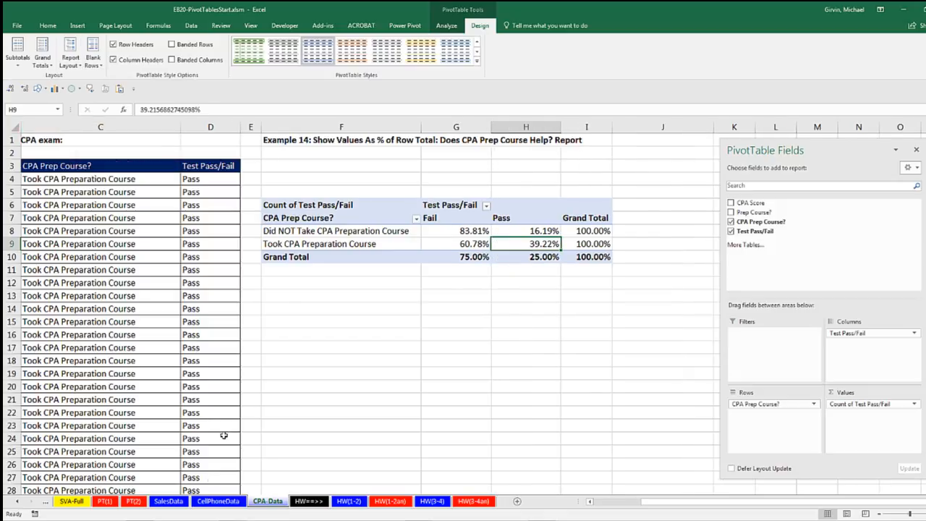
Step: Apply the Tabular Form layout to the phone frequency report on the CellPhoneData sheet
left_click(218, 500)
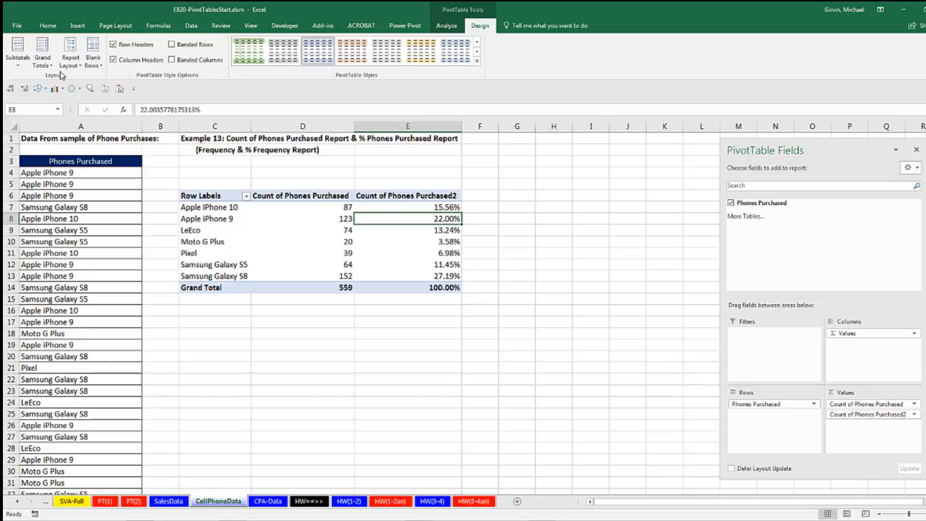
left_click(76, 65)
left_click(112, 126)
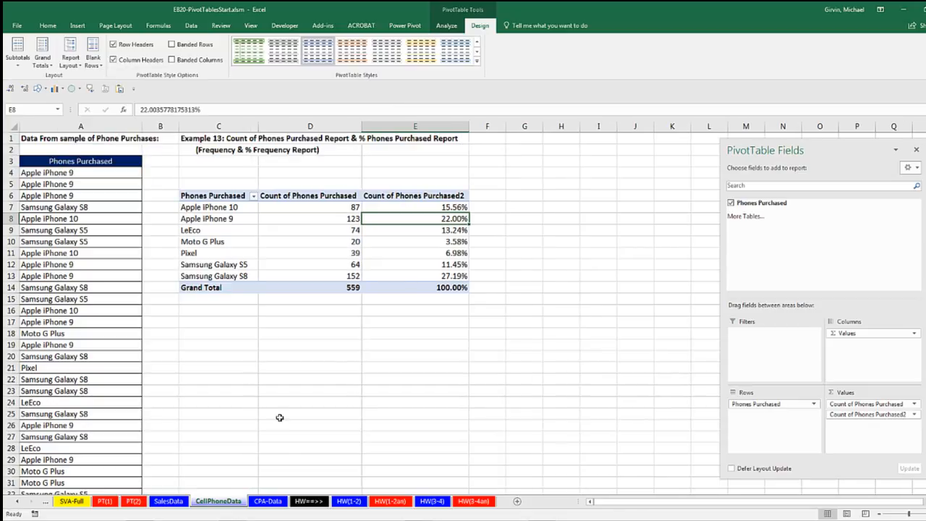
Step: Review the finished reports on CPA-Data, CellPhoneData, PT(1) and PT(2) and the SalesData lookup columns, trying the Years slicer on 2016 and 2017
left_click(282, 500)
left_click(543, 259)
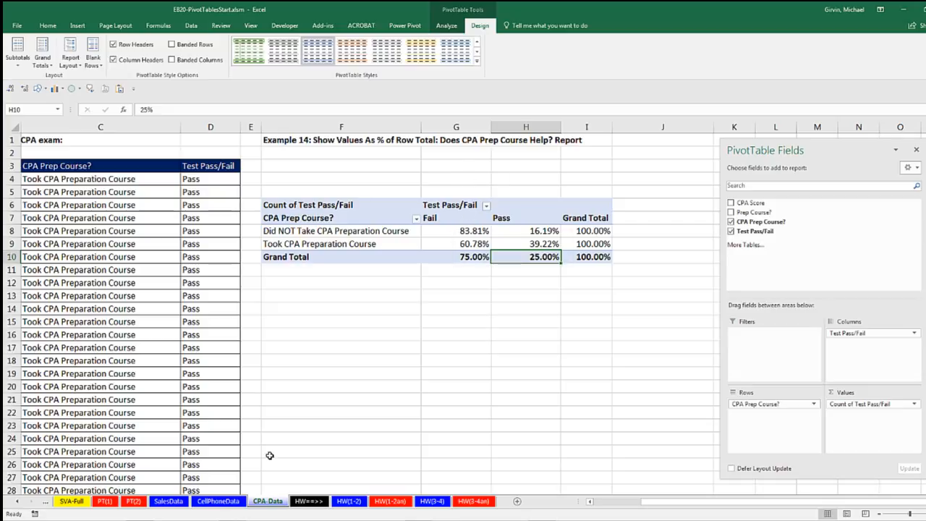
left_click(218, 500)
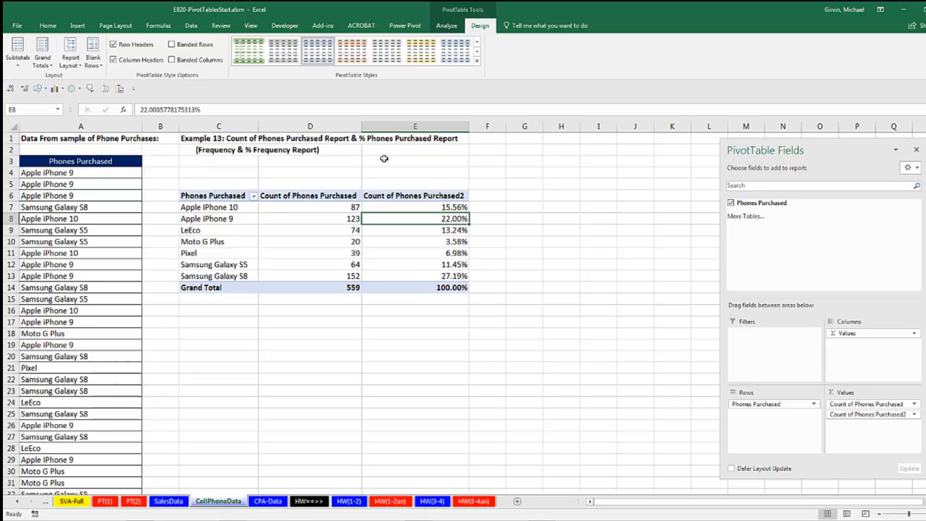
left_click(173, 503)
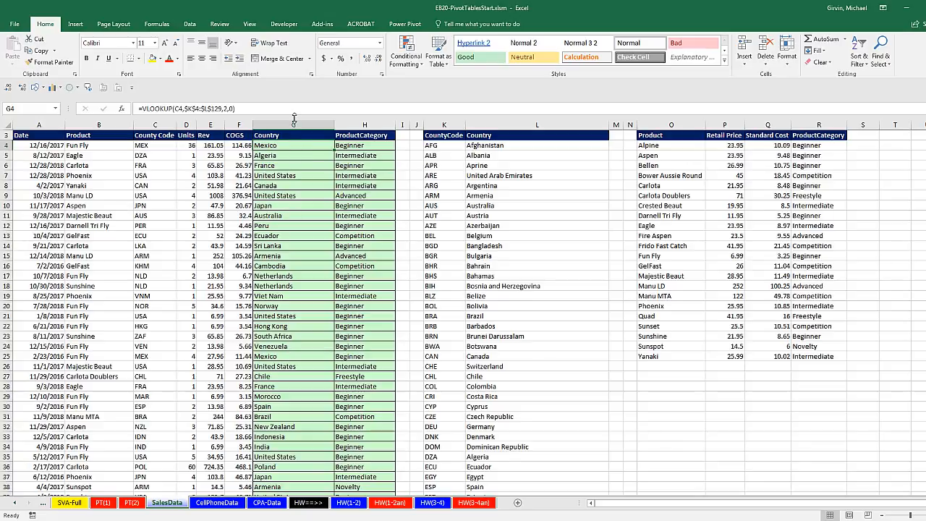
left_click(103, 502)
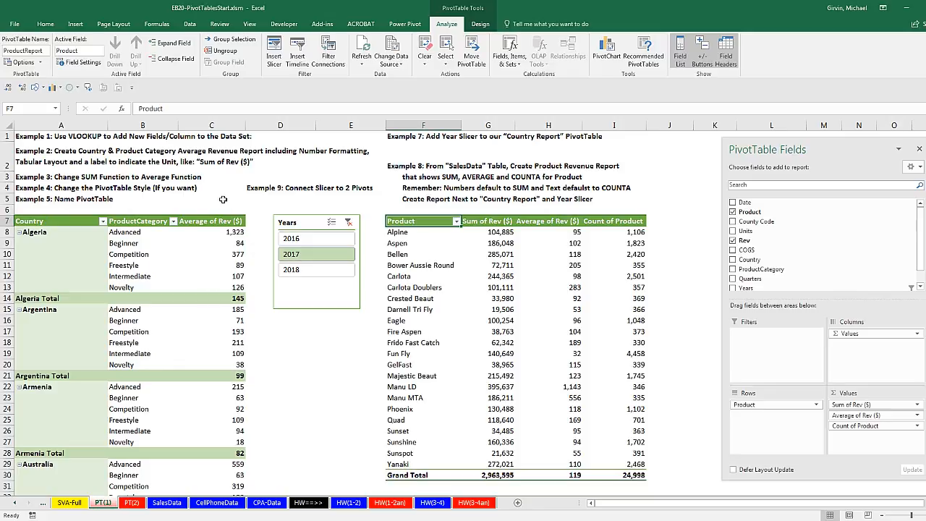
left_click(308, 245)
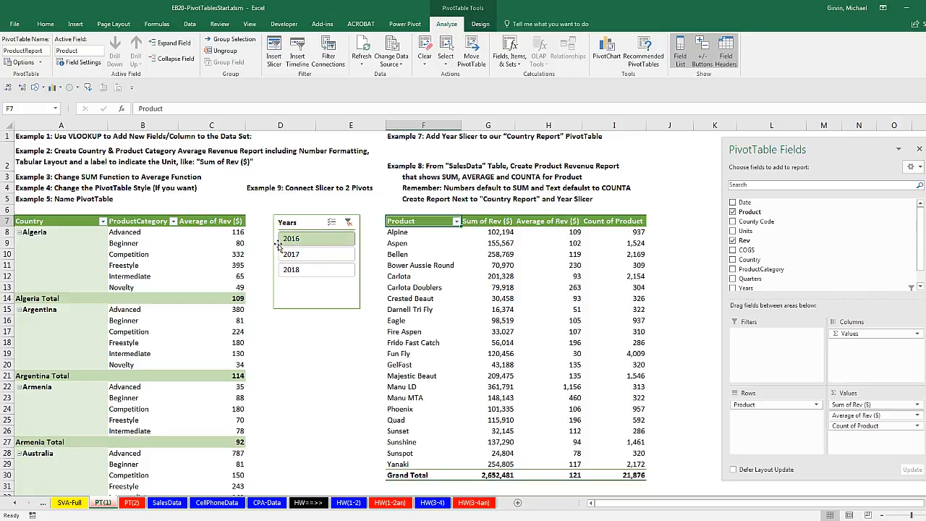
left_click(314, 257)
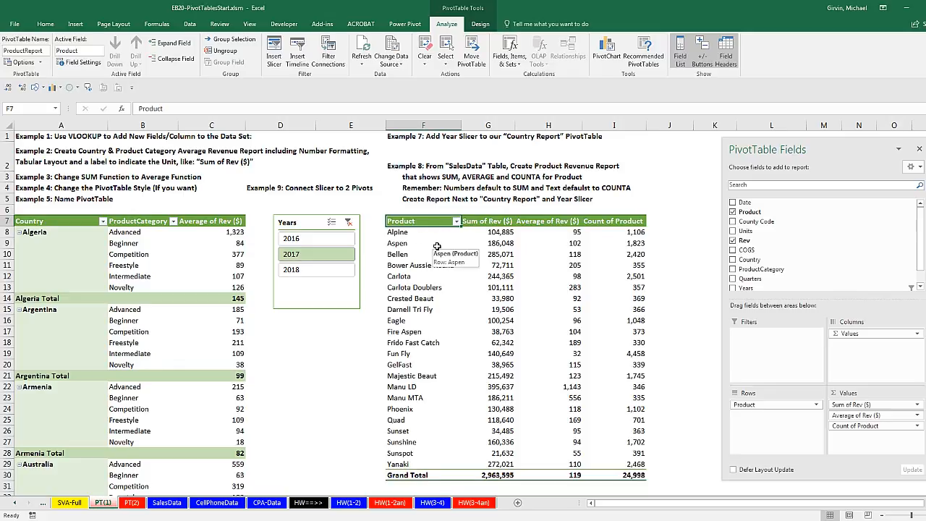
left_click(131, 502)
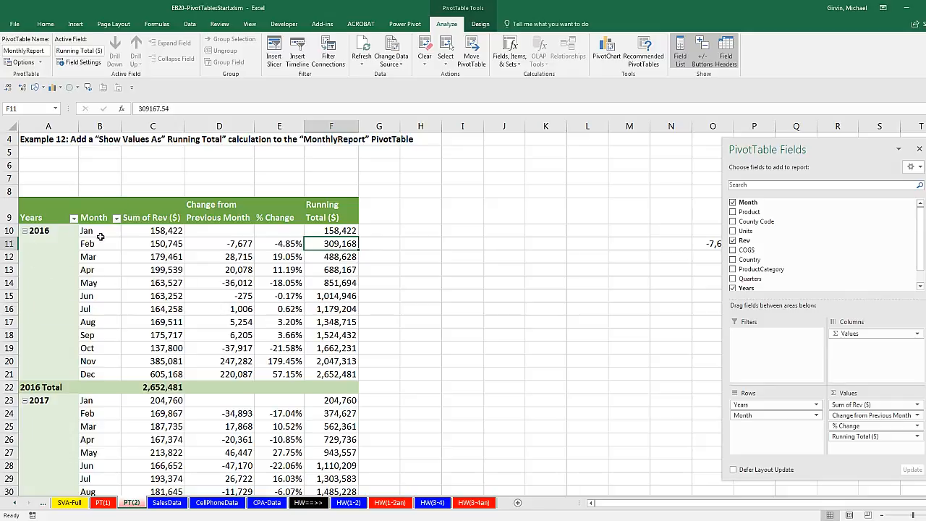
left_click(158, 231)
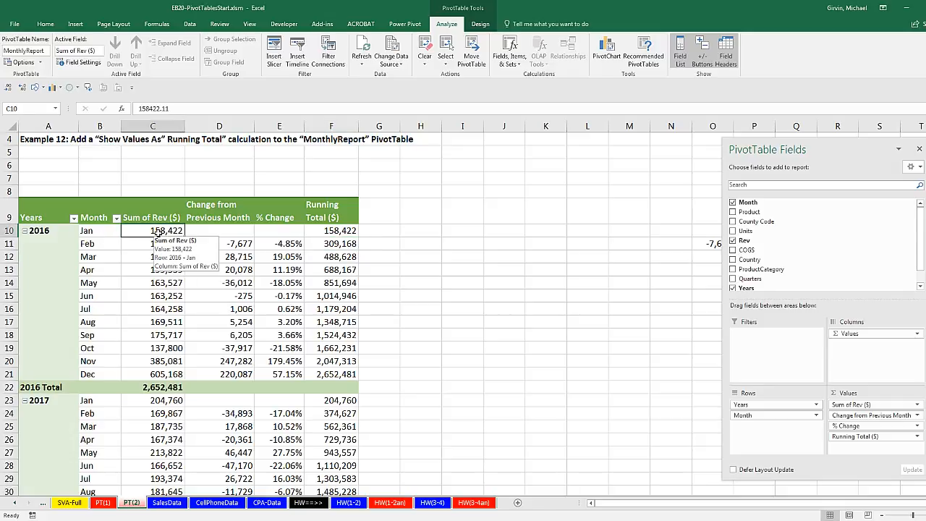